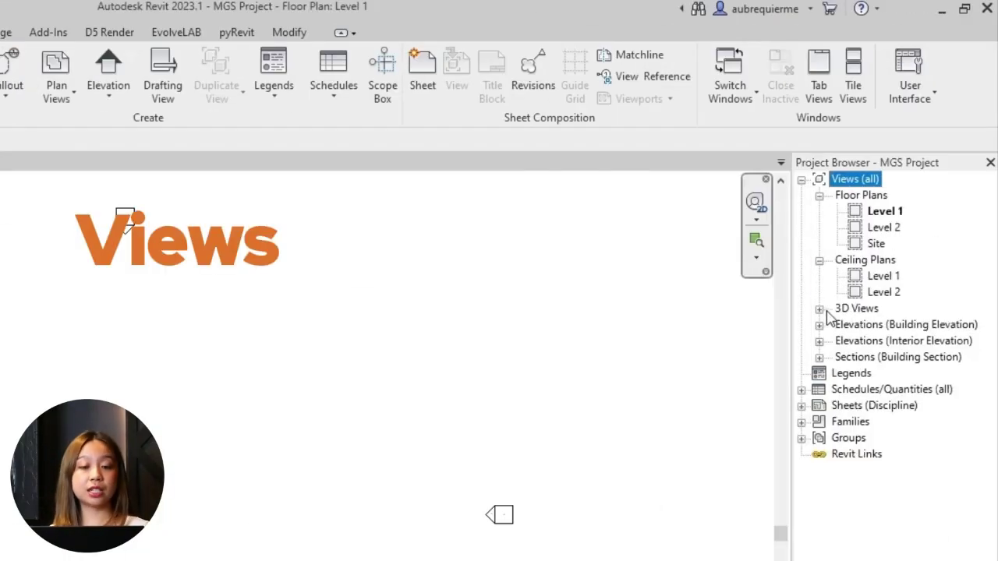
Expand the 3D, elevation and section view categories in the Project Browser to examine the project's views
click(819, 308)
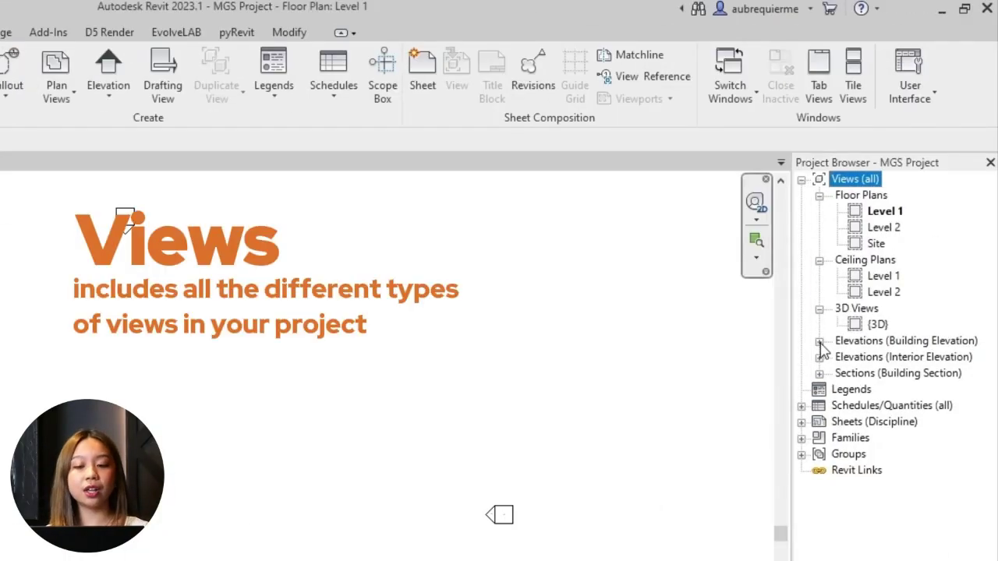
click(818, 341)
click(819, 421)
click(819, 502)
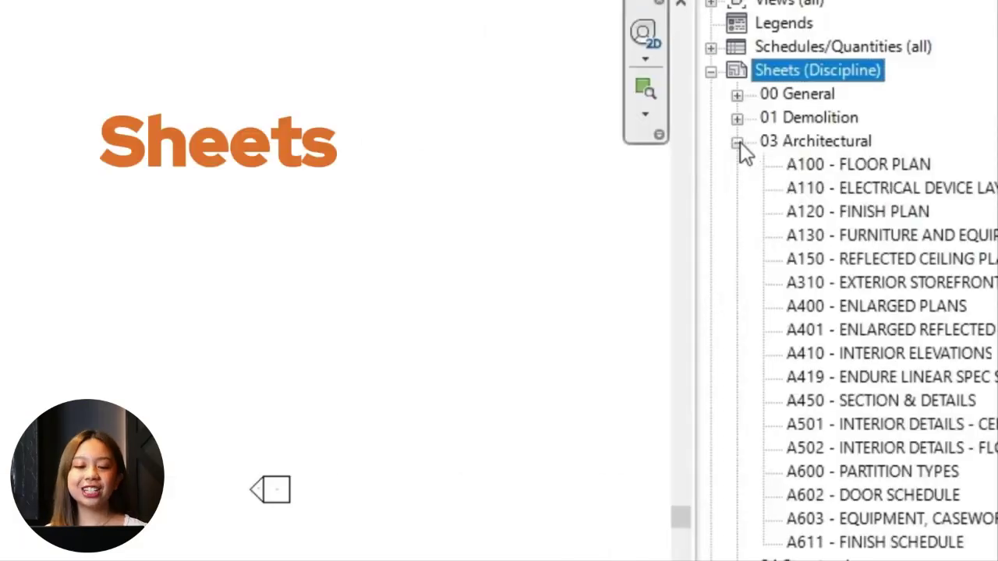
Look through the project's Architectural, Structural, Mechanical, Plumbing and Electrical sheet groups, collapsing each one after viewing
click(737, 142)
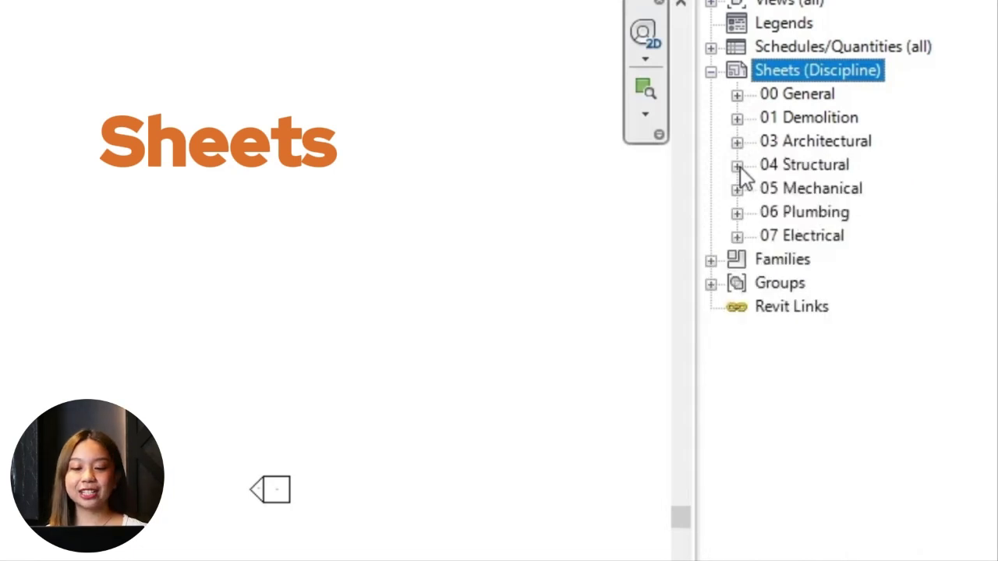
click(738, 166)
click(737, 165)
click(736, 189)
click(736, 188)
click(736, 212)
click(737, 212)
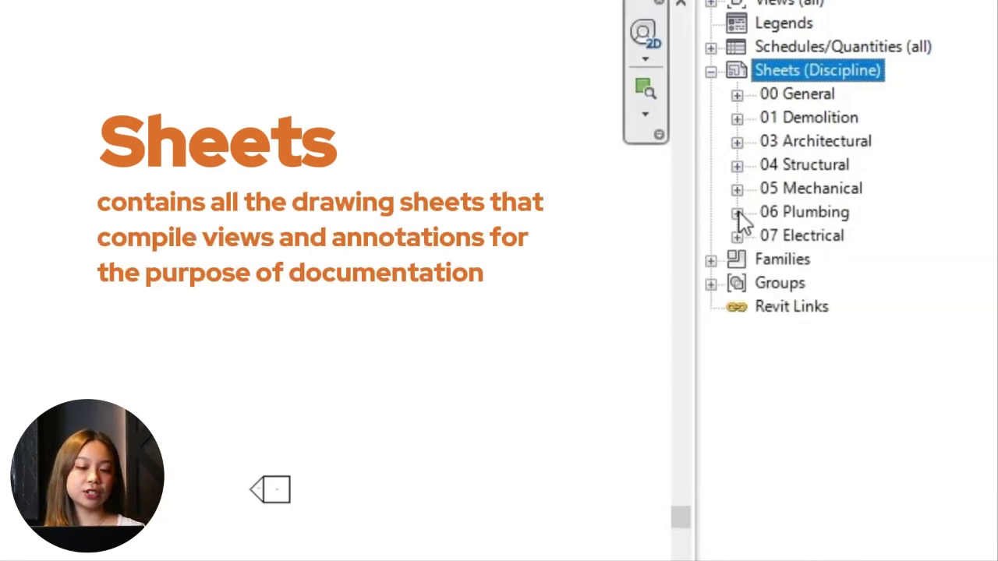
click(737, 236)
click(737, 236)
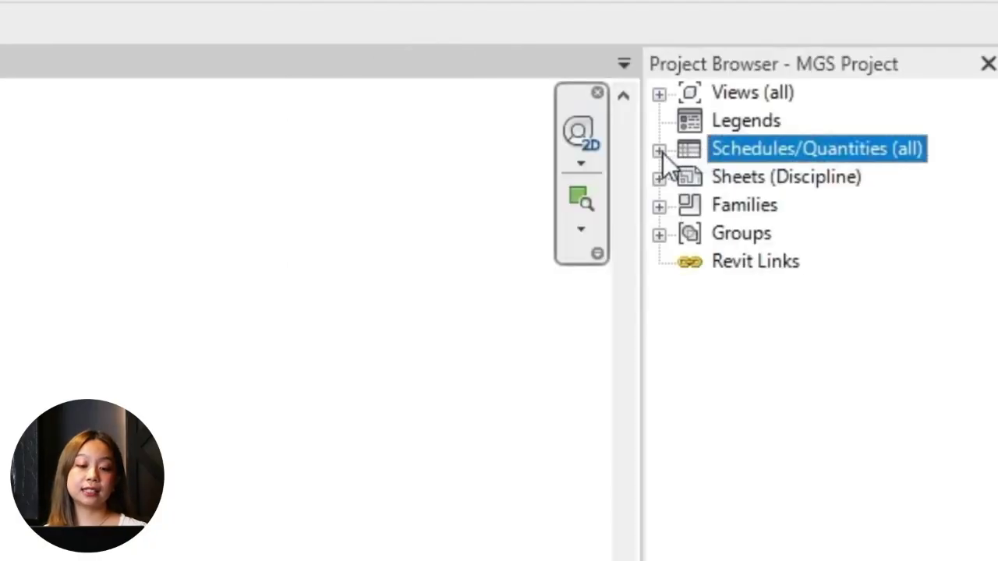
List the project's schedules in the Project Browser and open the DOOR SCHEDULE
click(659, 151)
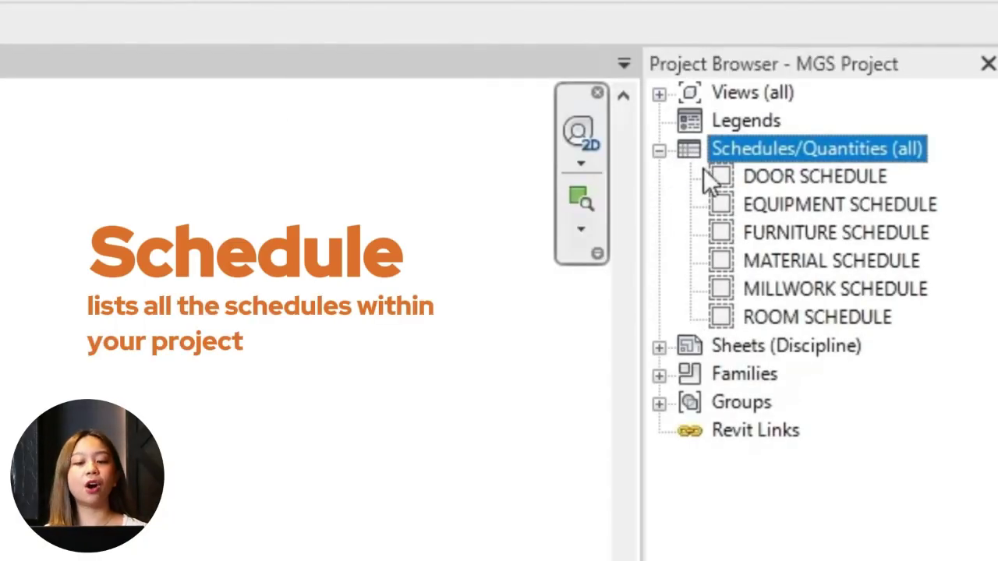
double_click(758, 185)
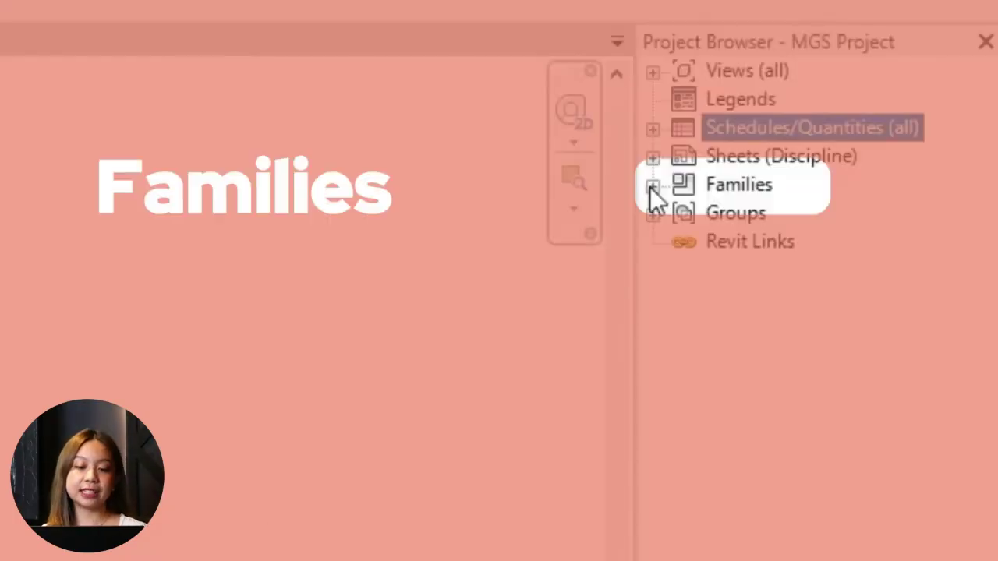
Examine the loaded families, including the furniture Desk and Single-Flush door types, and expand Groups after collapsing Families
click(653, 185)
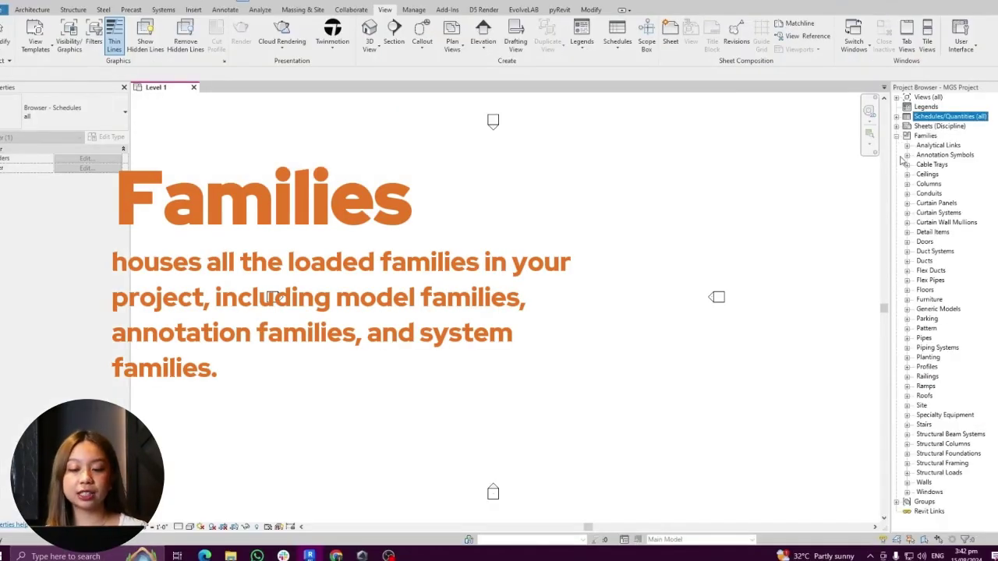
click(906, 299)
click(918, 309)
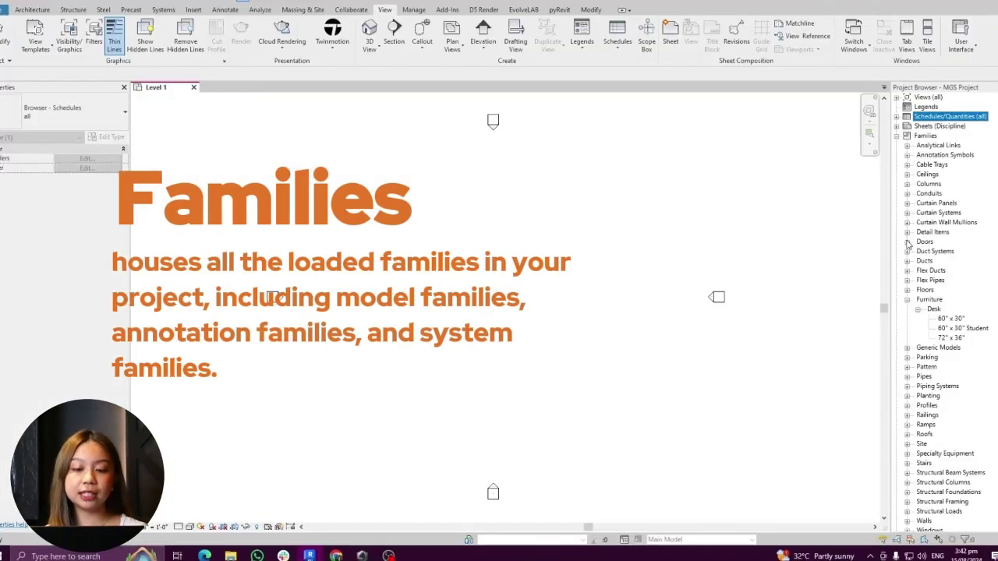
click(907, 242)
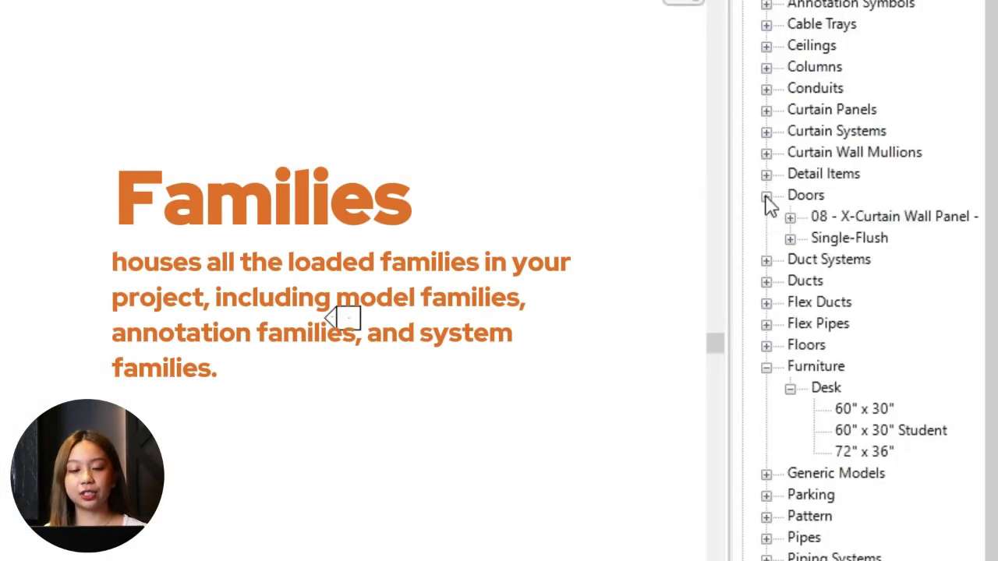
click(791, 238)
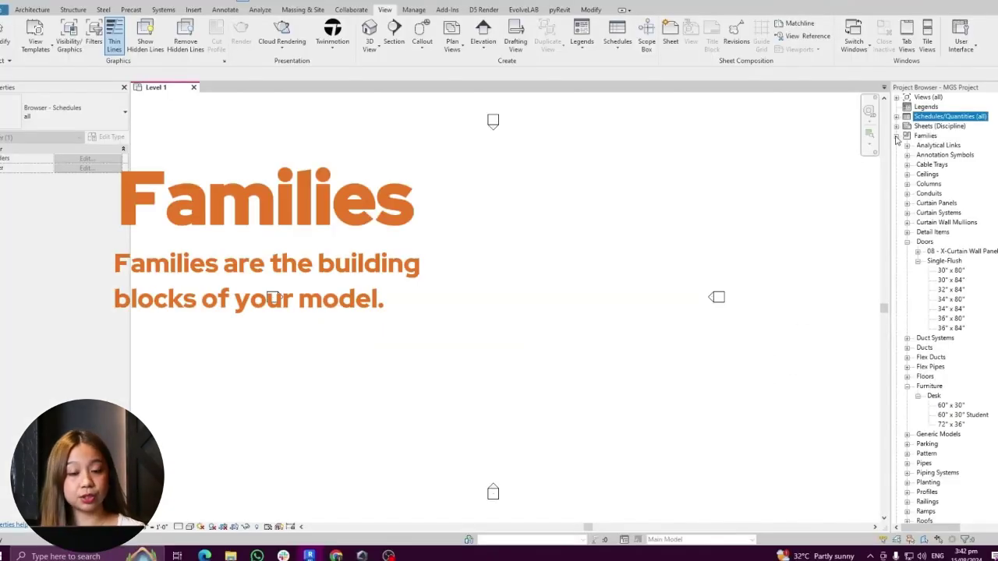
click(896, 136)
click(896, 145)
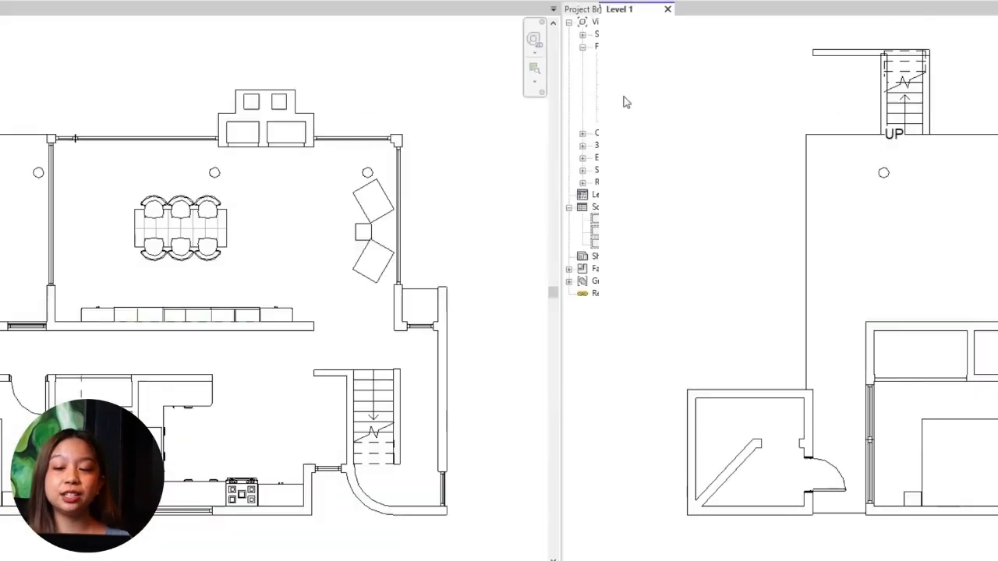
Window-select the whole Level 1 plan and set the selection filter to the Walls and Columns categories only
drag(23, 36, 901, 546)
click(664, 20)
click(578, 241)
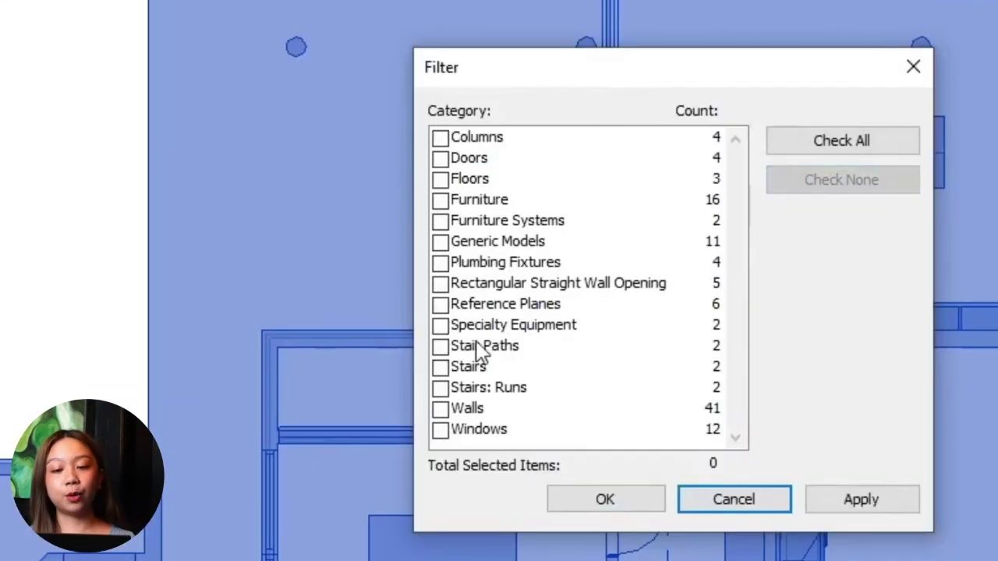
click(440, 408)
click(440, 137)
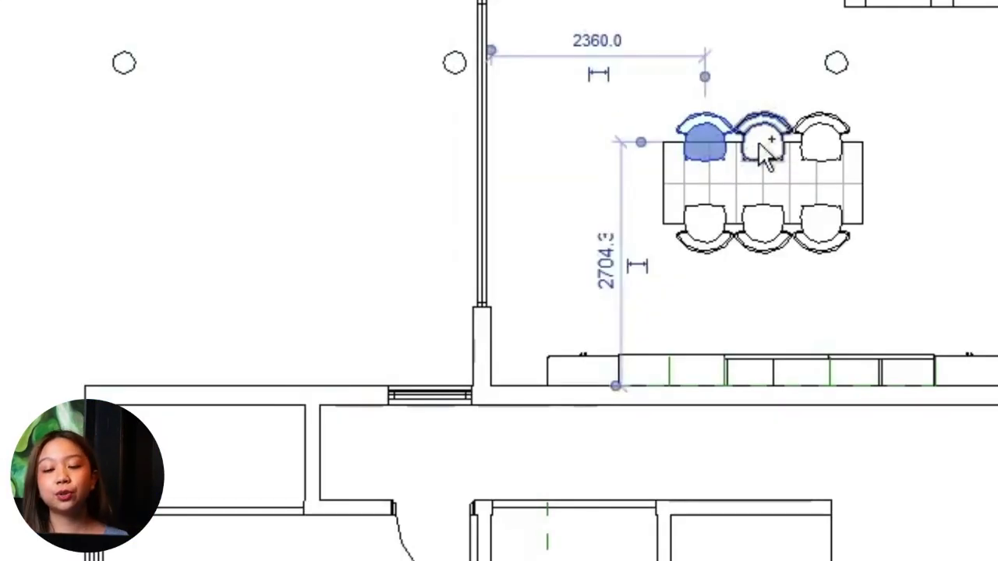
Add the other two chairs above the dining table and two chairs below it to the current selection
ctrl+click(761, 145)
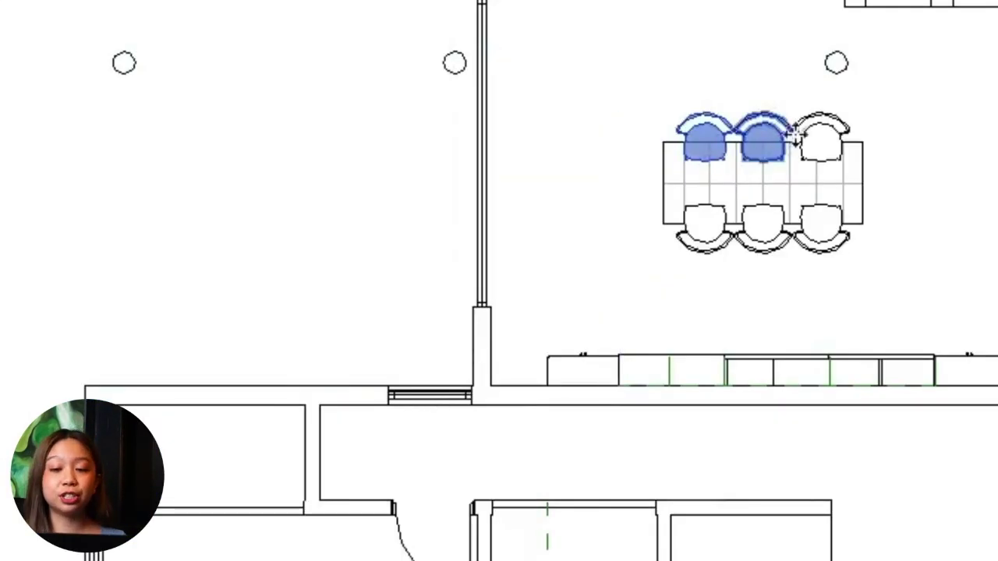
ctrl+click(819, 140)
ctrl+click(705, 226)
ctrl+click(763, 226)
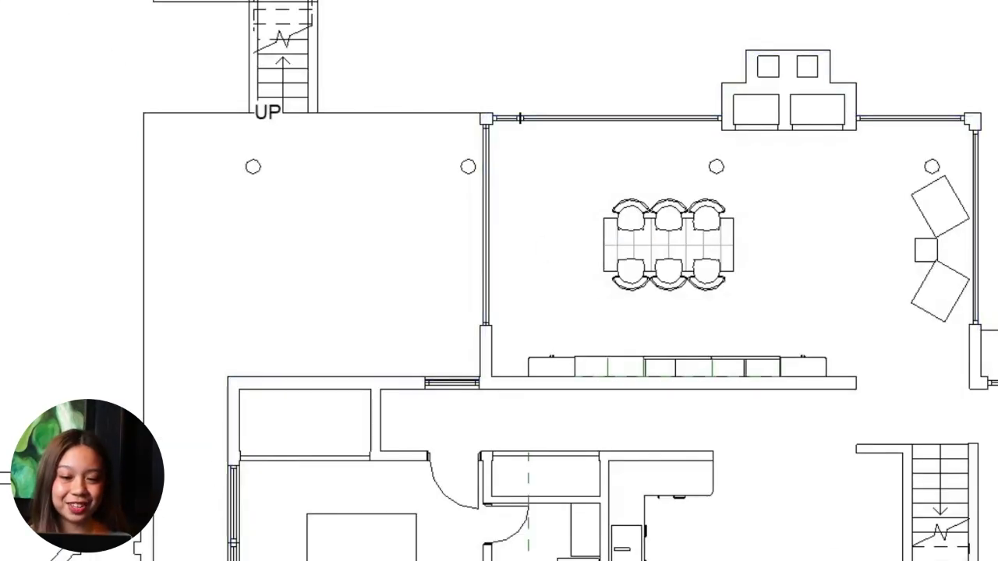
Select everything in the Level 1 plan and set the selection filter to the Columns category only
key(ctrl+a)
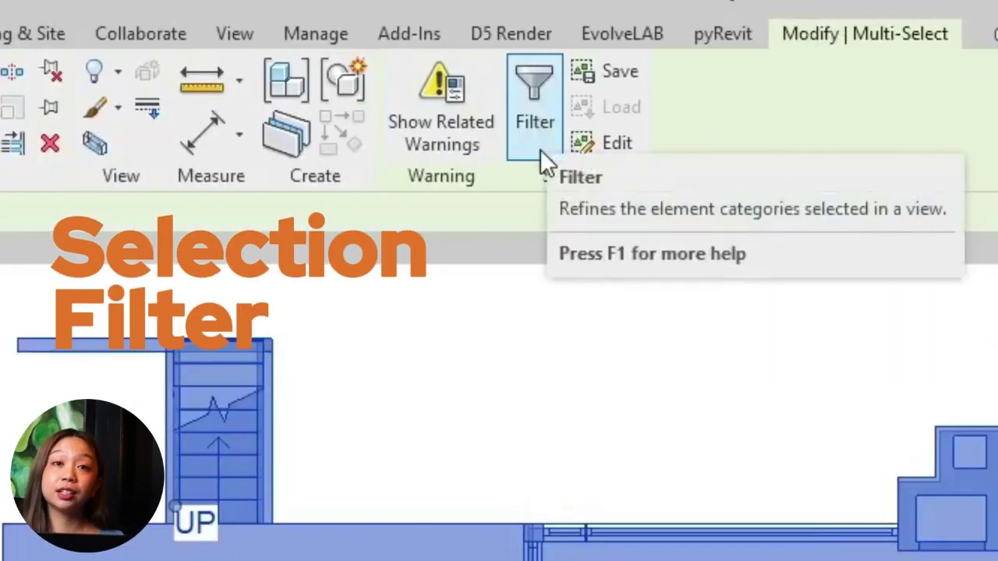
click(493, 53)
click(809, 197)
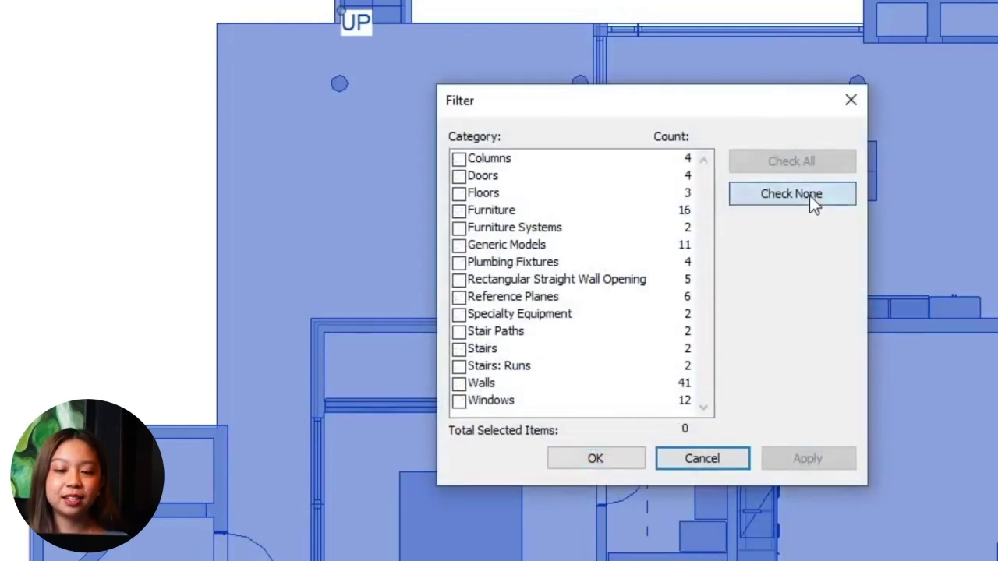
click(459, 160)
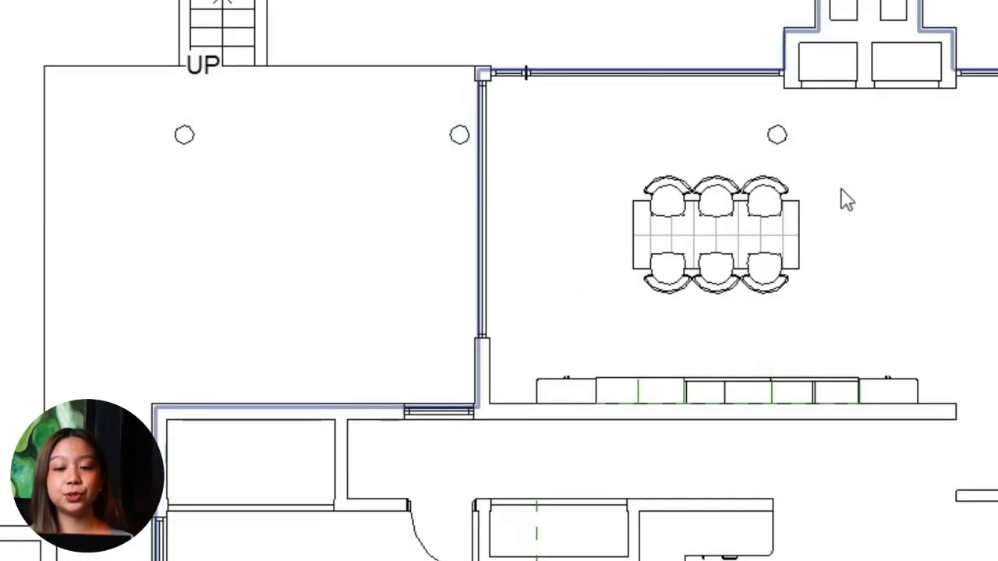
Select all six dining chairs together, clear that selection, and window-select the dining area
click(676, 202)
ctrl+click(716, 204)
ctrl+click(761, 194)
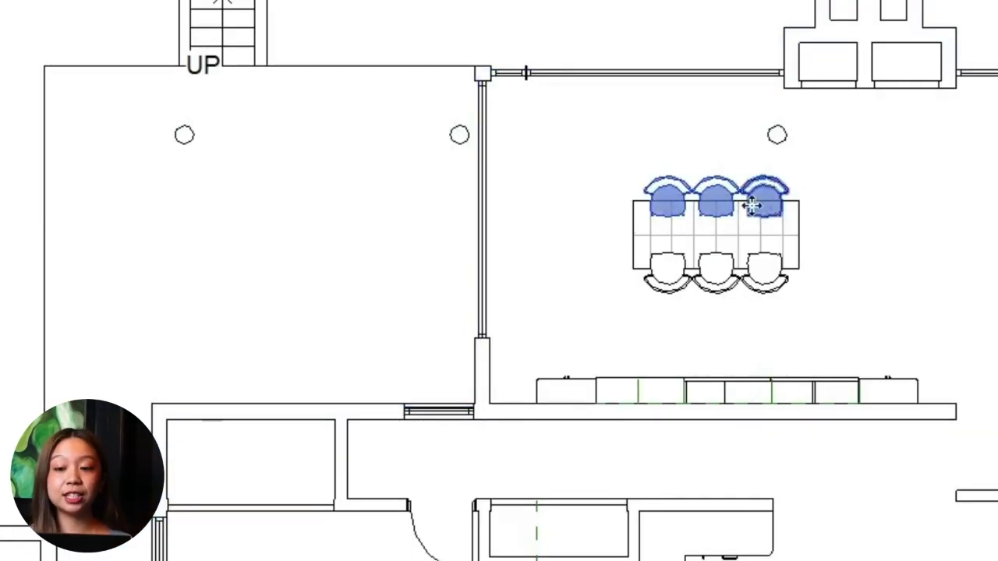
ctrl+click(667, 269)
ctrl+click(717, 269)
ctrl+click(764, 272)
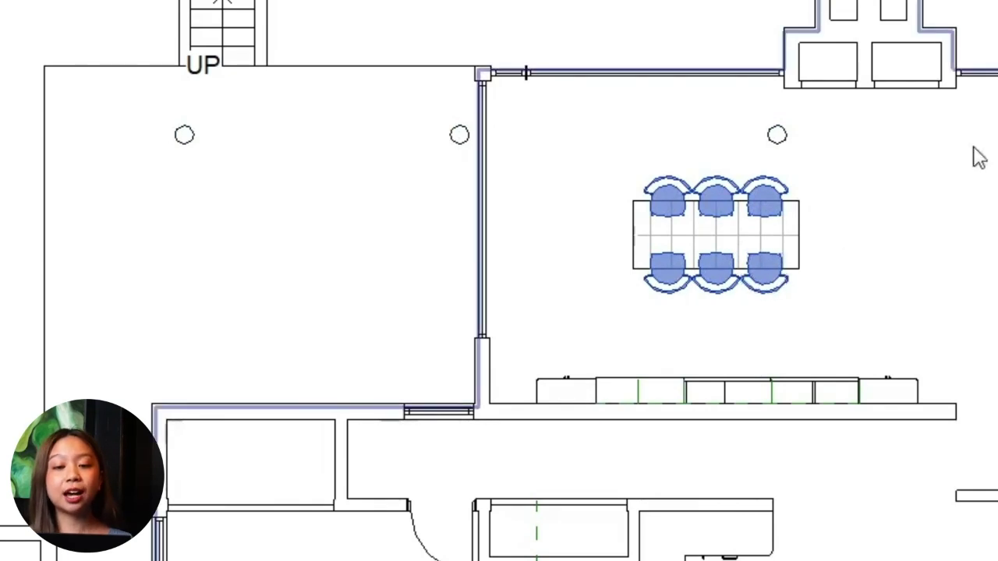
key(Escape)
drag(507, 0, 839, 327)
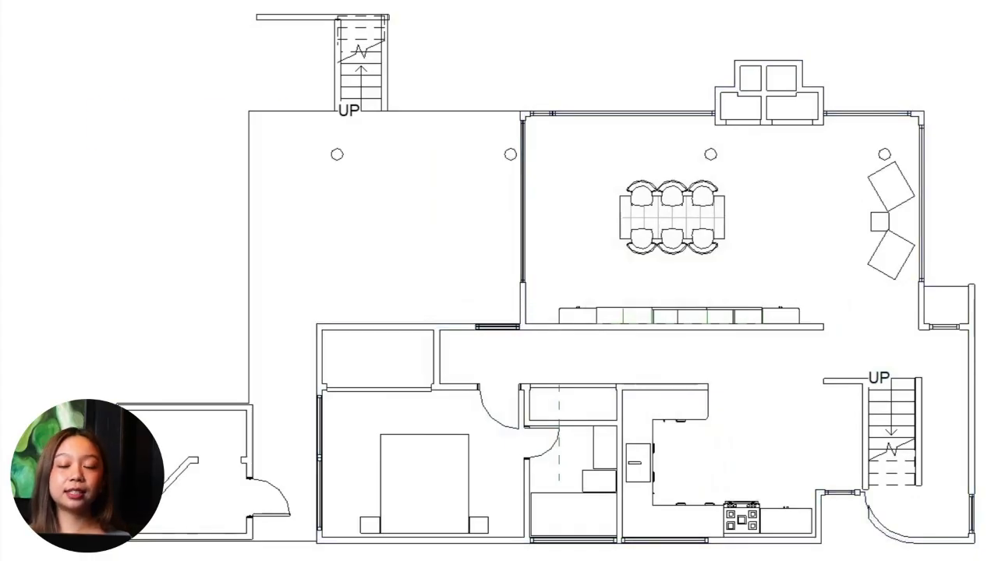
Select the whole plan with a crossing box from right to left and apply the selection filter with no categories checked
drag(990, 67, 674, 555)
drag(602, 557, 229, 556)
drag(100, 557, 100, 556)
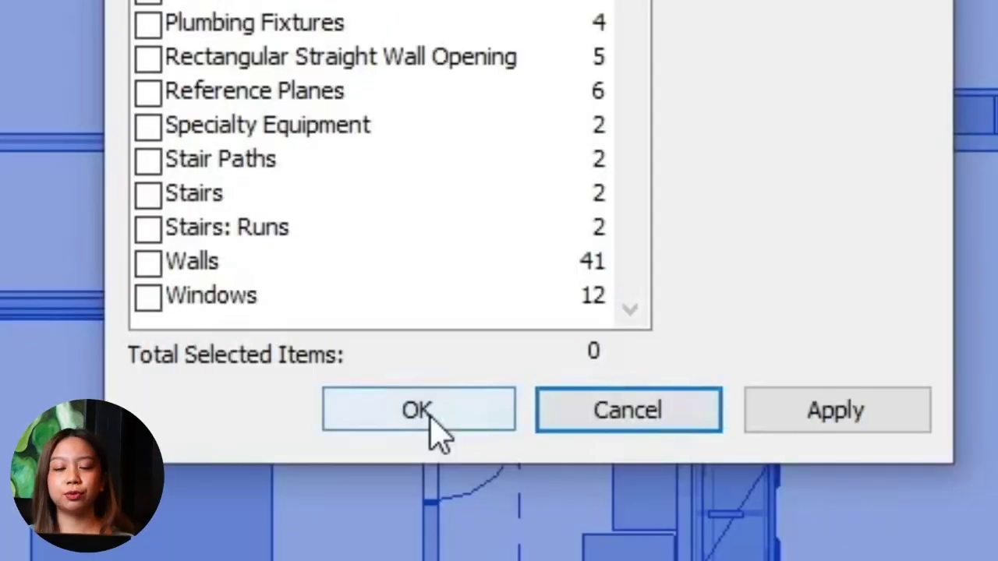
click(430, 419)
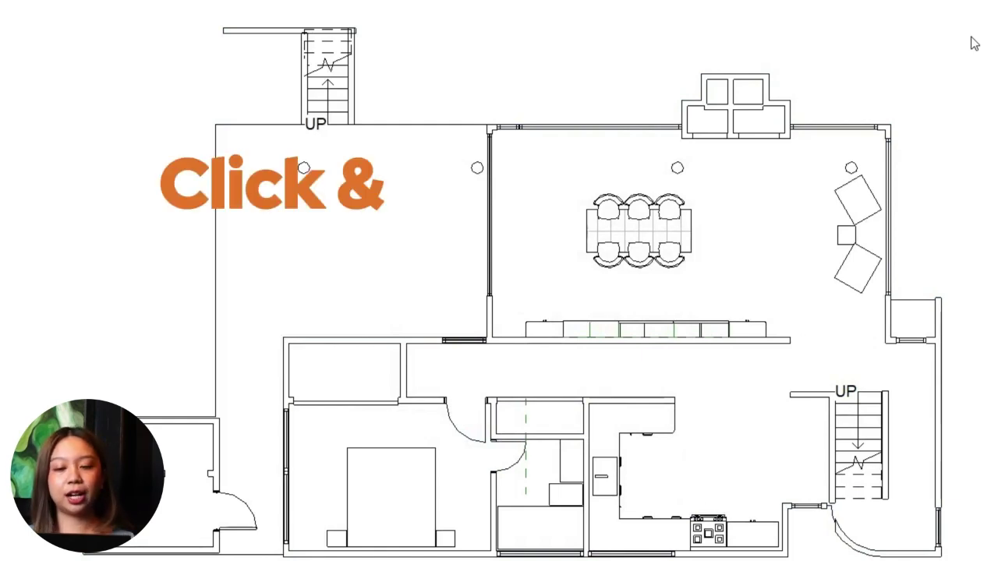
Select the entire floor plan twice with a right-to-left crossing box, clearing the selection each time
drag(974, 8, 206, 558)
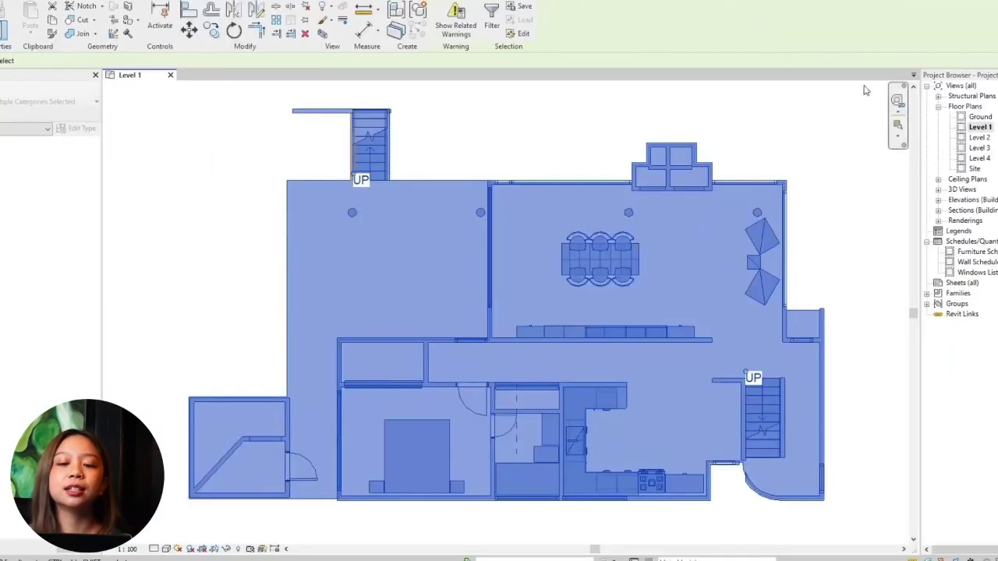
key(Escape)
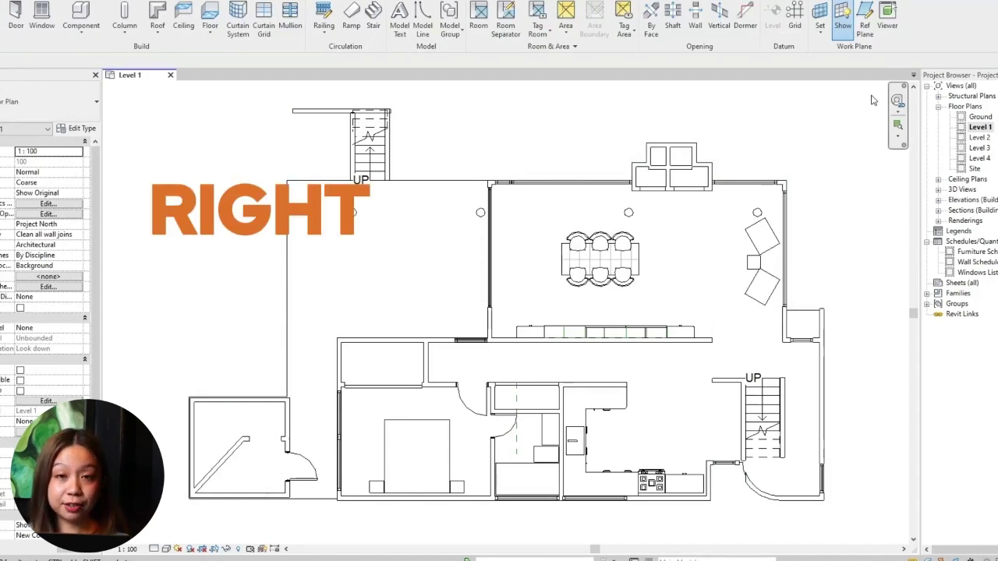
drag(872, 96, 169, 521)
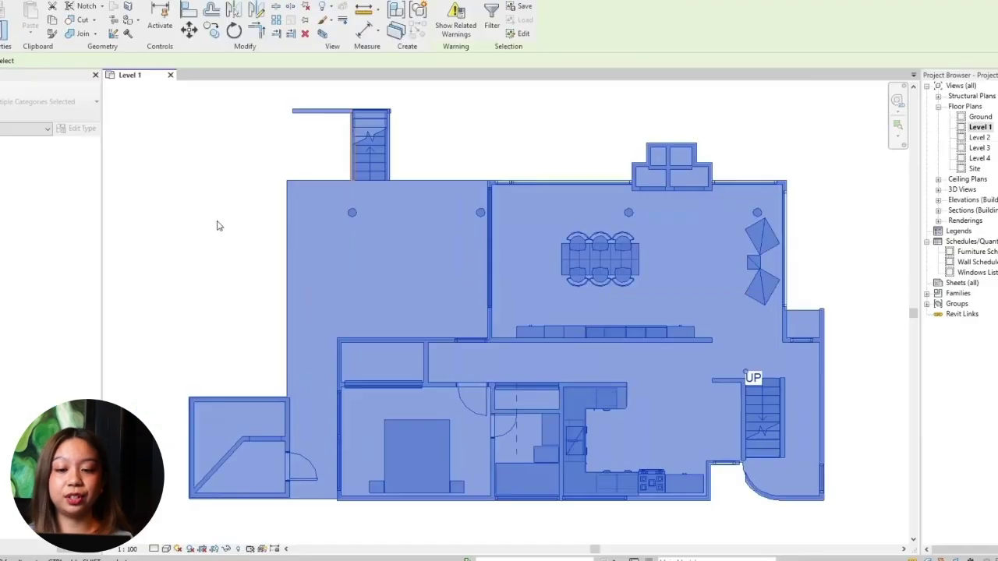
click(216, 224)
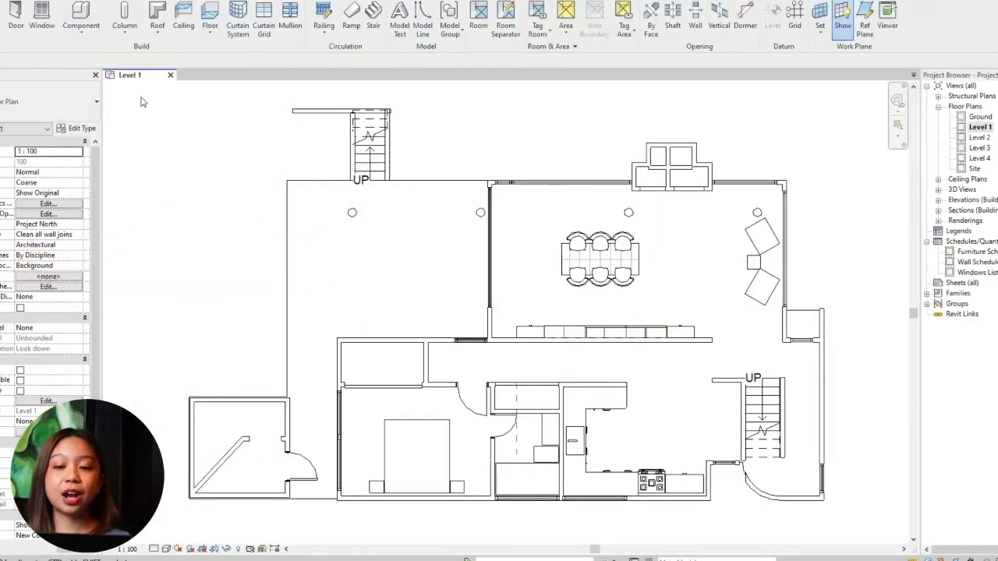
Select the entire floor plan twice with a left-to-right window, clearing the selection each time
drag(142, 98, 848, 522)
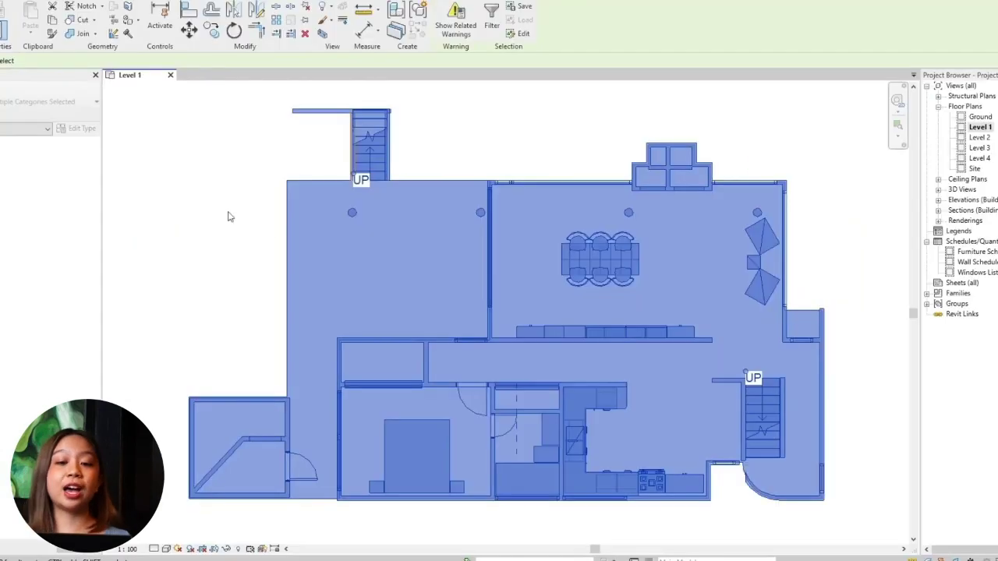
click(229, 217)
drag(132, 93, 846, 517)
click(216, 208)
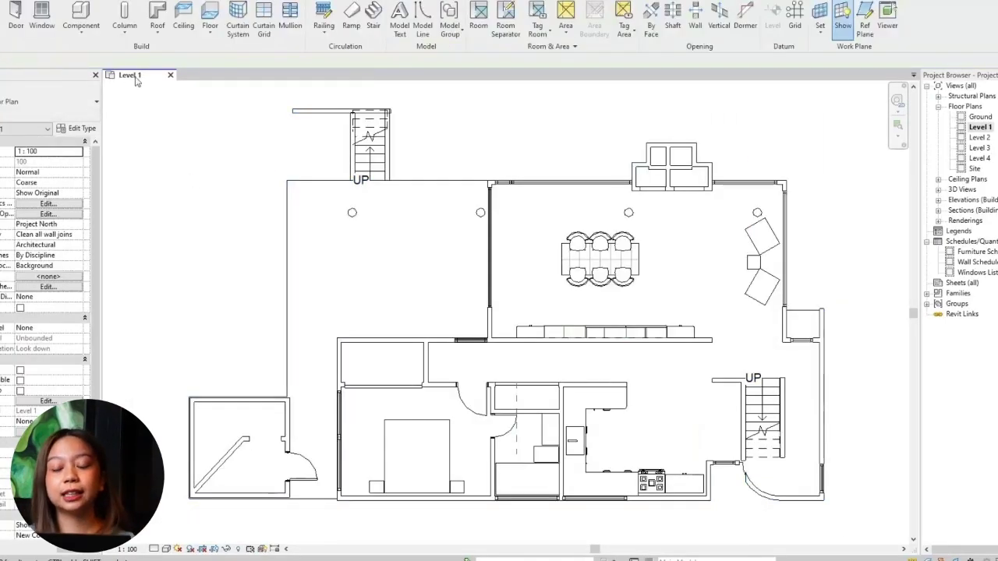
Build a selection of the three chairs above the dining table and the leftmost chair below it
click(576, 243)
ctrl+click(600, 243)
ctrl+click(622, 243)
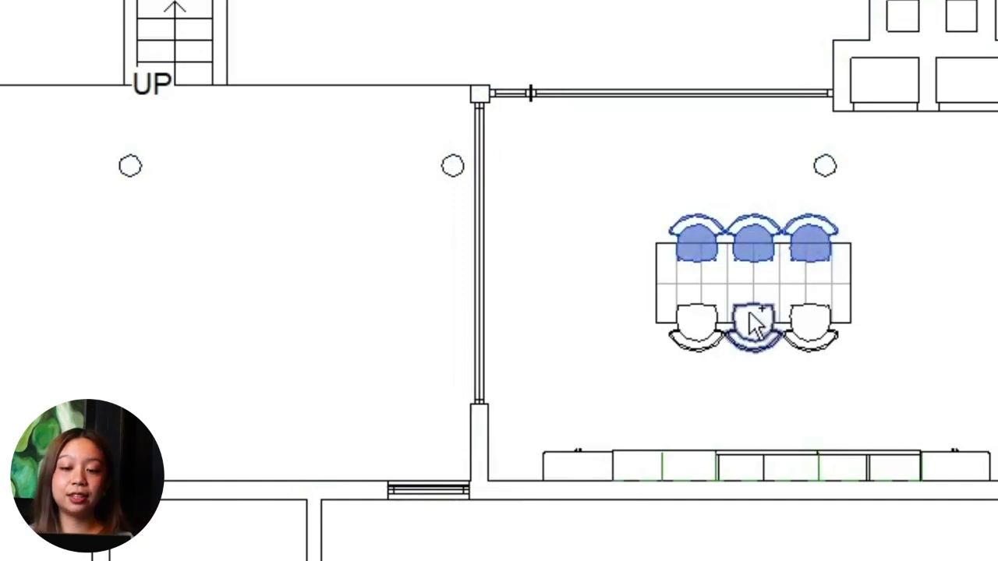
ctrl+click(696, 323)
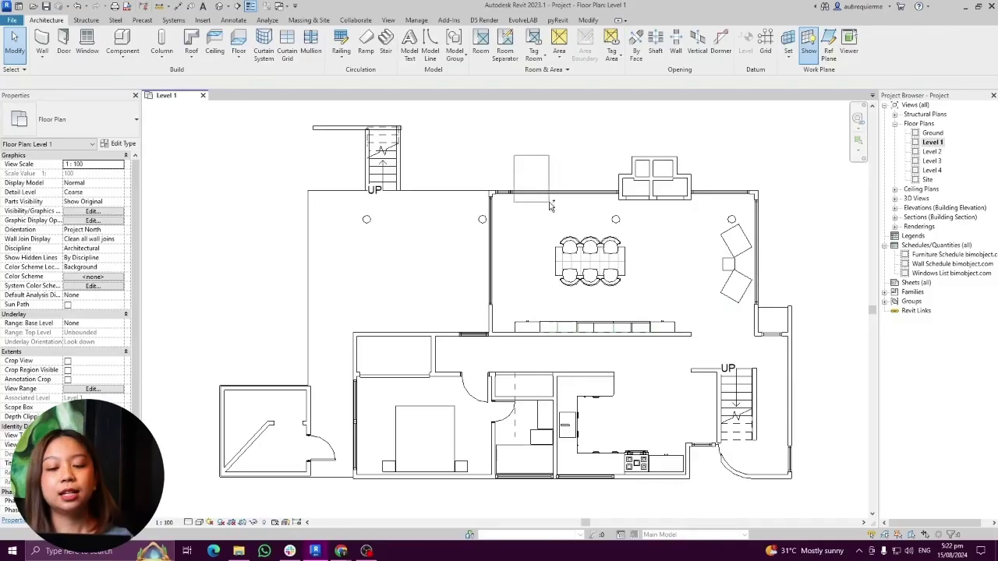
Window-select the dining table and its chairs, and remove them from the selection with a second window
drag(550, 205, 639, 301)
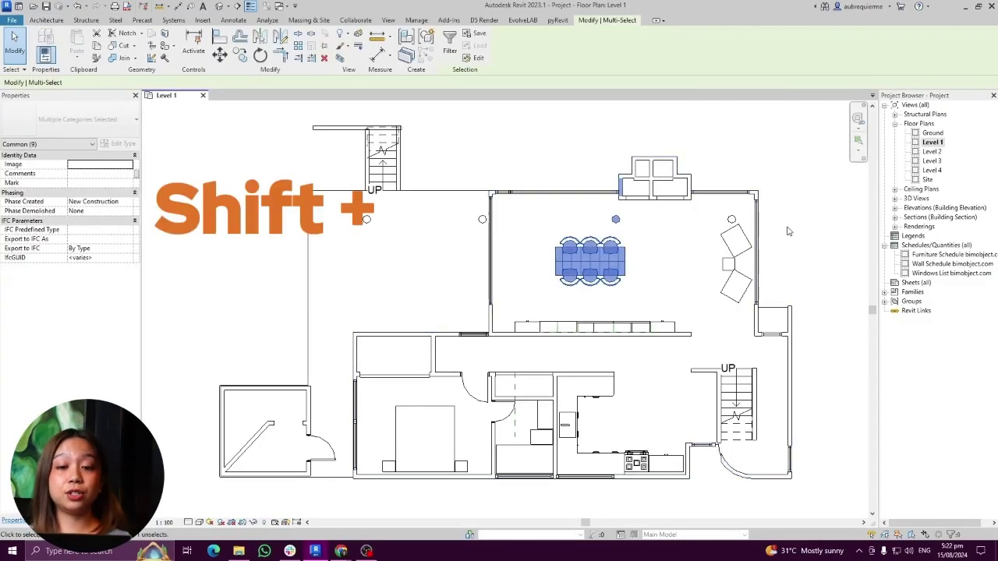
drag(514, 156, 634, 294)
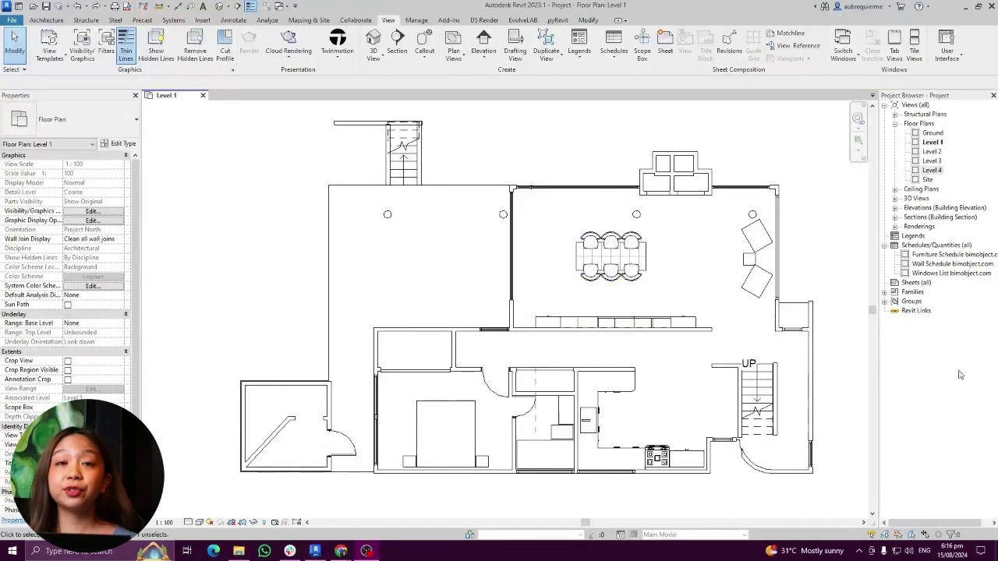
Open the by-element graphic overrides for the interior floor and look over the cut foreground pattern options
click(708, 276)
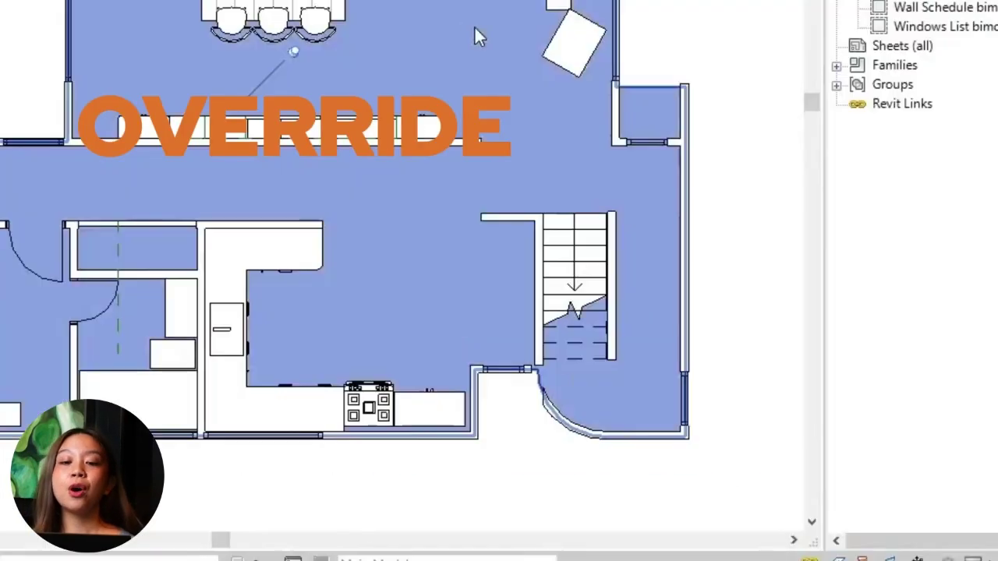
right_click(708, 276)
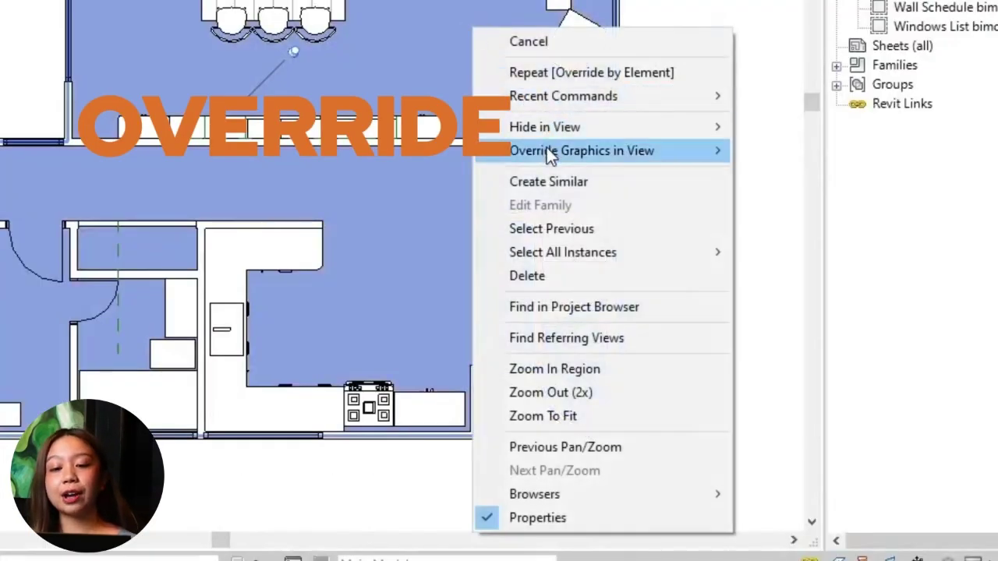
mouse_move(546, 150)
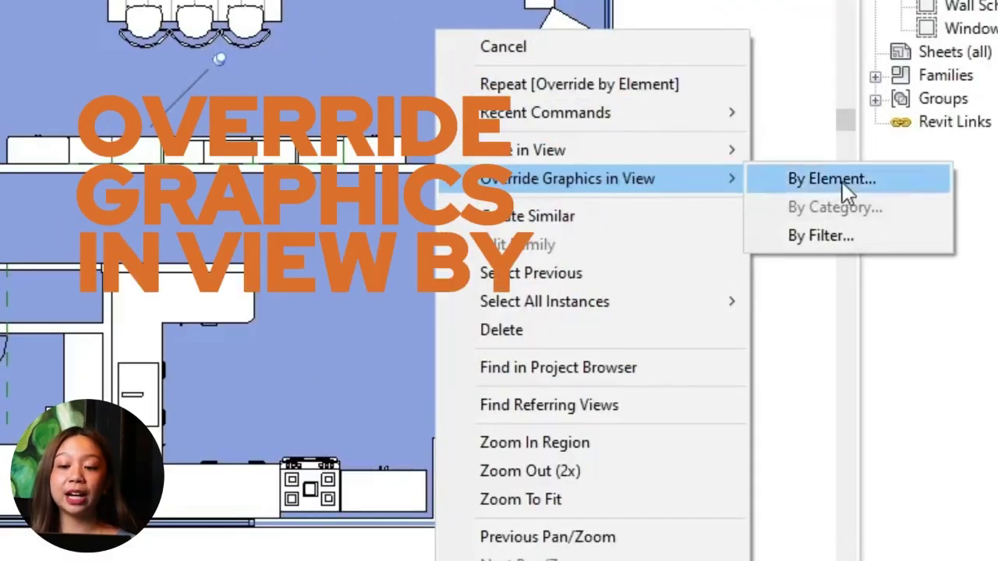
click(810, 153)
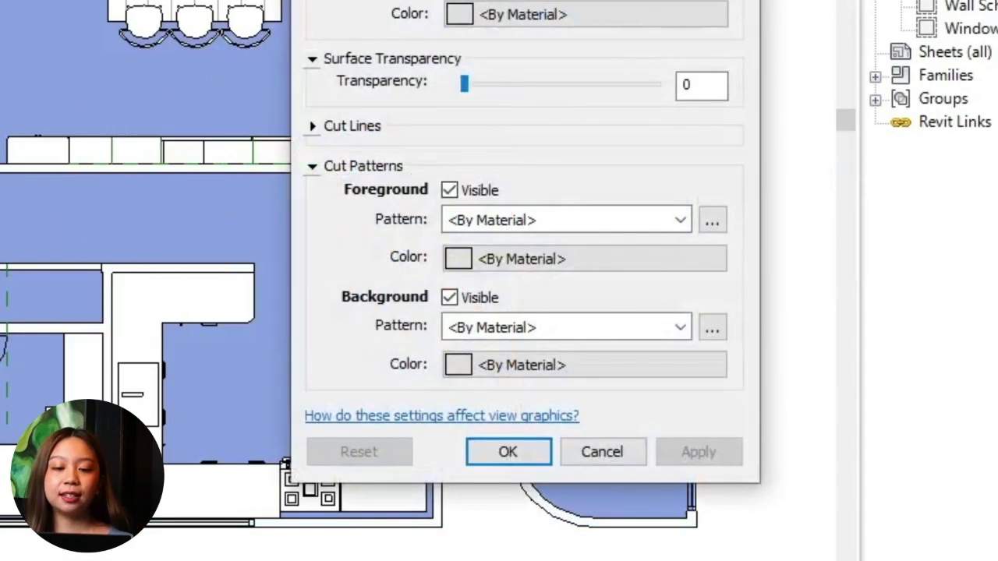
click(680, 220)
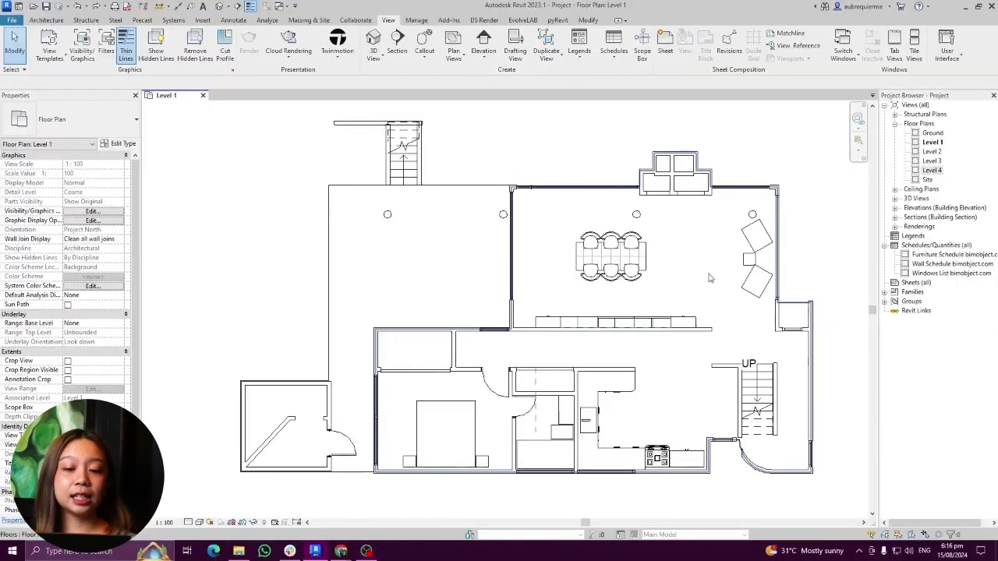
Reselect the interior floor, reopen its by-element graphic overrides in the view and browse the surface foreground patterns
click(755, 272)
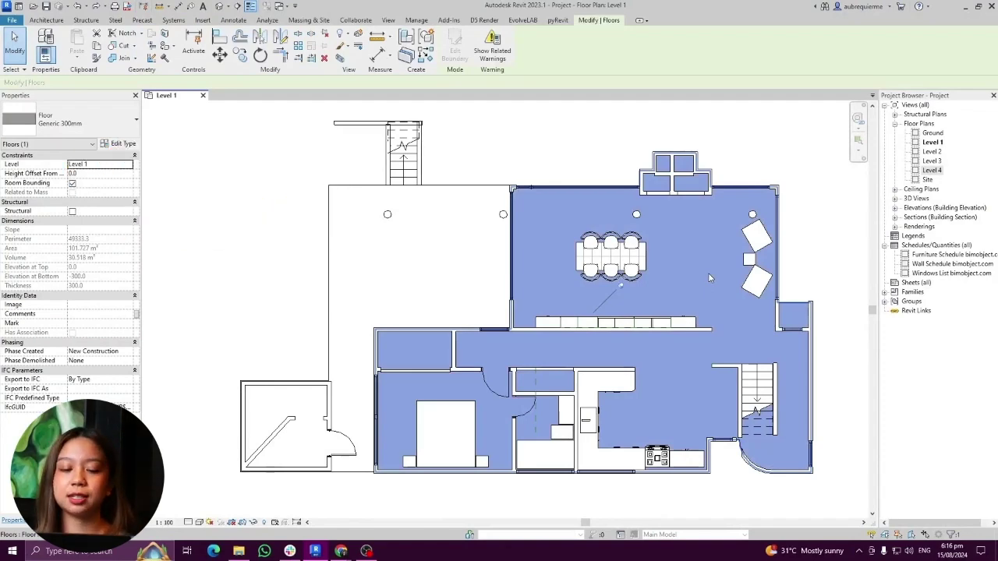
key(Escape)
key(ctrl+Left)
right_click(709, 278)
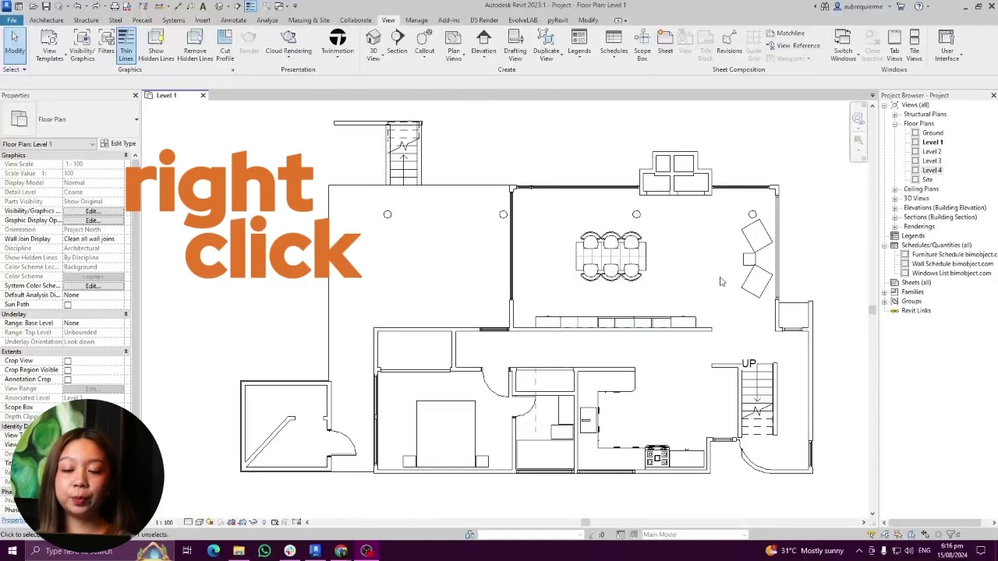
click(709, 277)
right_click(709, 277)
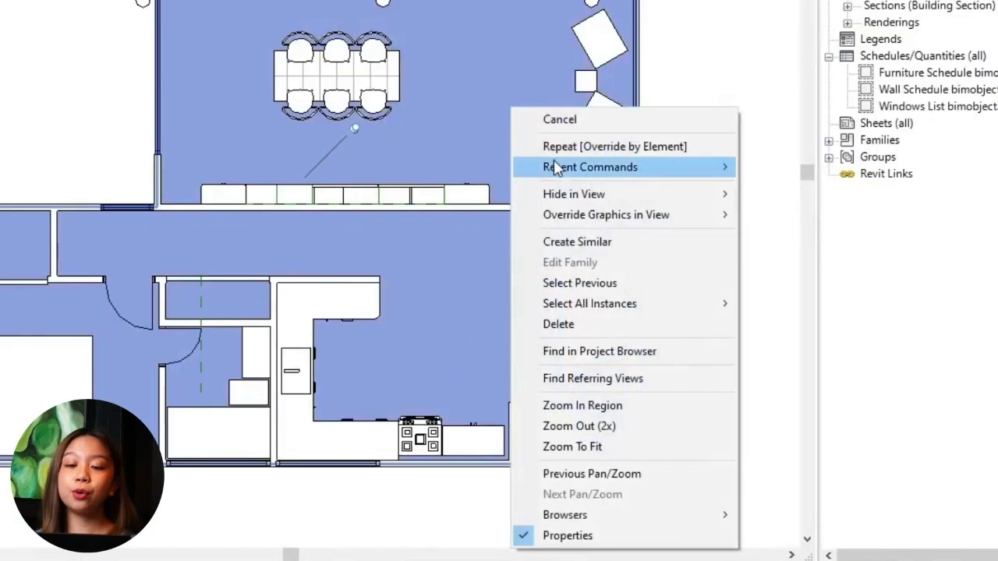
mouse_move(740, 336)
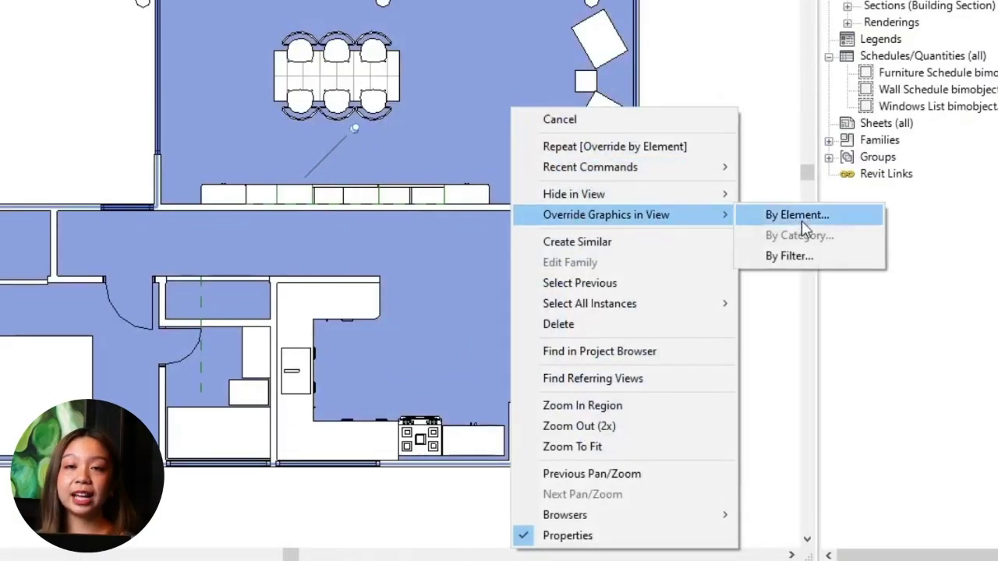
click(796, 215)
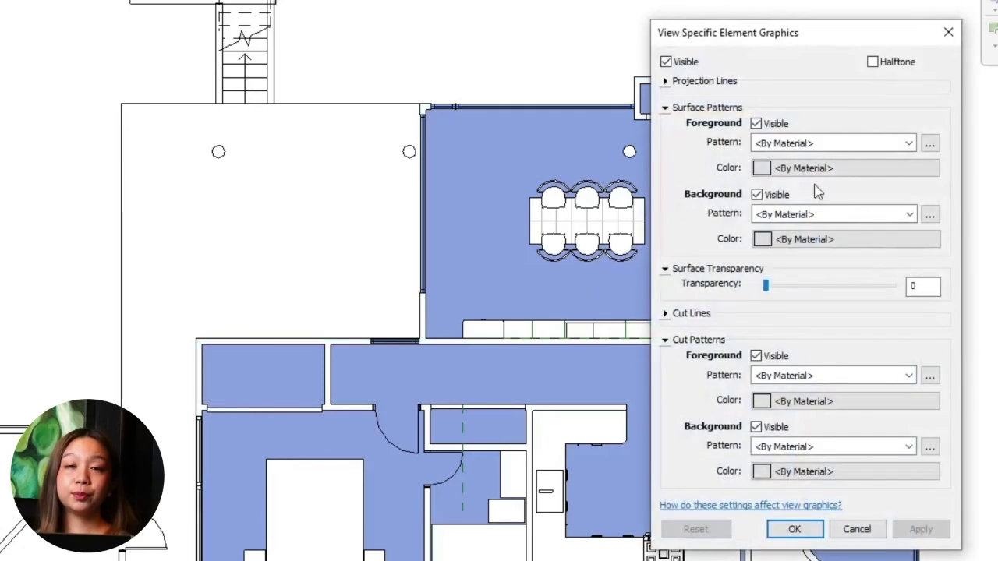
click(818, 144)
scroll(830, 343, down, 5)
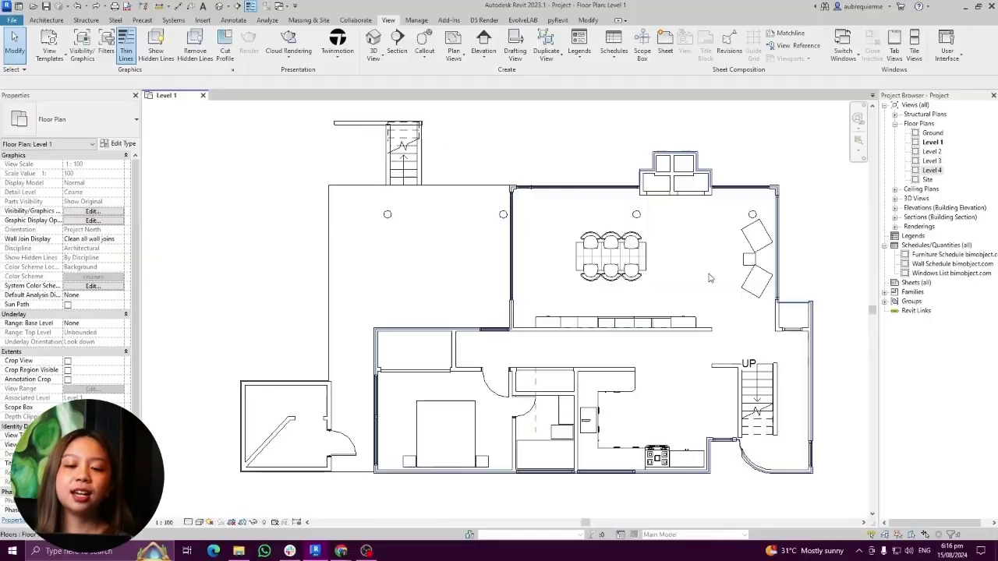
Override the interior floor's surface foreground pattern with Wood 1 in the Level 1 view, and clear the selection
click(709, 278)
right_click(707, 274)
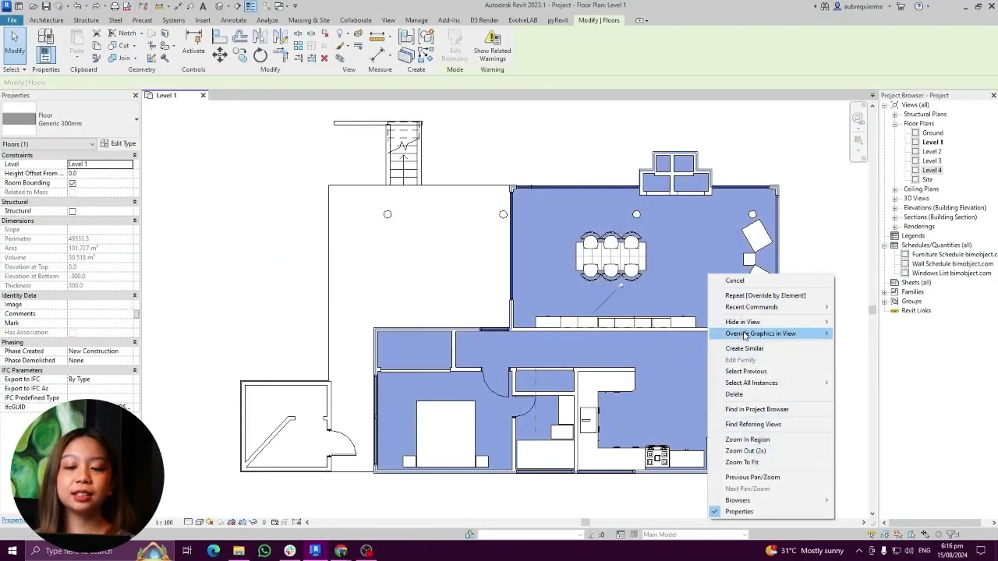
mouse_move(829, 340)
click(865, 334)
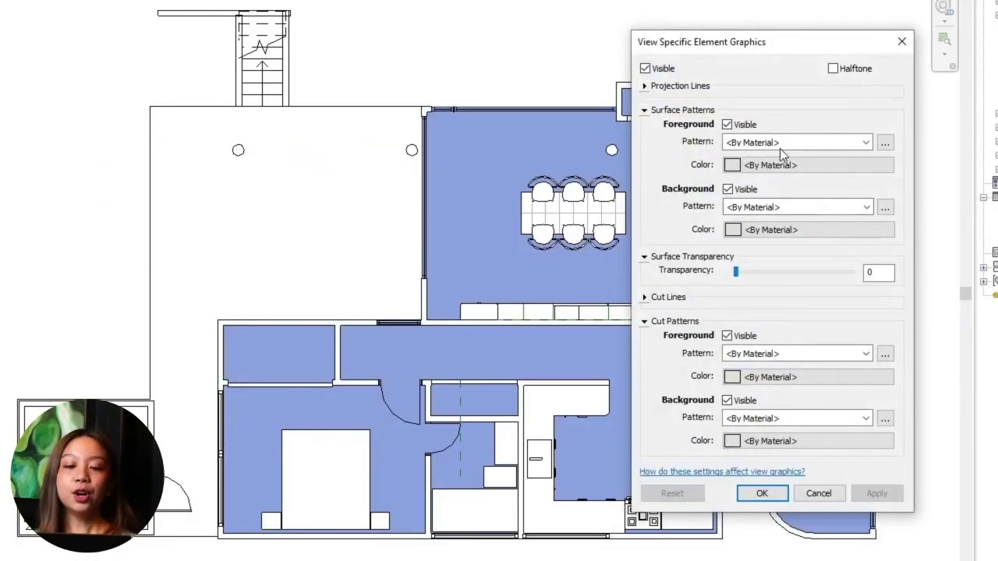
click(779, 146)
click(819, 495)
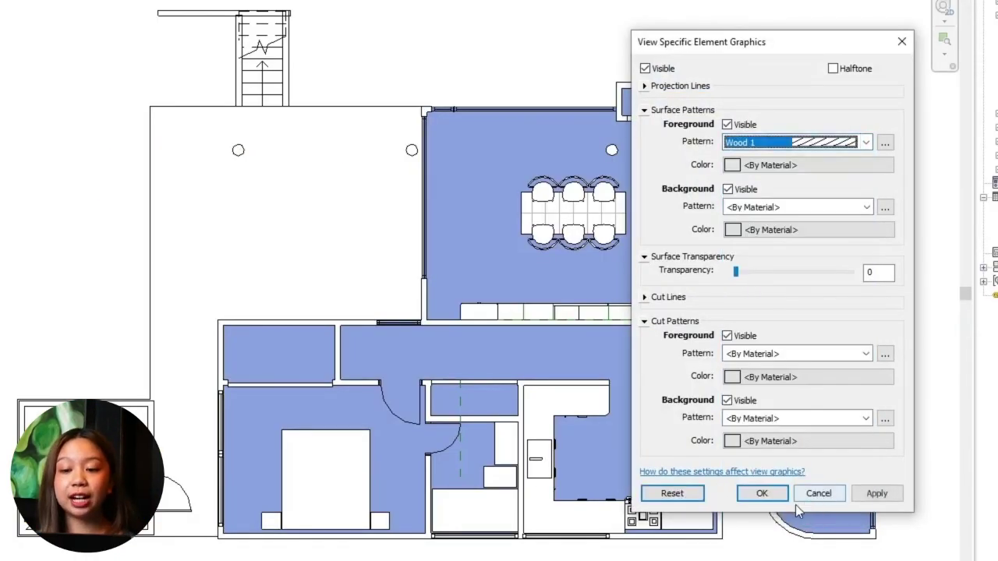
click(761, 494)
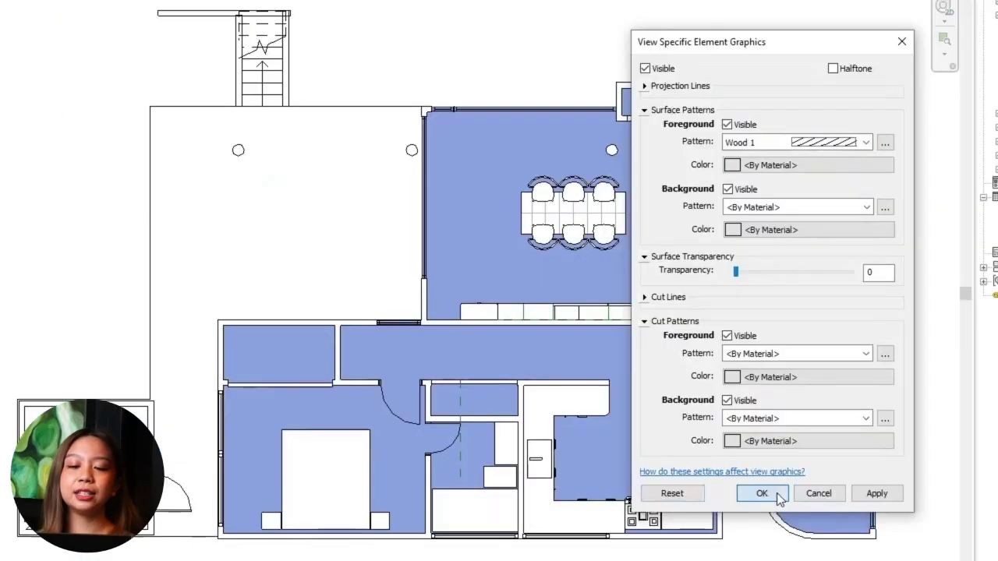
click(778, 494)
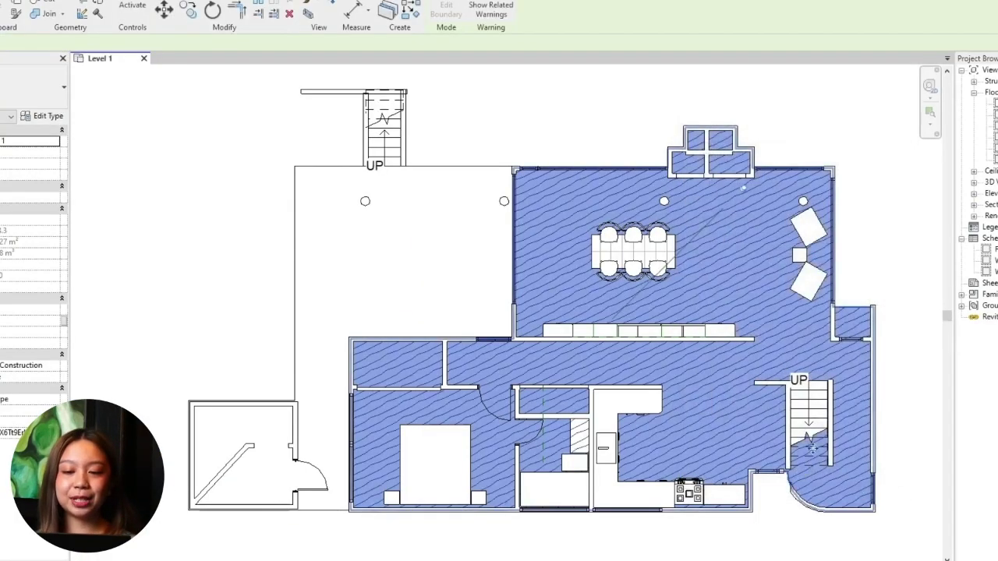
click(896, 256)
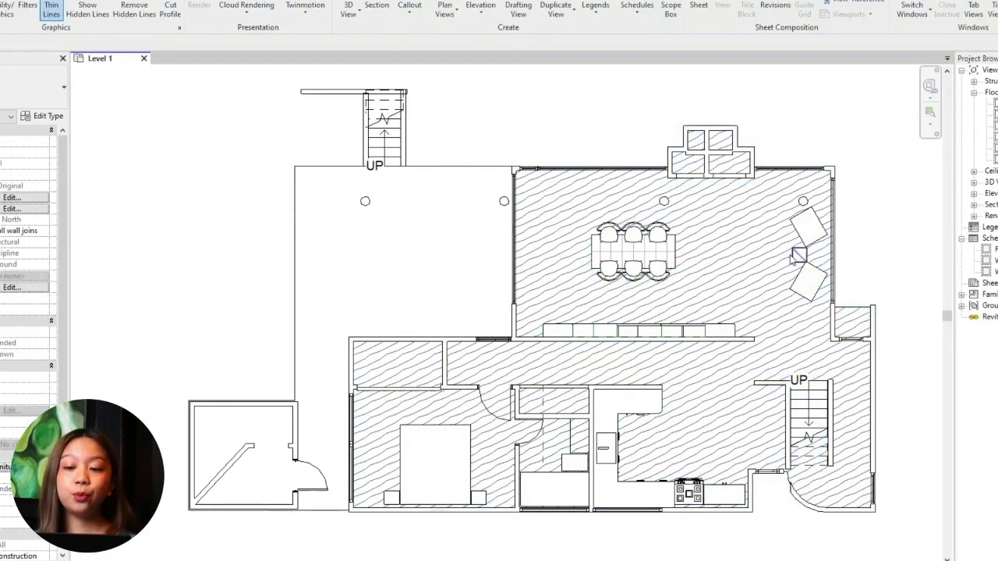
Override the interior floor's surface foreground pattern color with light gray, RGB 192-192-192
click(792, 260)
right_click(744, 255)
mouse_move(829, 326)
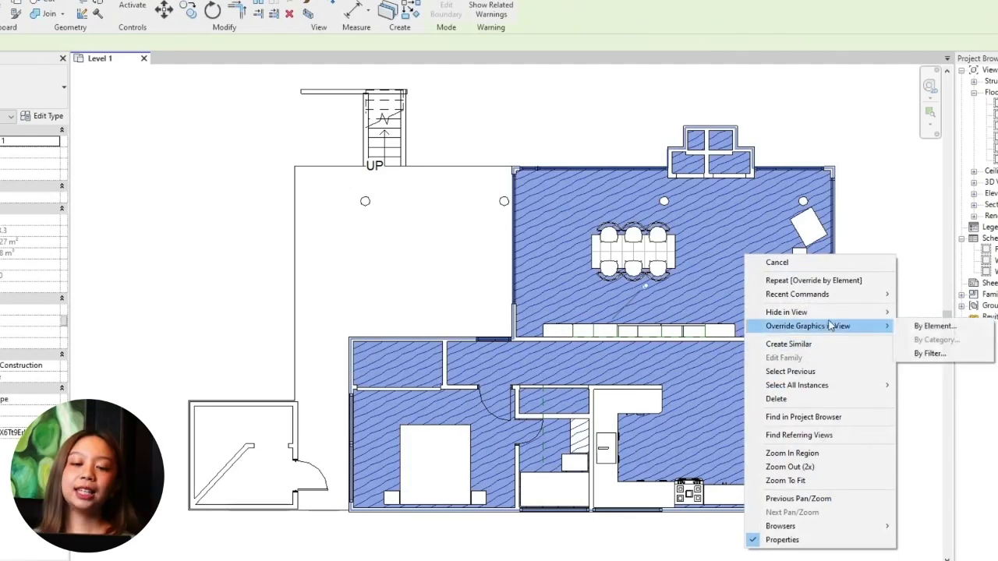
click(927, 328)
click(830, 213)
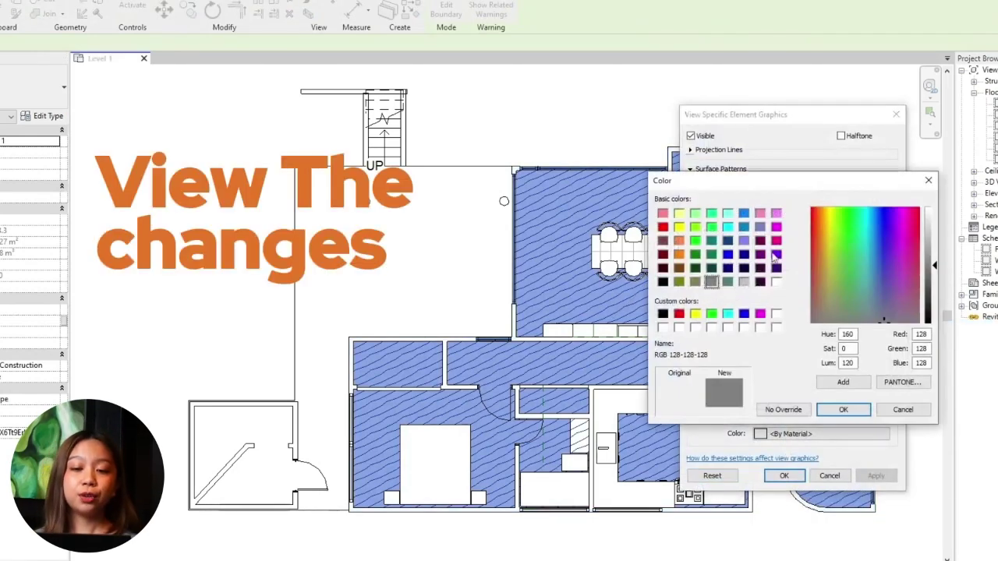
click(744, 281)
click(841, 410)
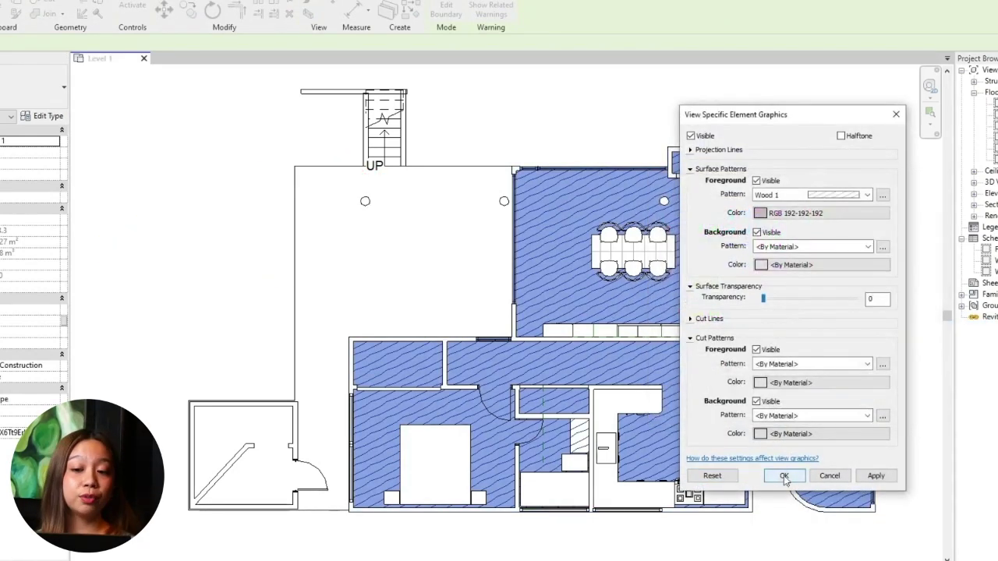
click(782, 475)
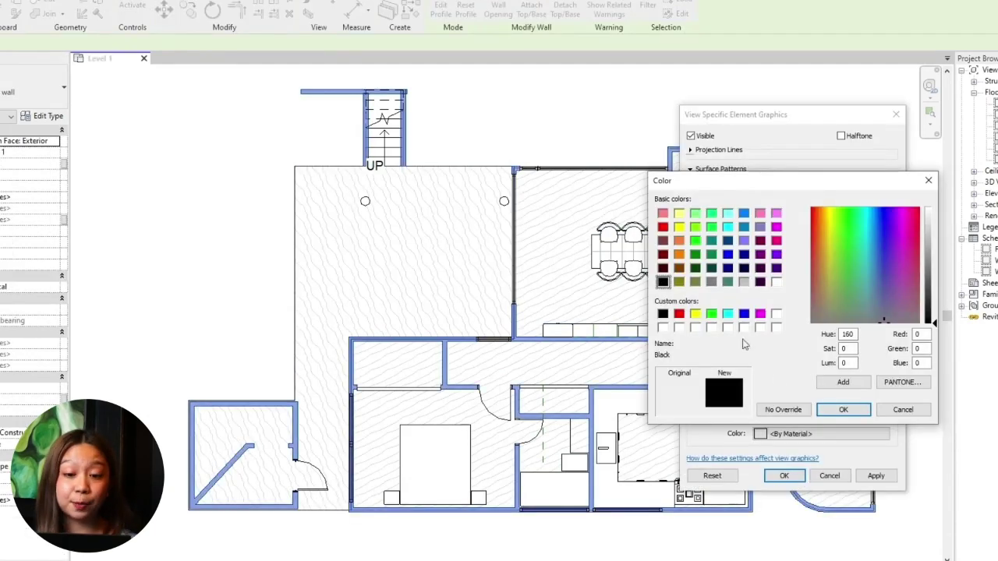
Apply a black solid fill as the selected walls' cut foreground pattern, and clear the selection
click(826, 410)
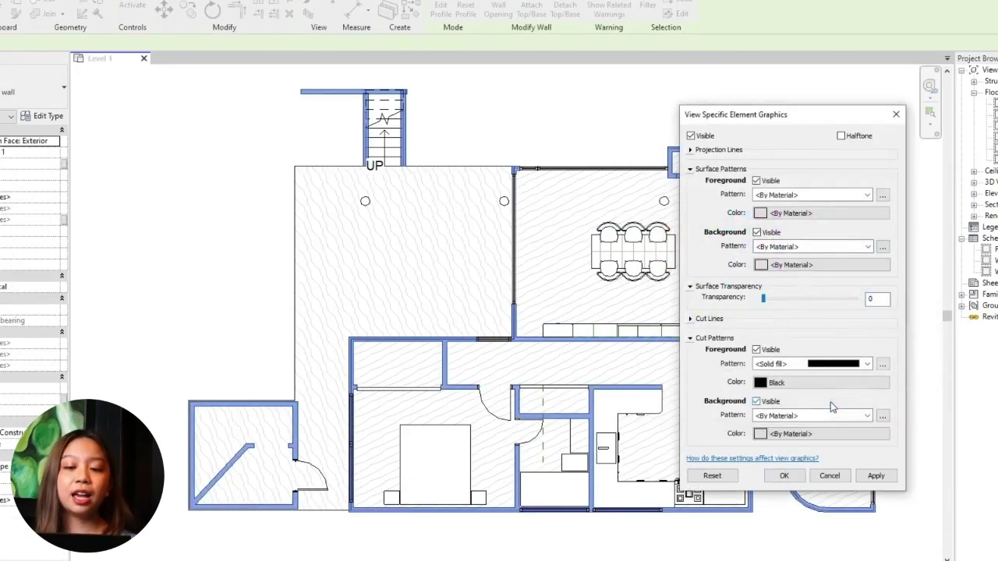
click(783, 476)
click(902, 270)
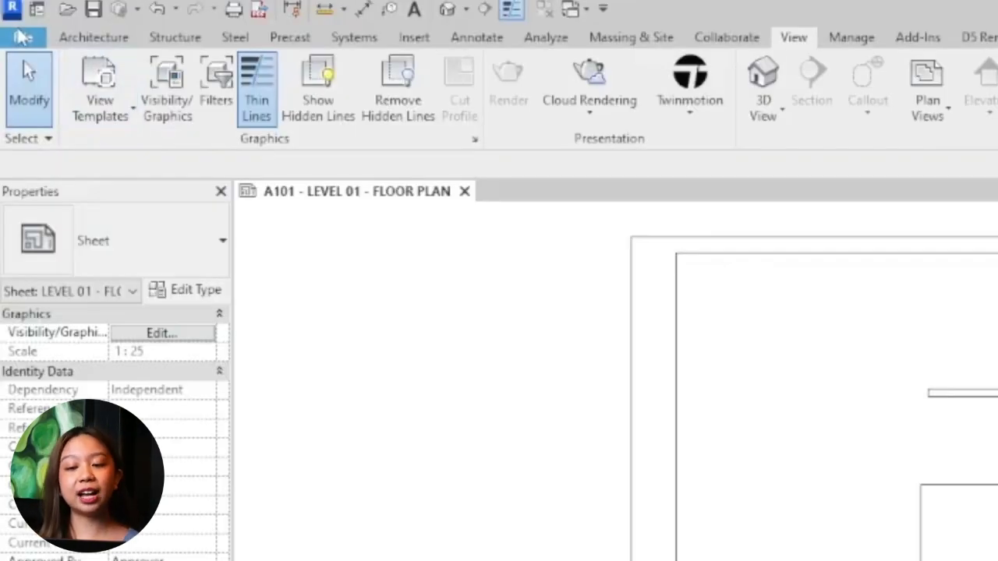
Set up a print from the A101 sheet and create a new views/sheets print set named Construction Documents
click(23, 37)
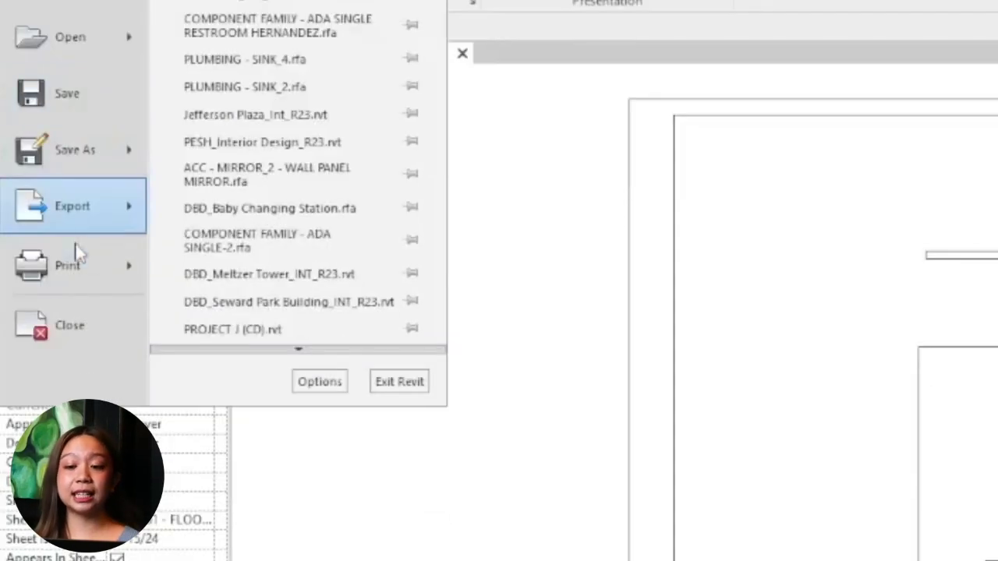
mouse_move(69, 399)
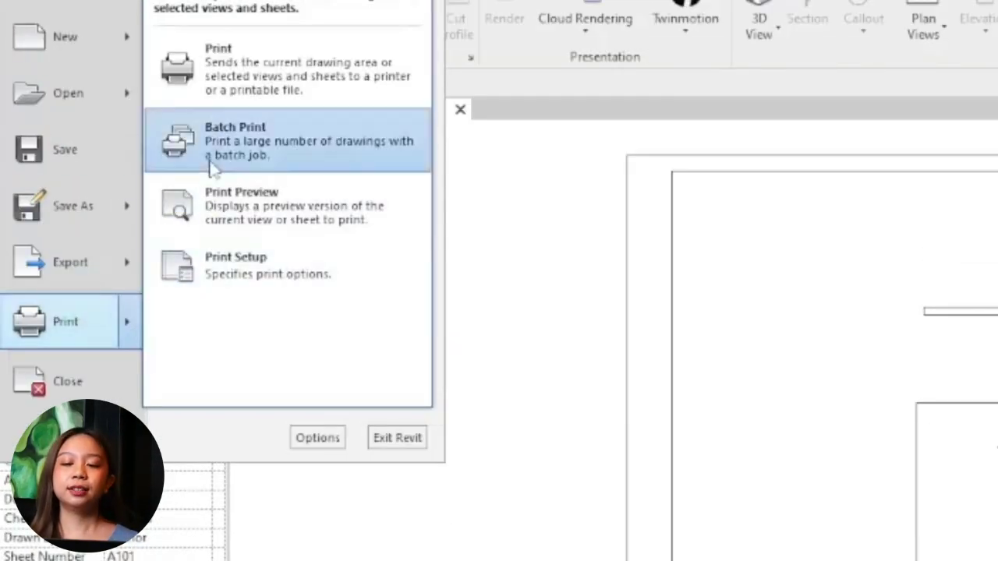
click(229, 83)
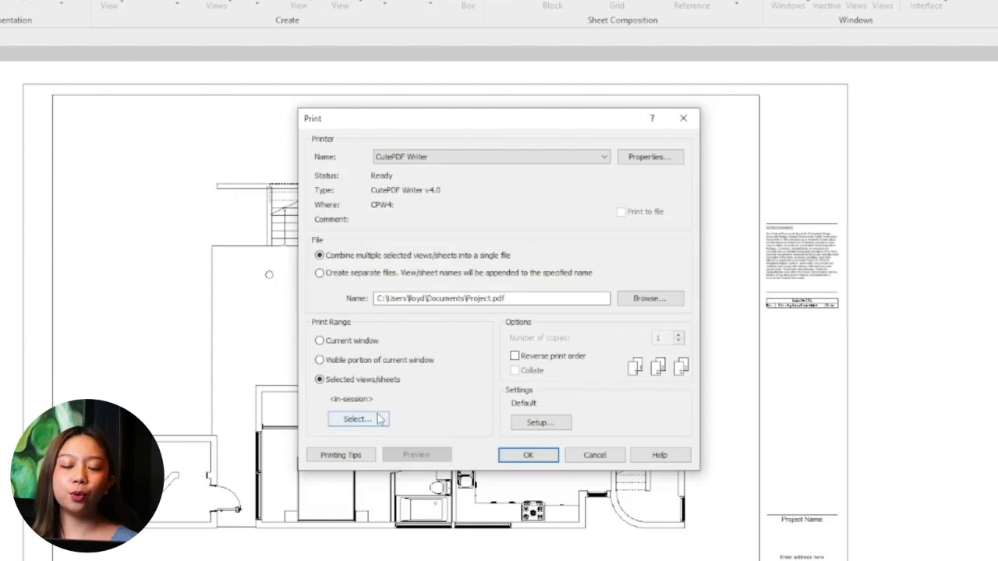
click(378, 420)
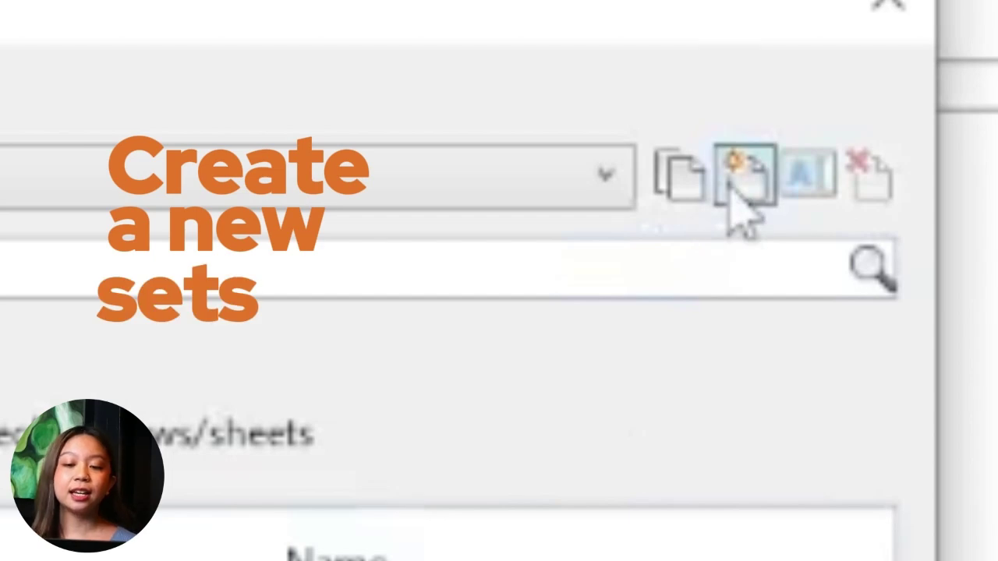
click(686, 109)
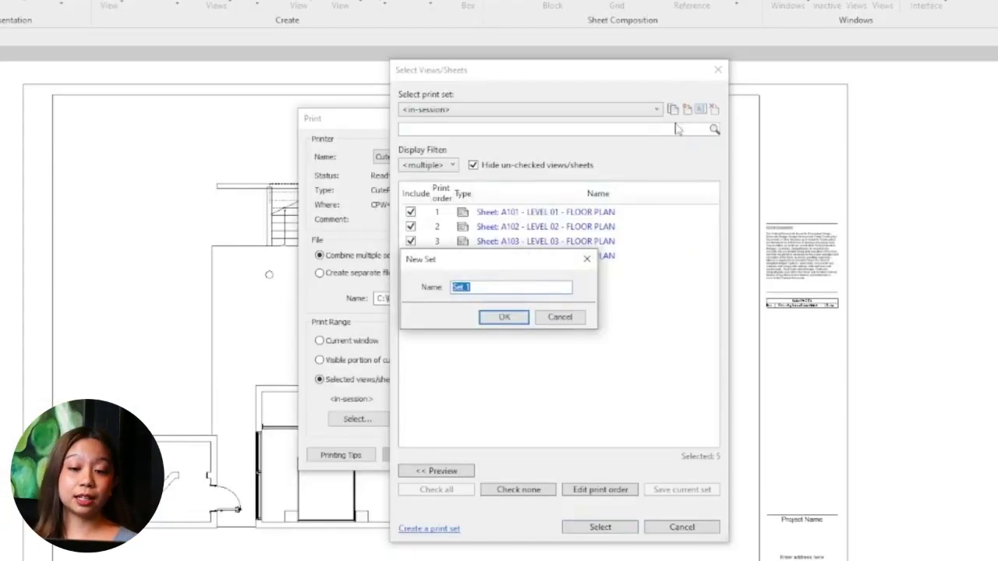
text(Construction )
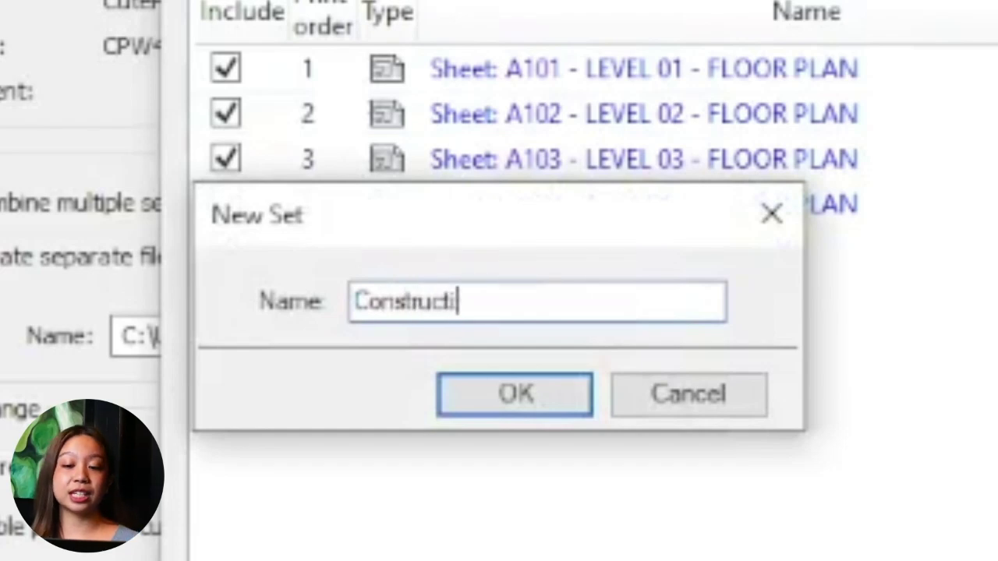
text(Documents)
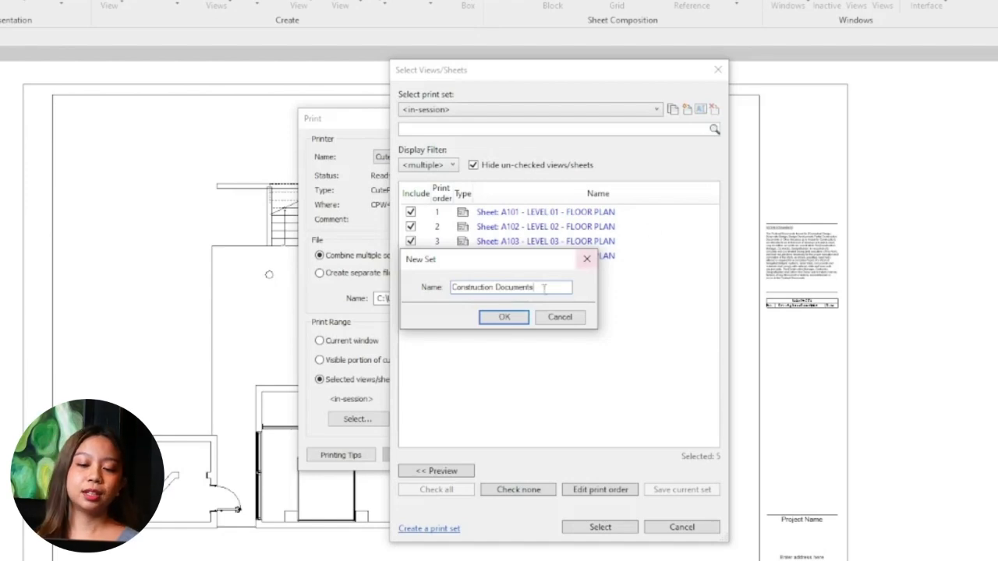
click(515, 395)
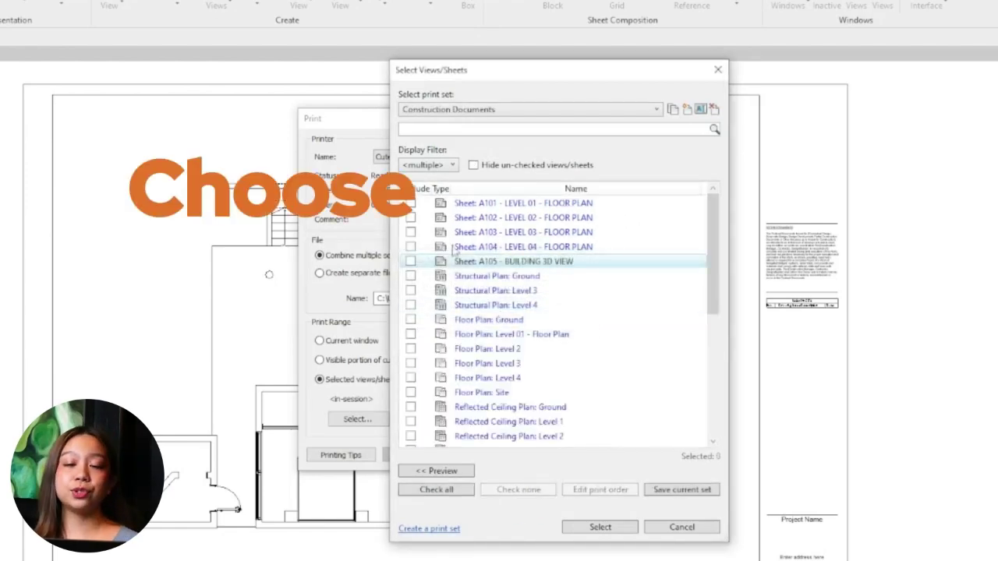
Include sheets A101 through A105 in the Construction Documents set, save it, use it as the print range and confirm the print
click(411, 203)
click(411, 218)
click(411, 233)
click(411, 246)
click(410, 261)
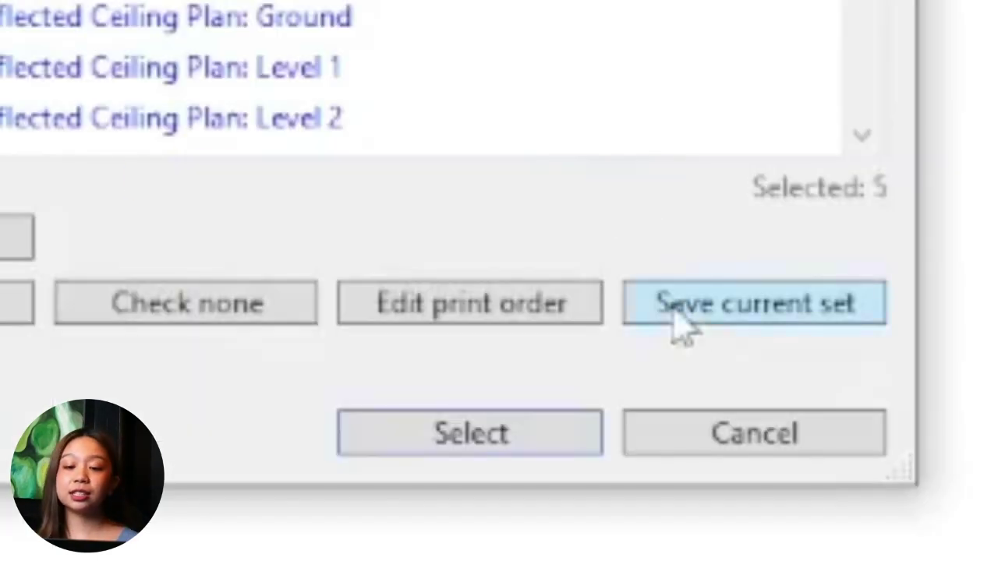
click(660, 491)
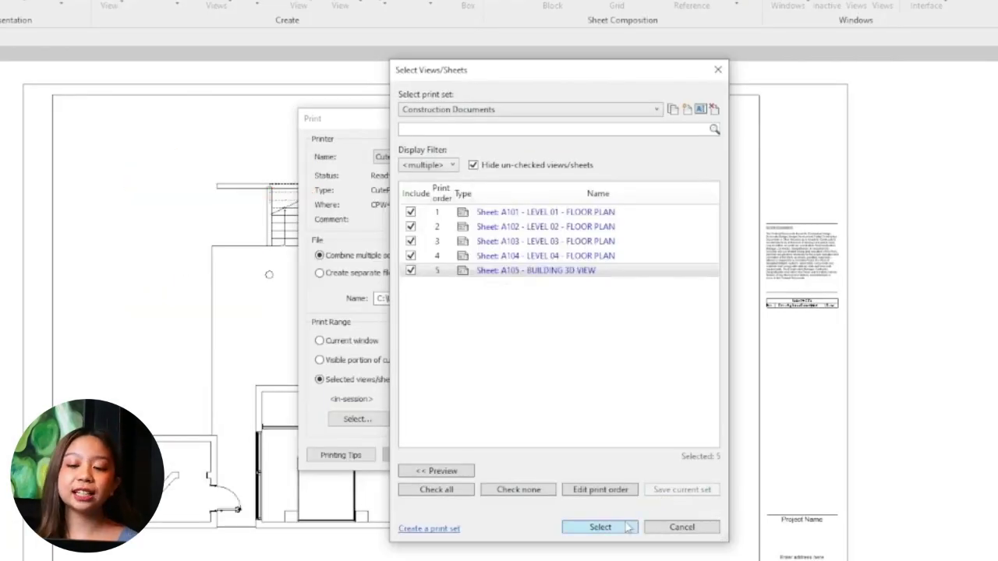
click(623, 528)
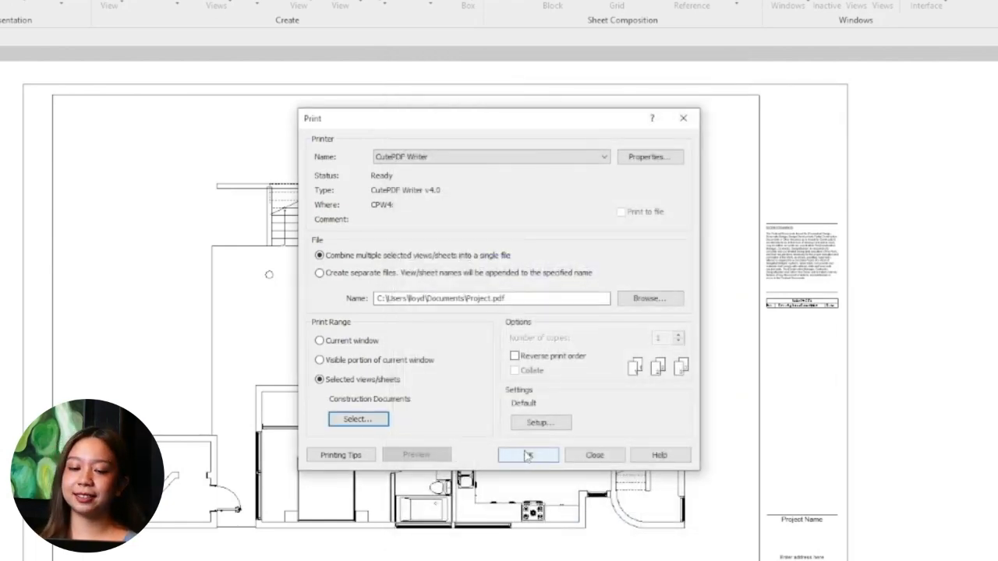
click(527, 455)
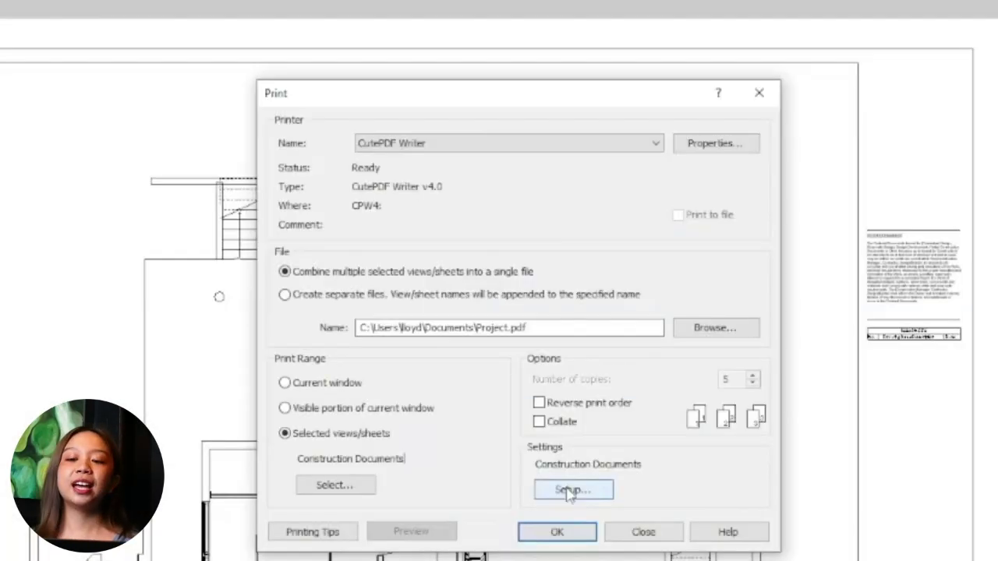
Switch the Construction Documents print setup from fit-to-page to the Zoom option, turn on Collate, and finish with the print settings
click(569, 490)
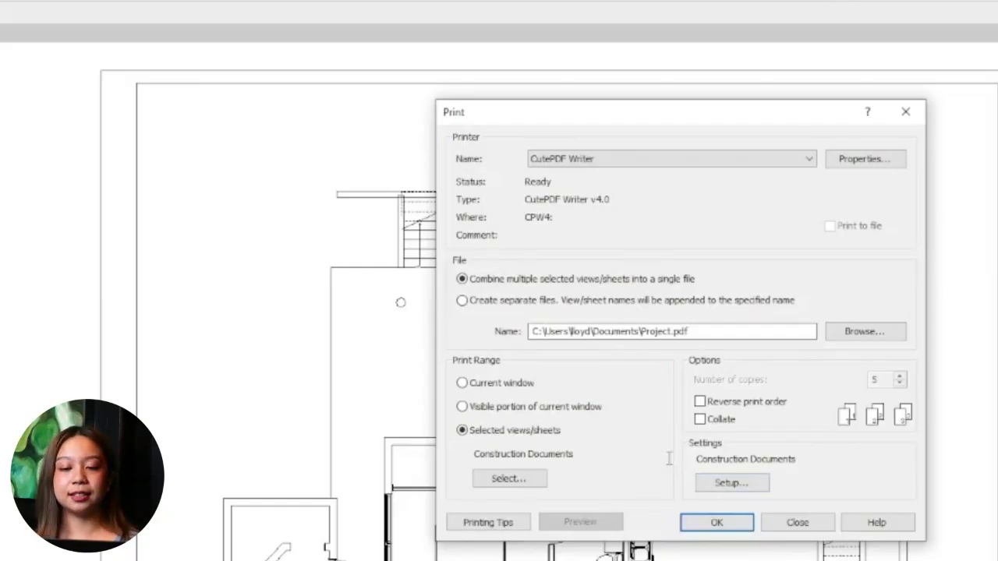
click(730, 482)
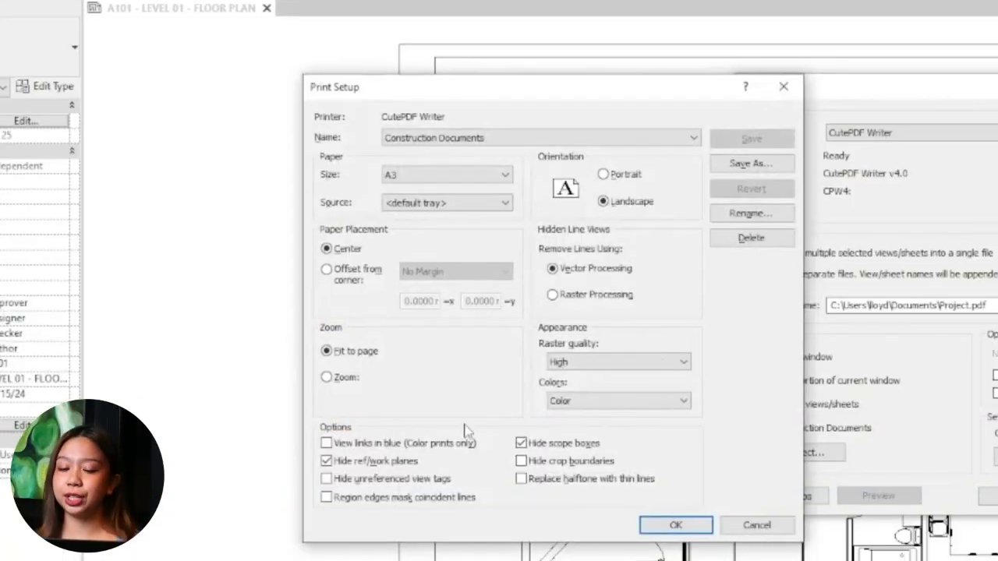
click(326, 377)
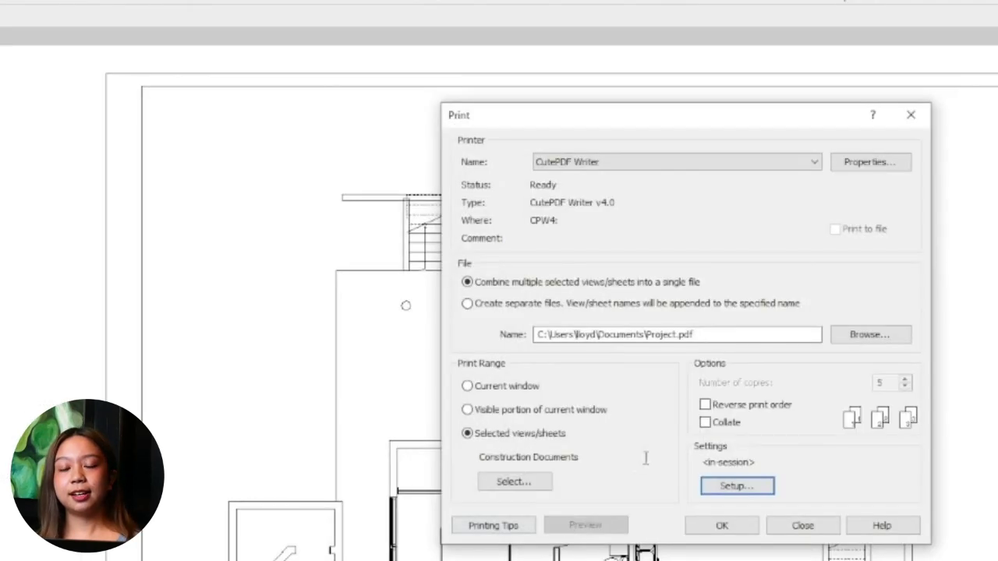
click(705, 422)
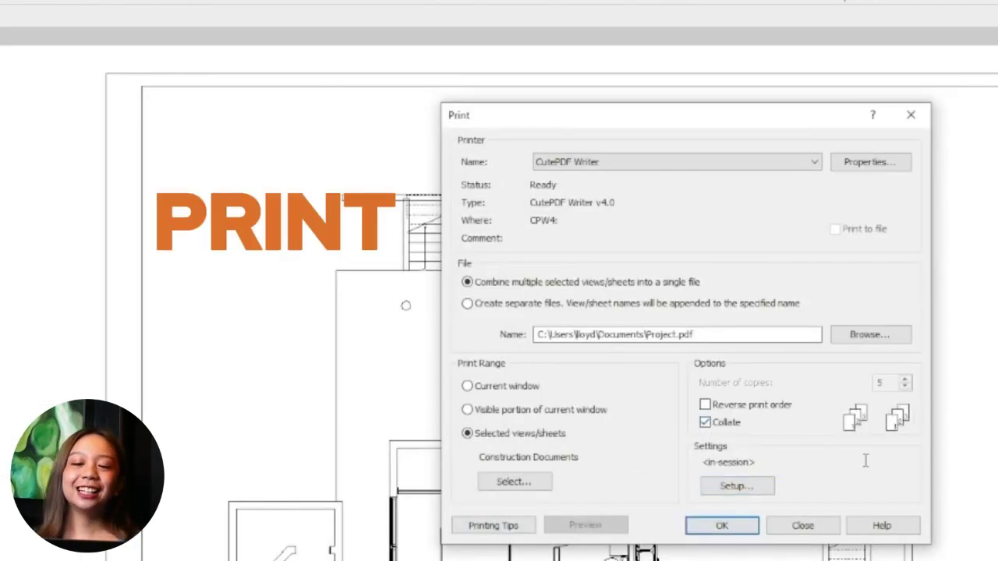
click(753, 526)
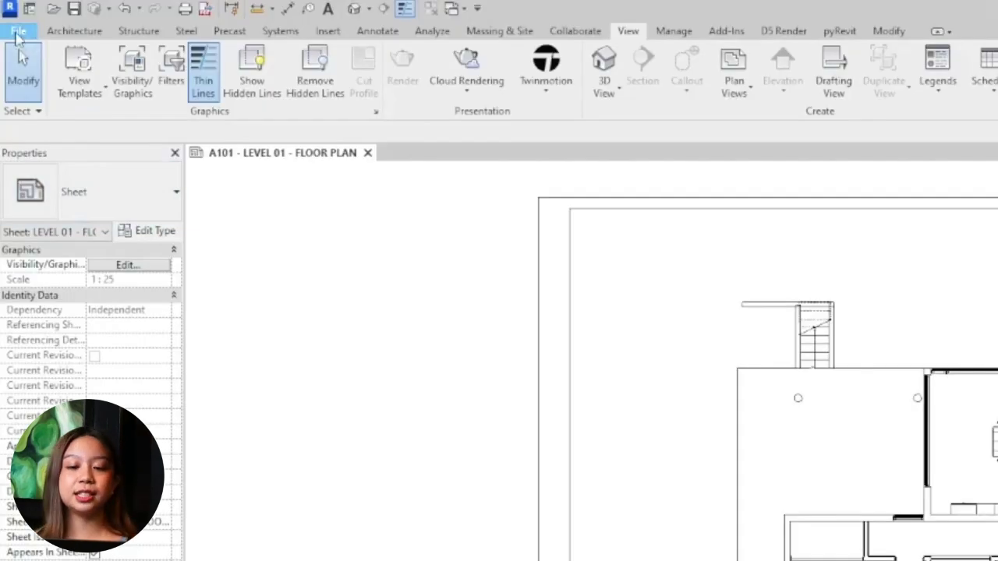
Start a PDF export from the A101 sheet and create a new views/sheets print set named New
click(17, 31)
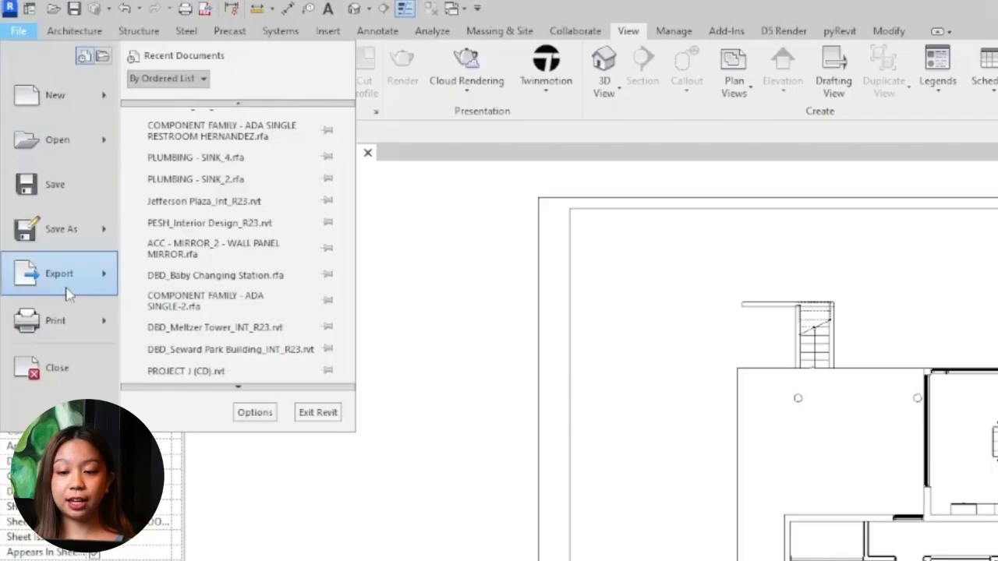
click(66, 289)
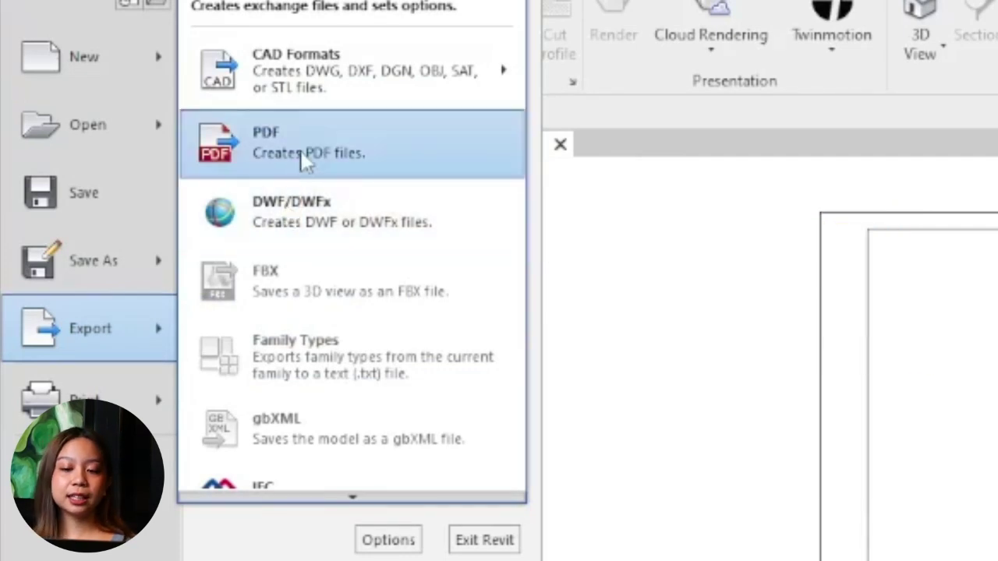
click(303, 159)
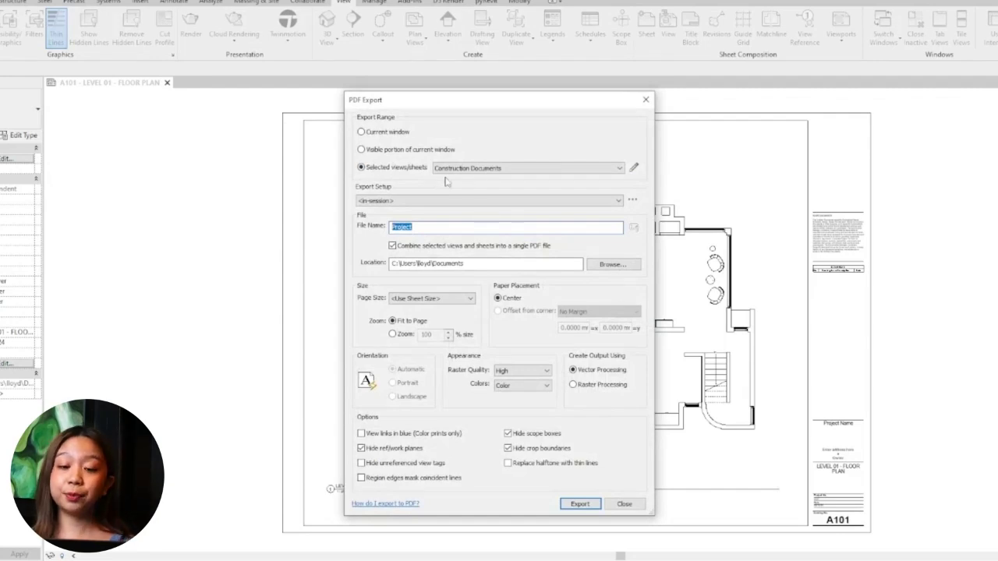
click(633, 168)
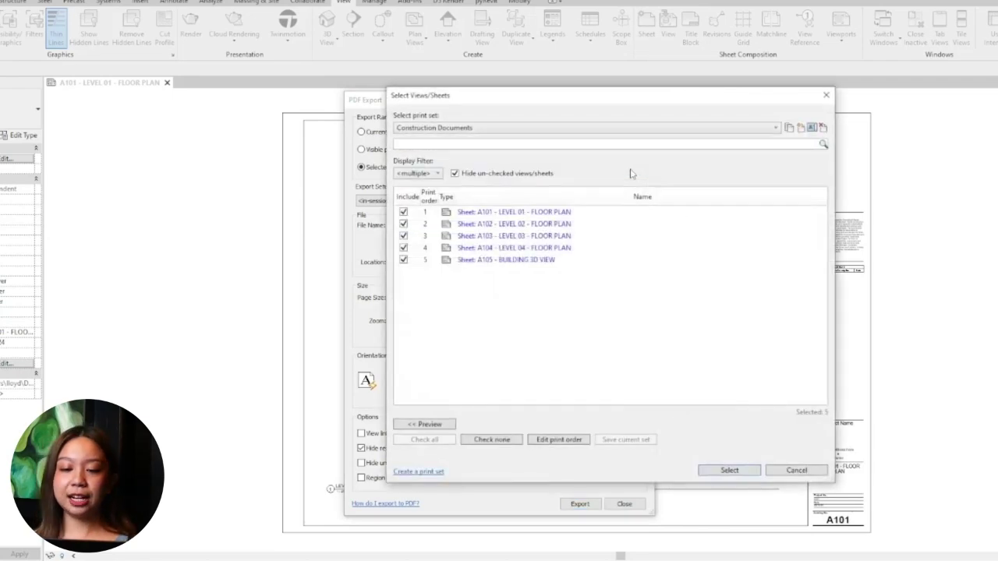
click(781, 127)
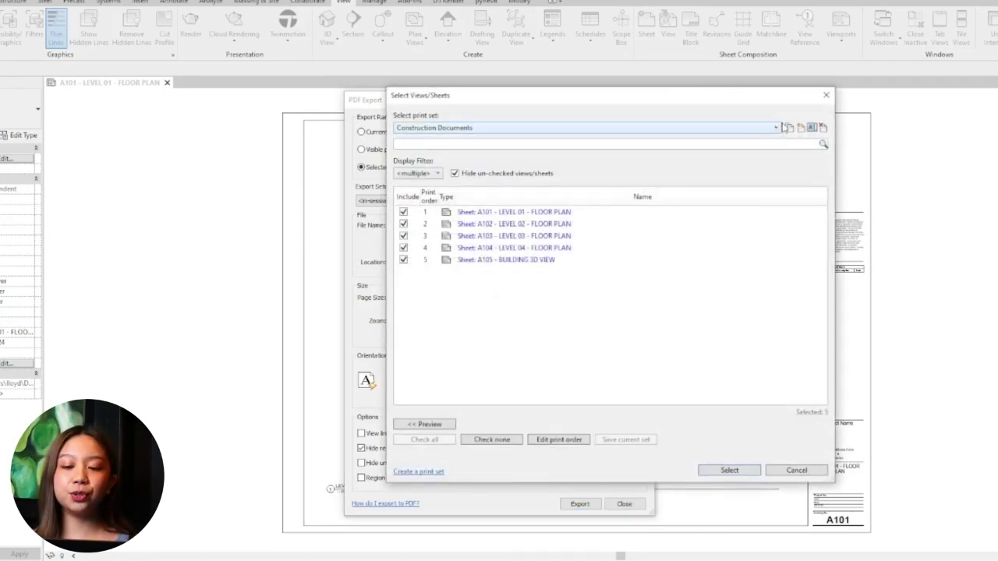
click(802, 128)
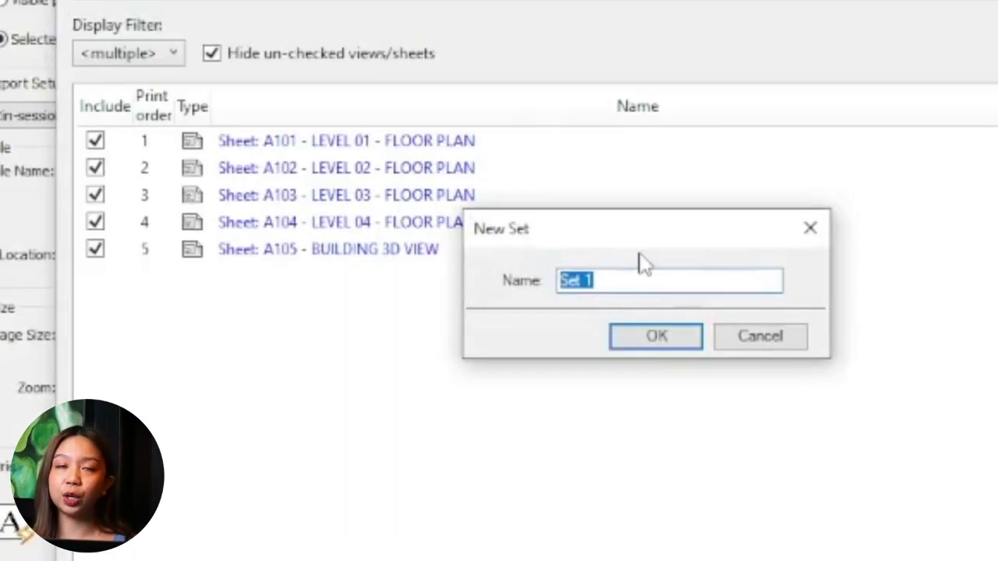
text(New)
key(Return)
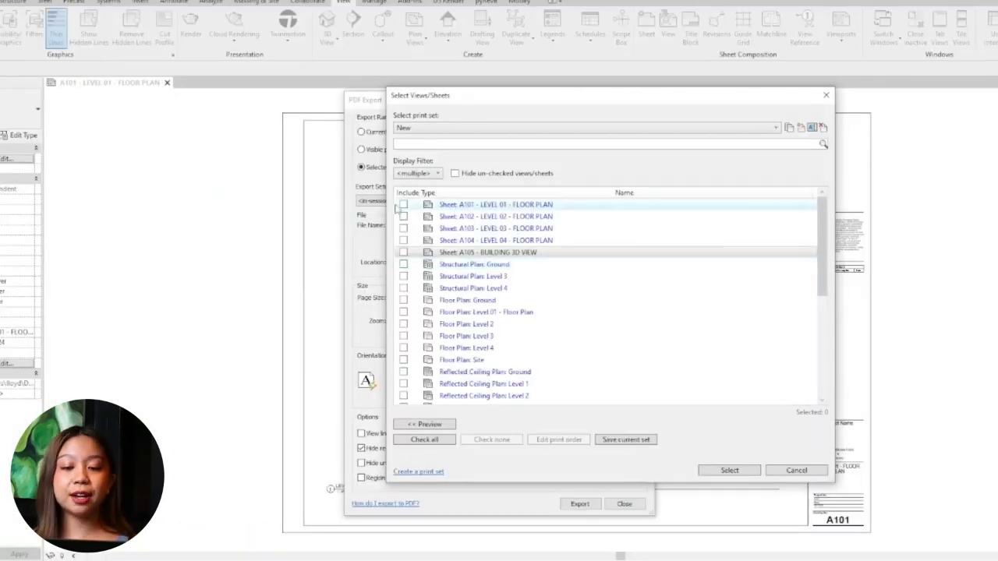
Include sheets A101 through A105 in the New set, save the set and use it as the export range
click(403, 205)
click(403, 216)
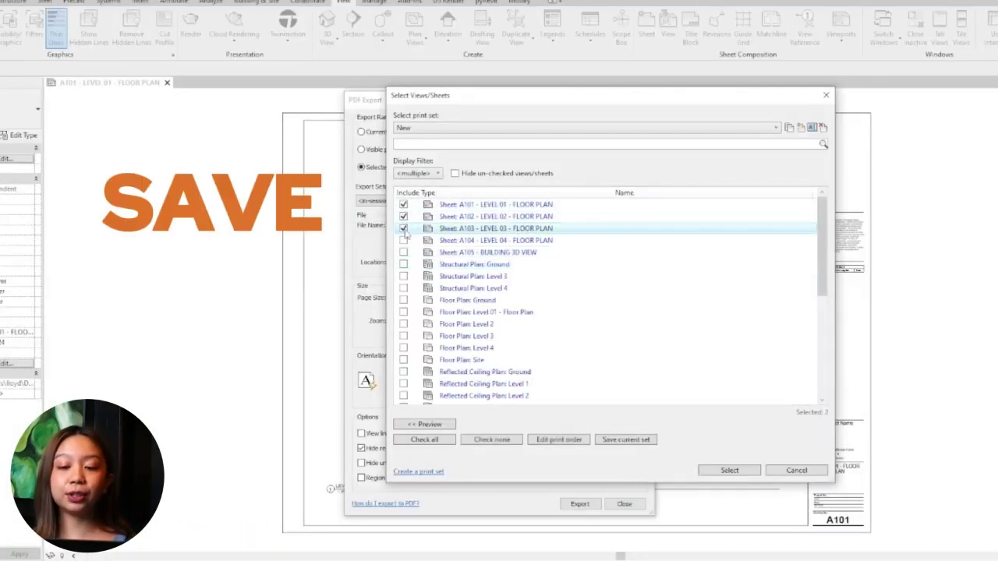
click(403, 229)
click(403, 240)
click(403, 253)
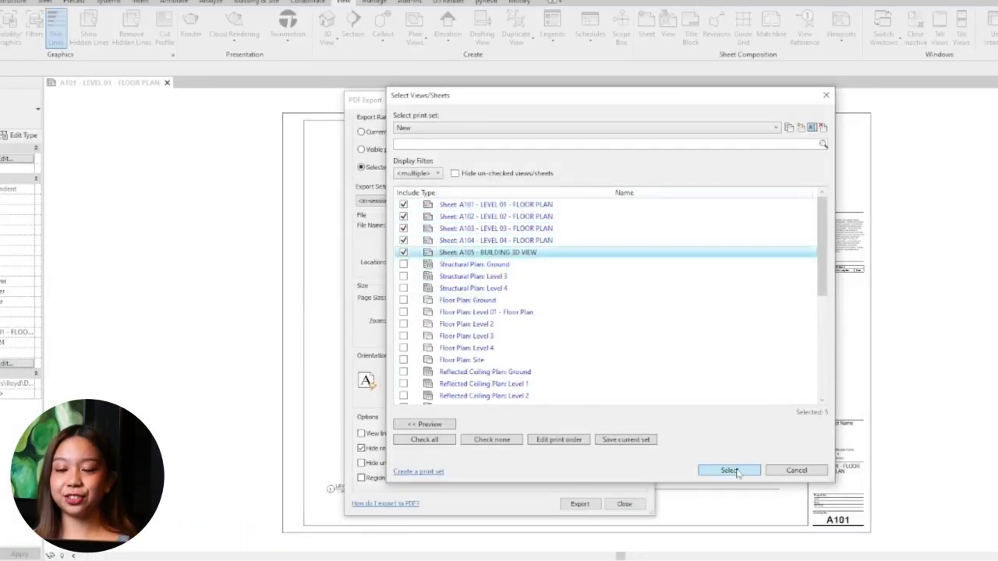
click(621, 440)
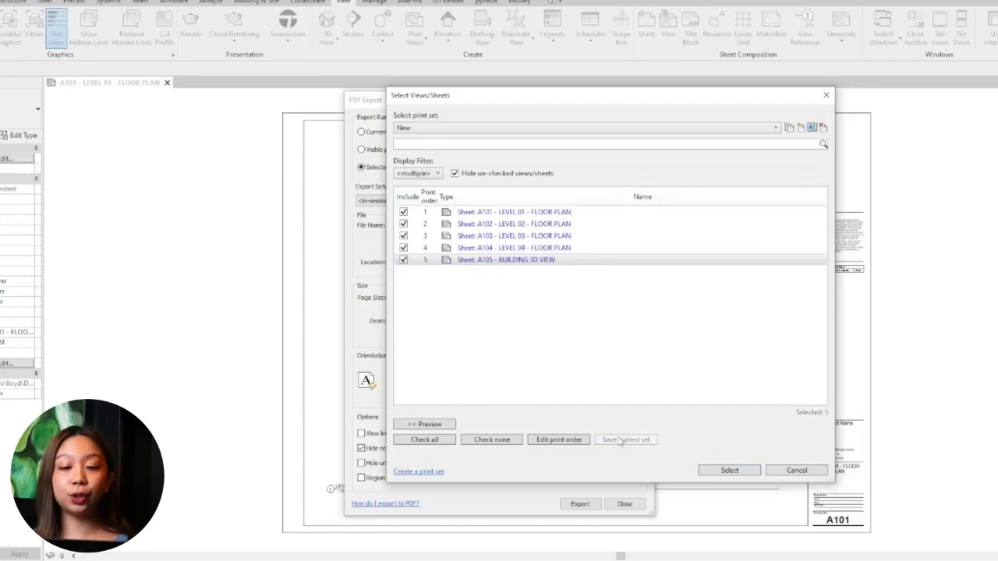
click(728, 470)
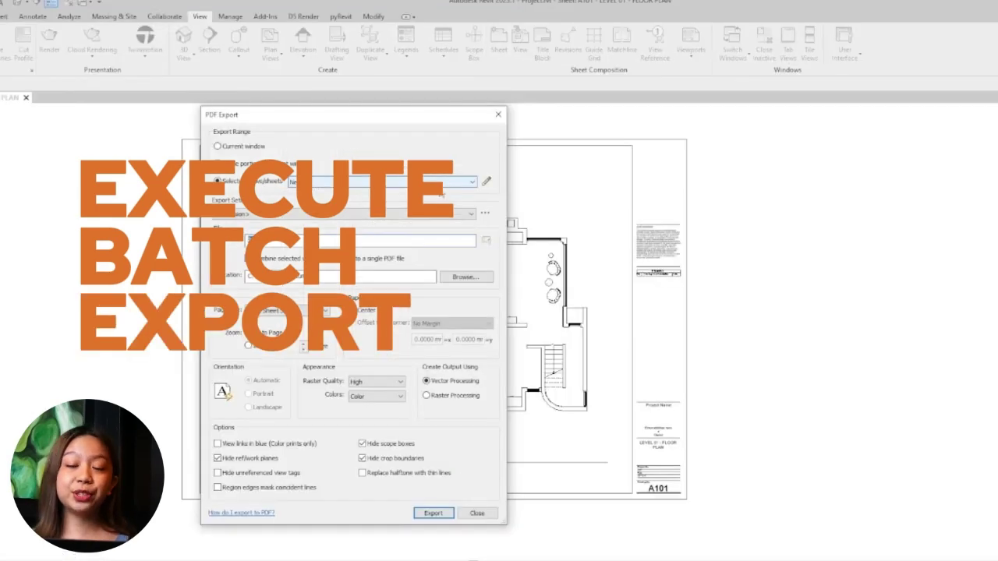
Review the sheets in the New set and the available print sets, reopening the PDF export to do so
click(485, 181)
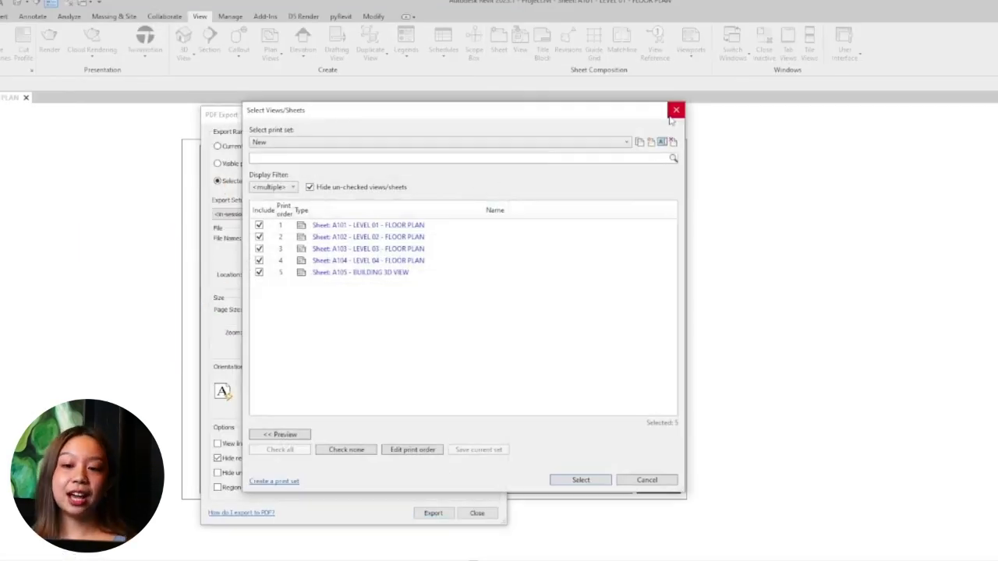
click(608, 148)
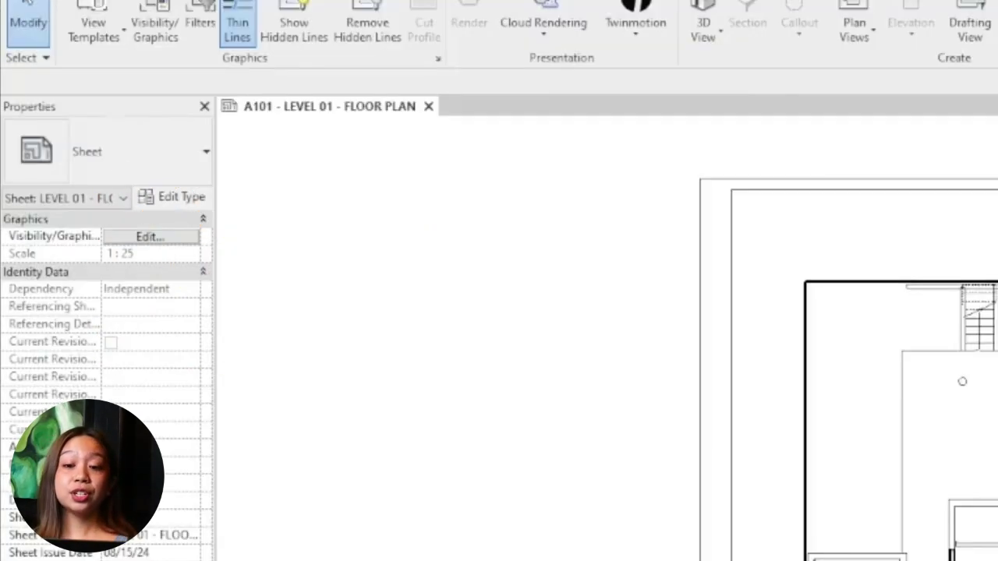
click(24, 2)
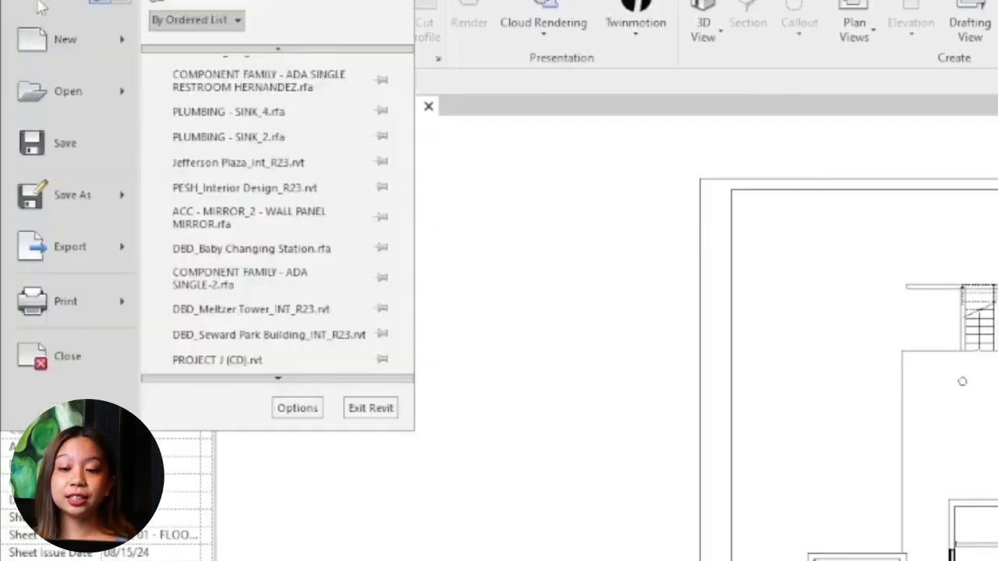
mouse_move(59, 244)
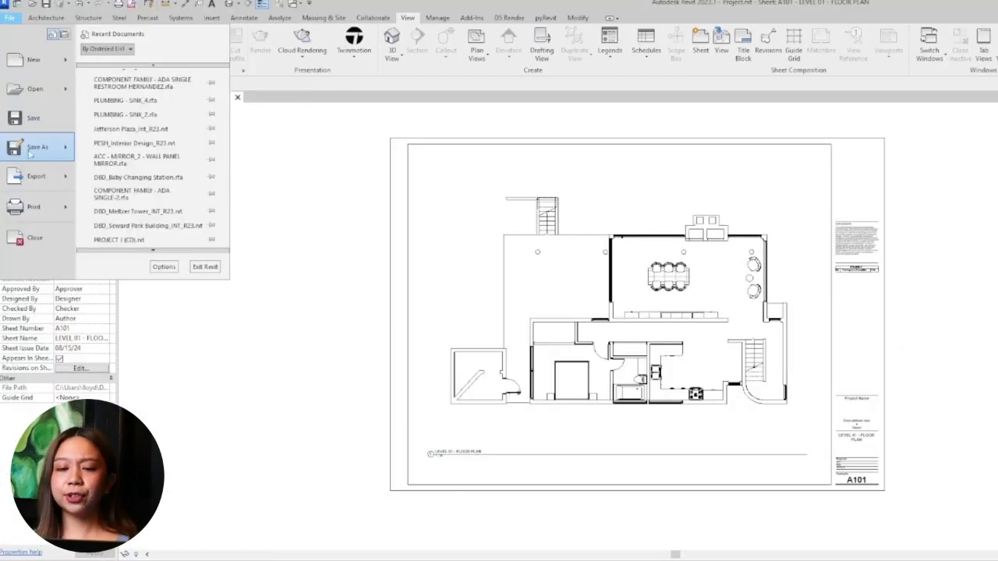
mouse_move(68, 175)
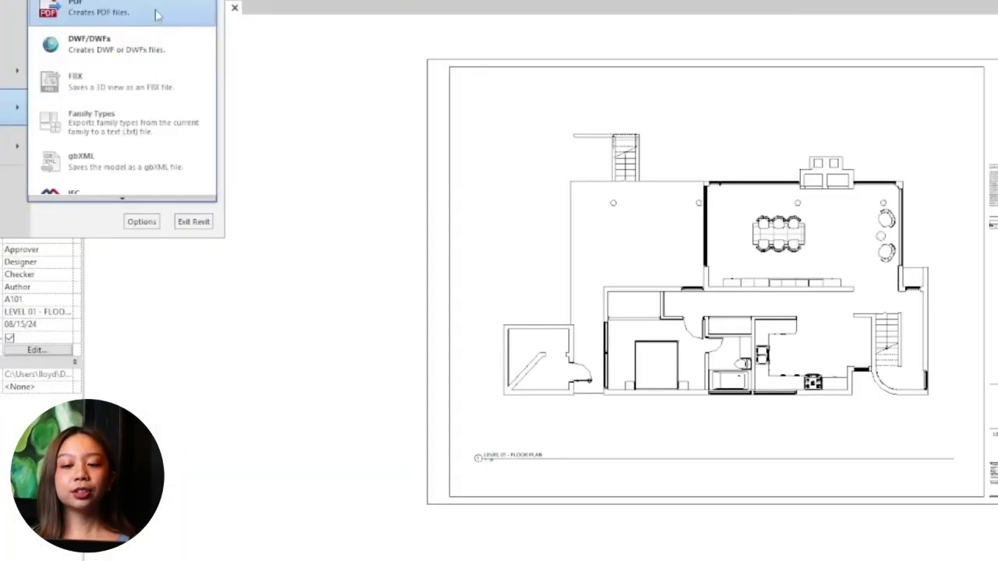
click(175, 103)
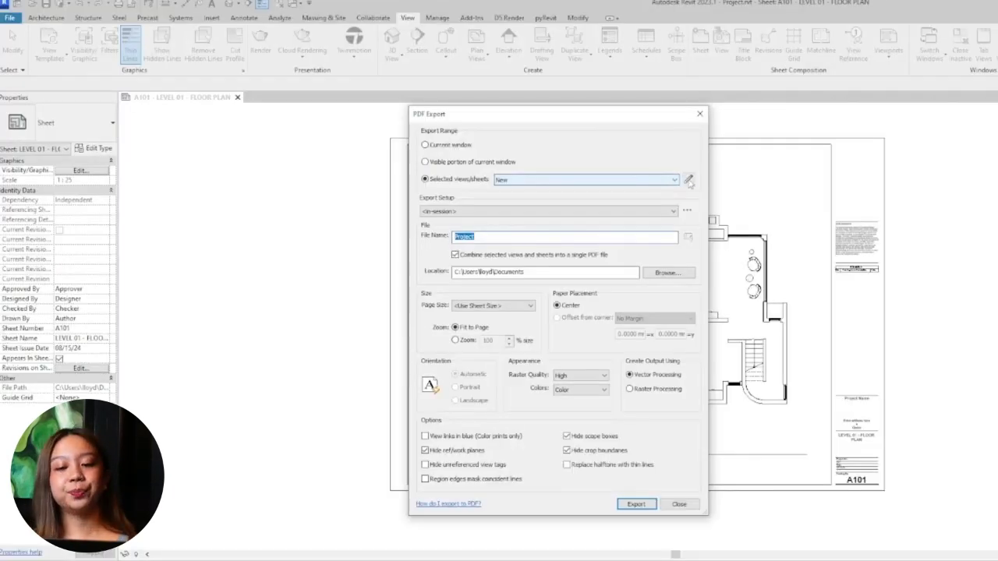
click(802, 111)
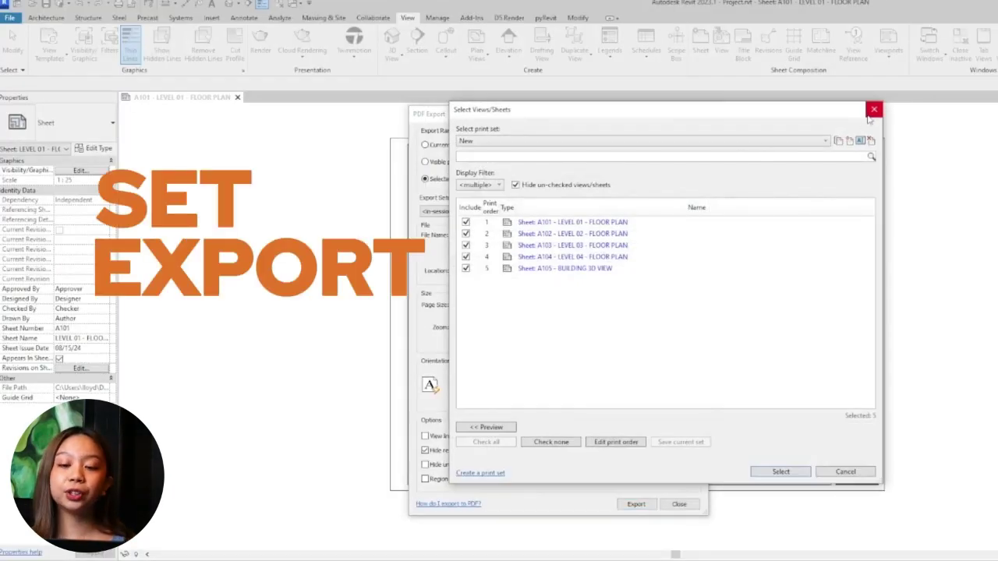
click(805, 142)
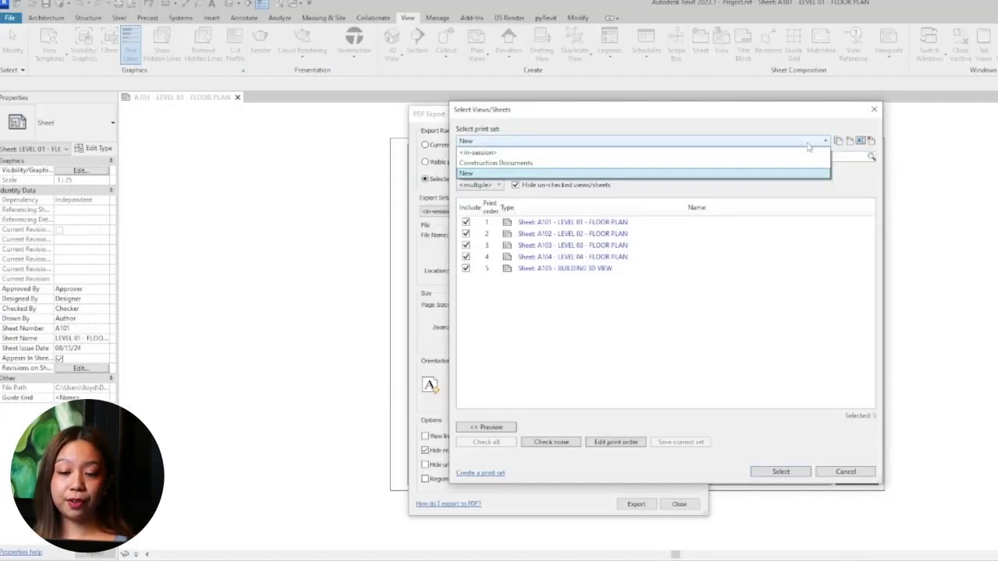
click(904, 102)
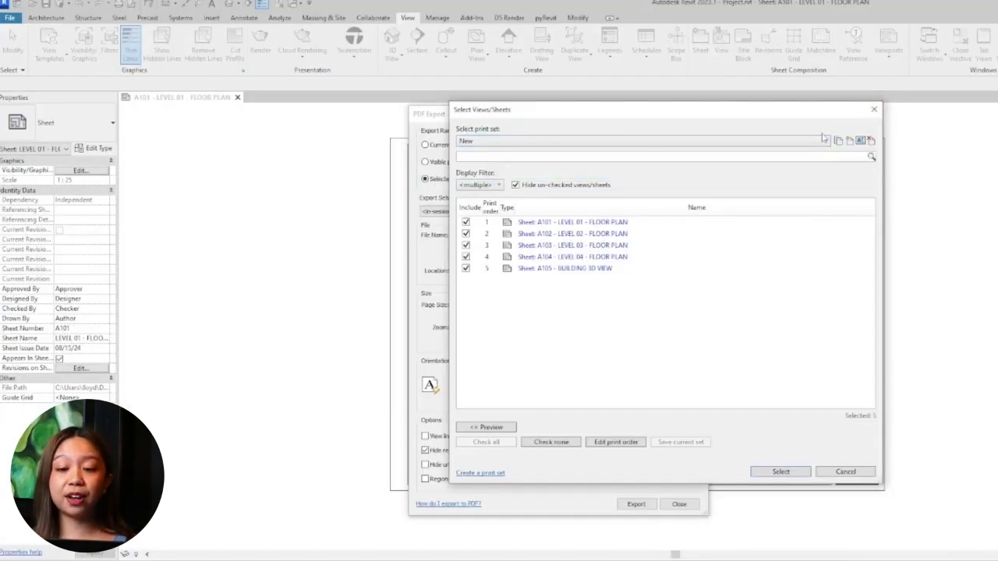
click(873, 110)
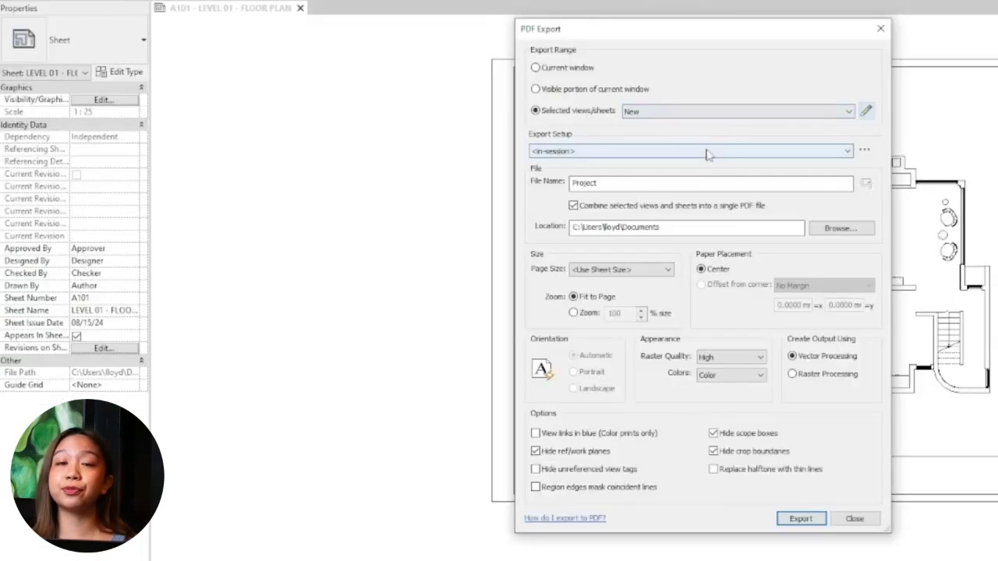
Name the exported PDF New Construction Documents and keep the Documents folder as its location
double_click(704, 182)
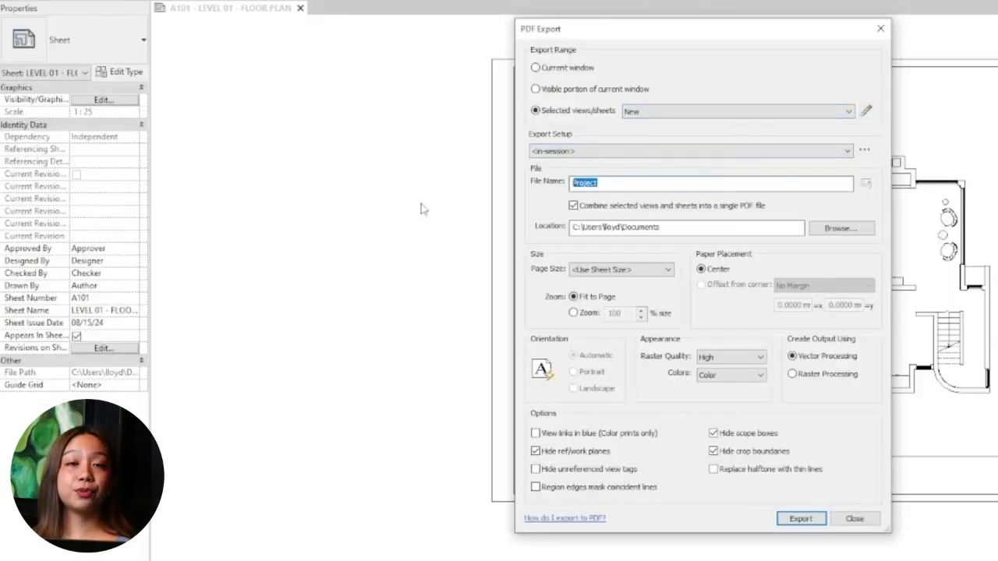
text(New Constru)
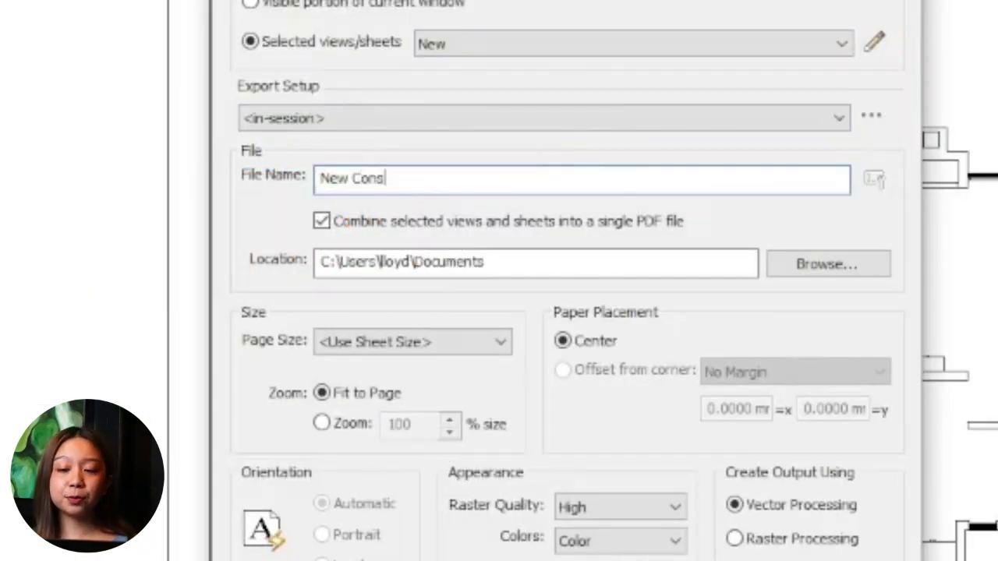
text(ction Documents)
click(408, 120)
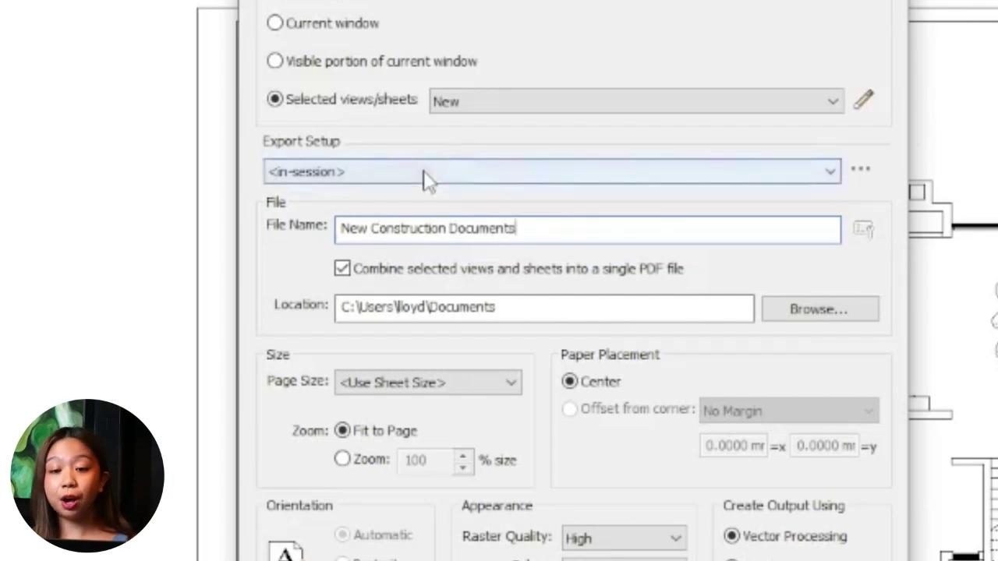
click(427, 194)
Keep the PDF page size at Use Sheet Size and the raster quality at High
click(428, 382)
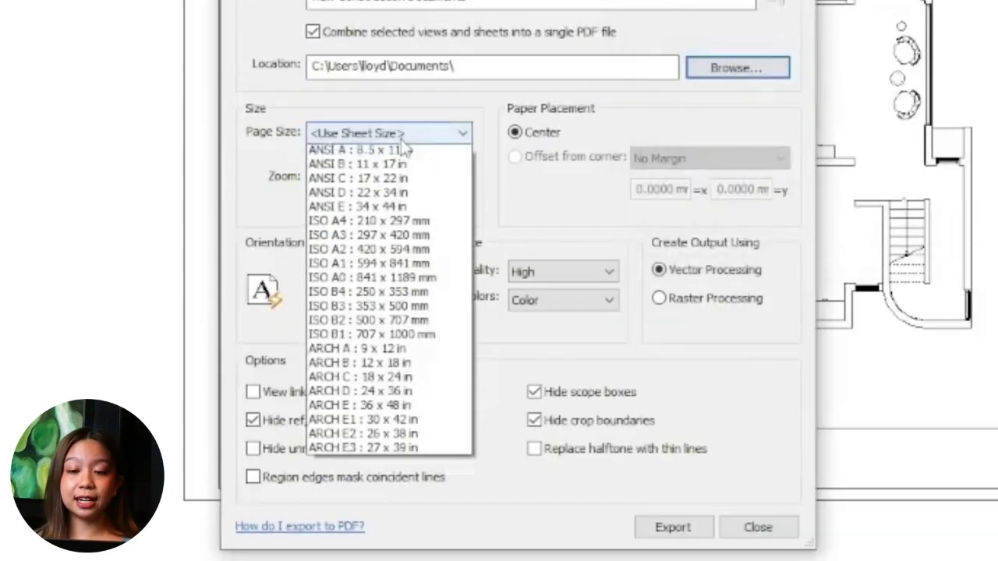
click(549, 271)
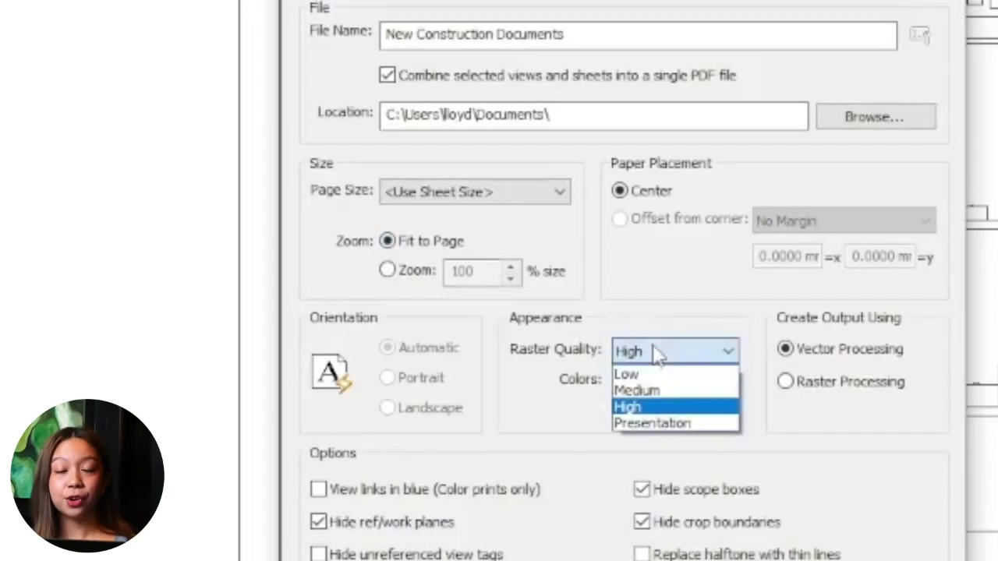
click(638, 406)
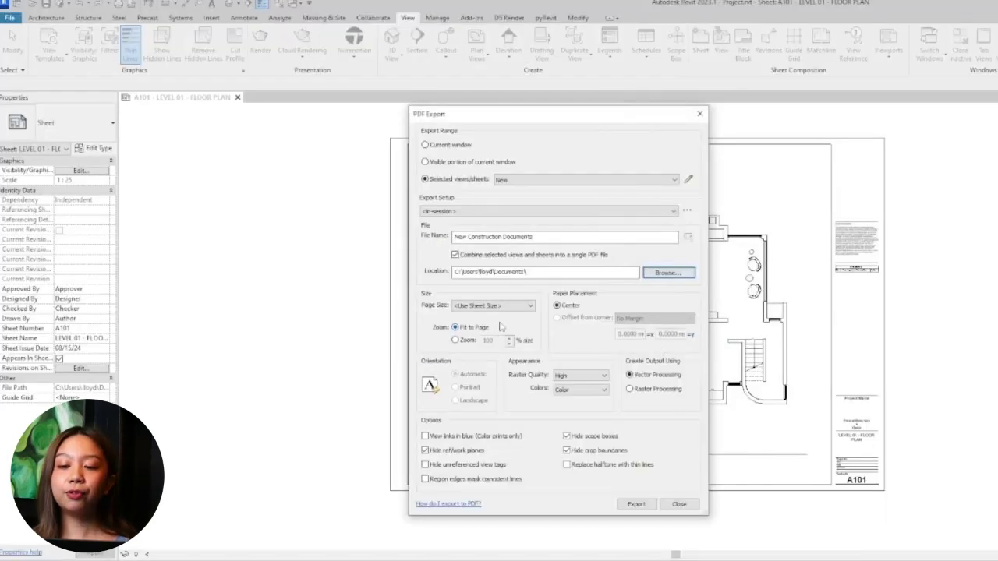
click(499, 306)
click(493, 312)
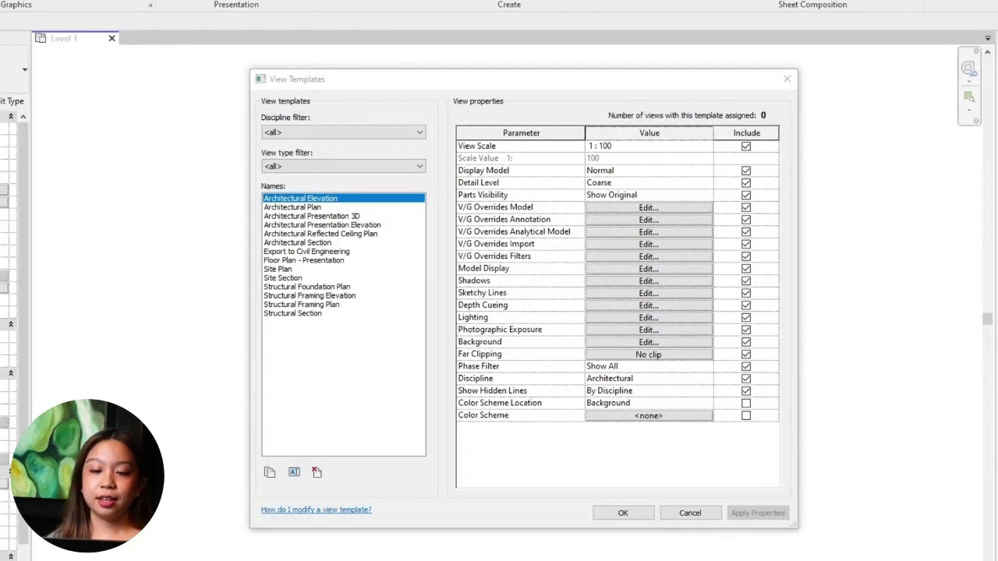
Look through the view templates from Architectural Plan to Site Plan and compare their view properties
click(333, 207)
click(329, 216)
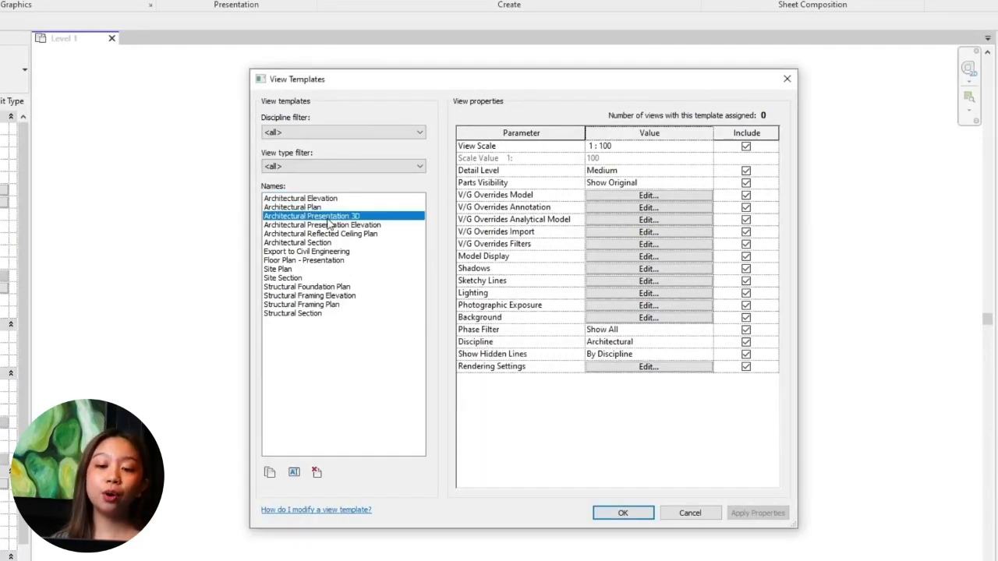
click(328, 224)
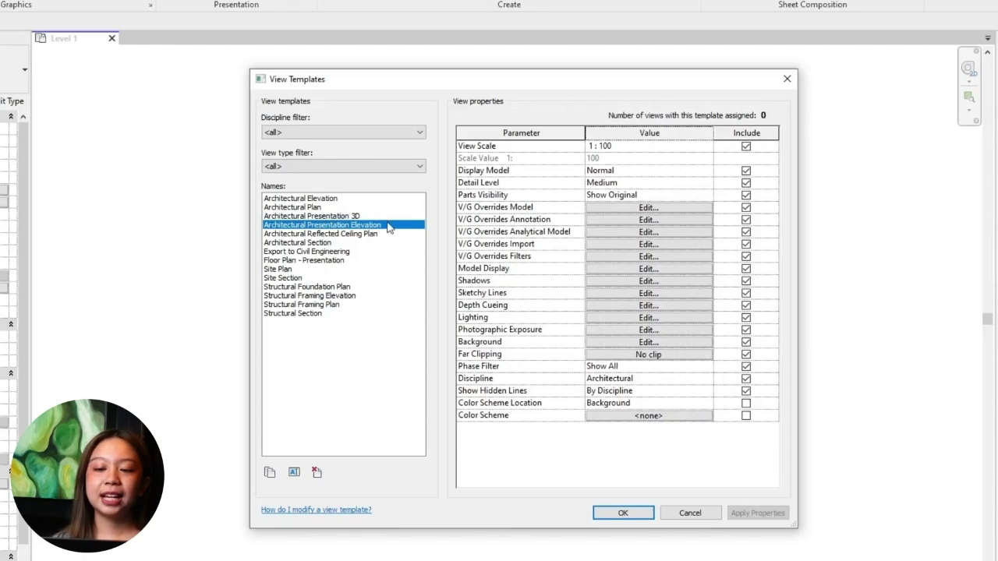
key(Down)
key(Down)
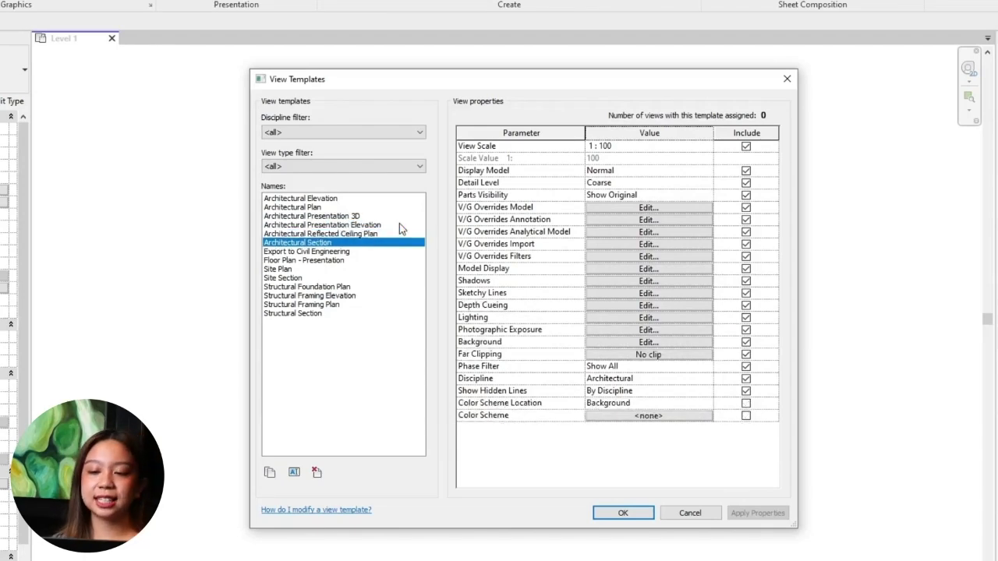
key(Down)
key(Down)
key(Down)
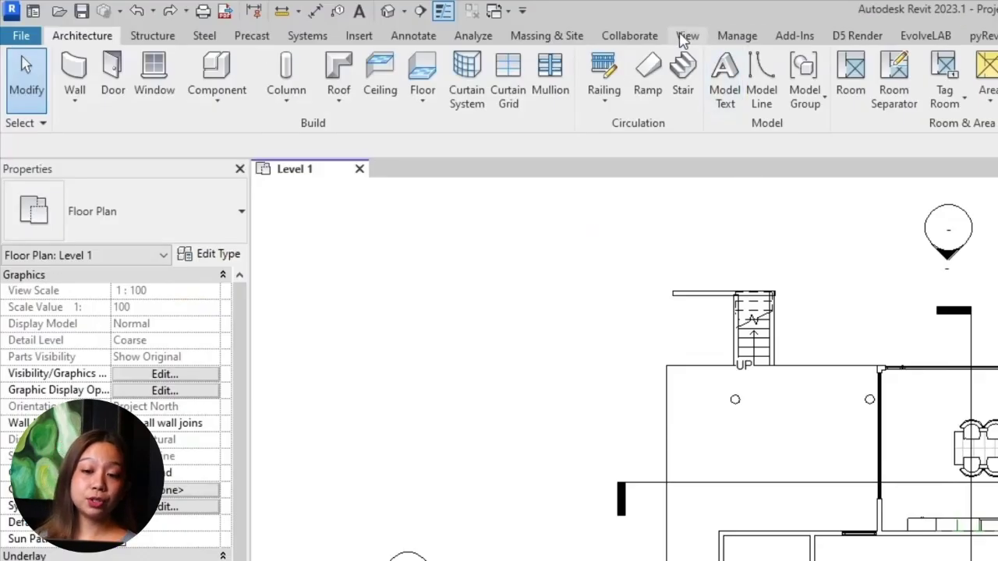
Create a view template named Floor Plan - Presentation from the current Level 1 view
click(388, 19)
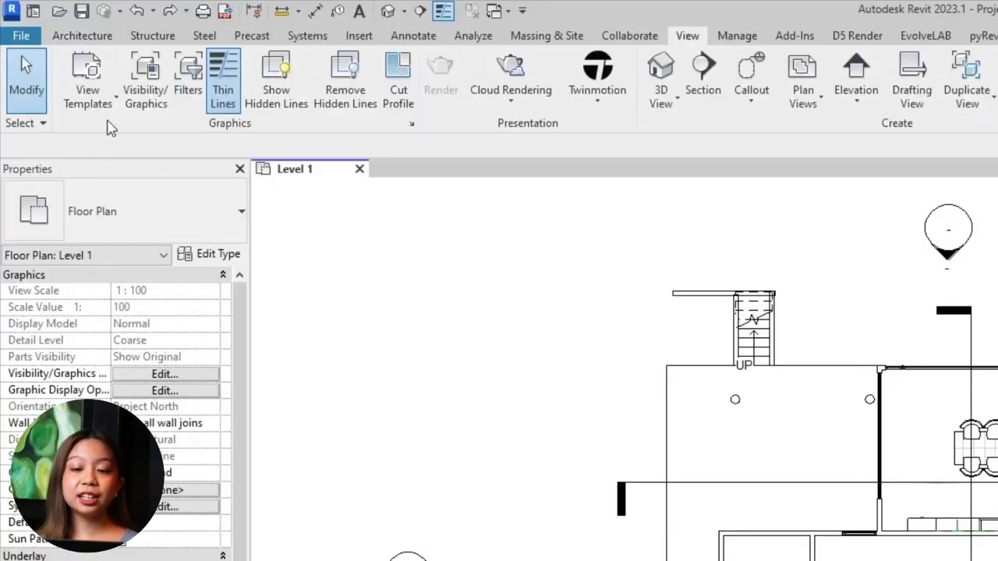
click(86, 100)
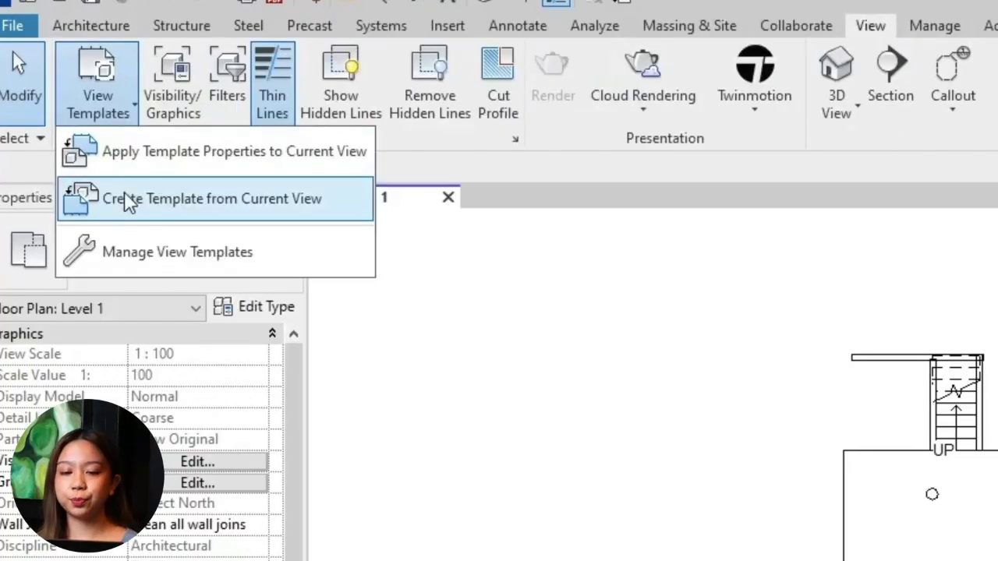
click(128, 201)
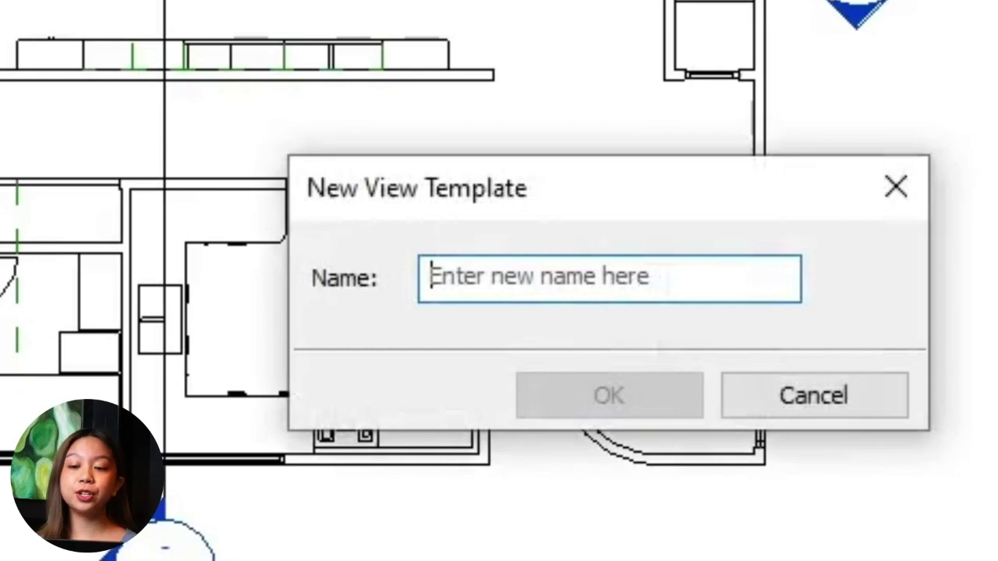
text(F)
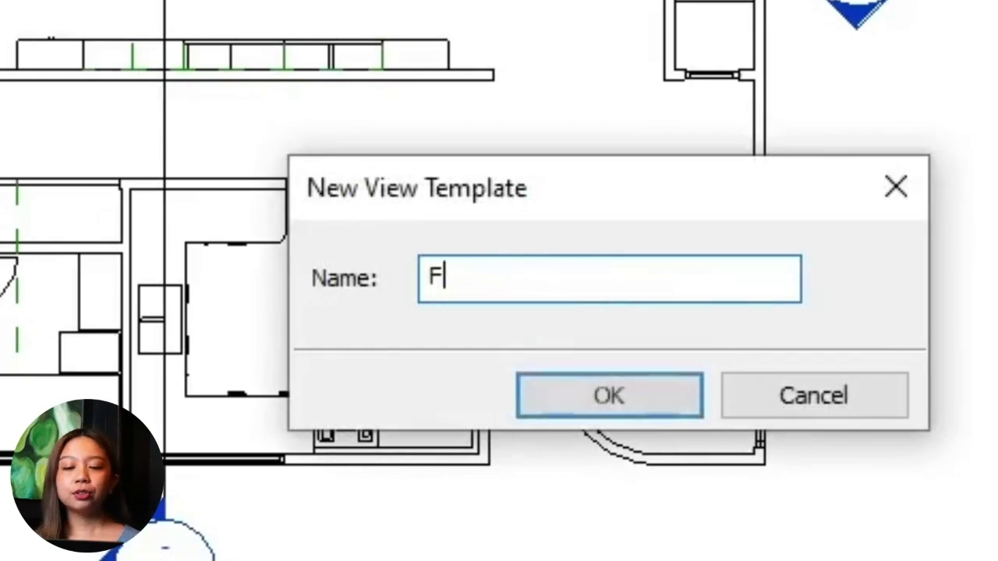
text(loor Pla)
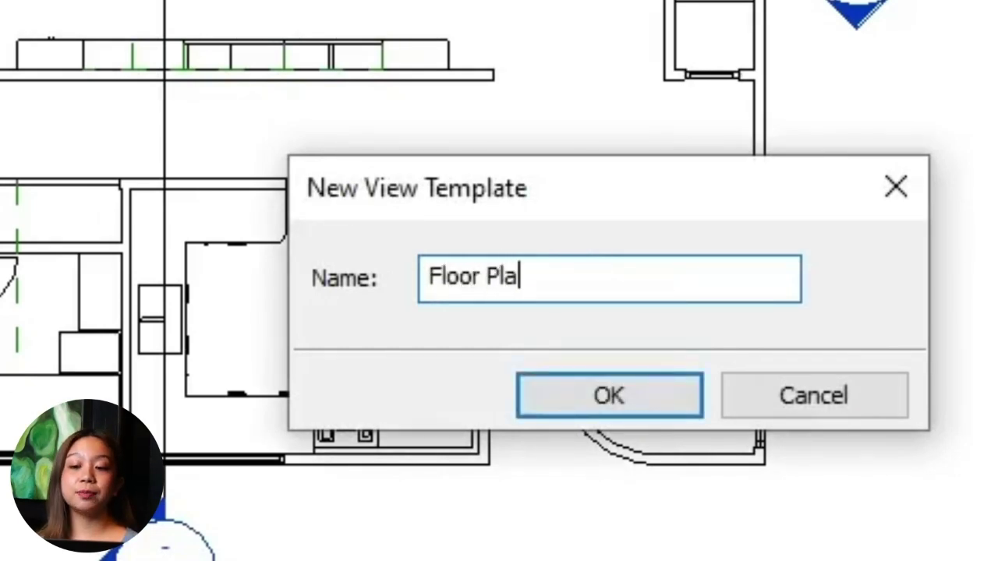
text(n - Prese)
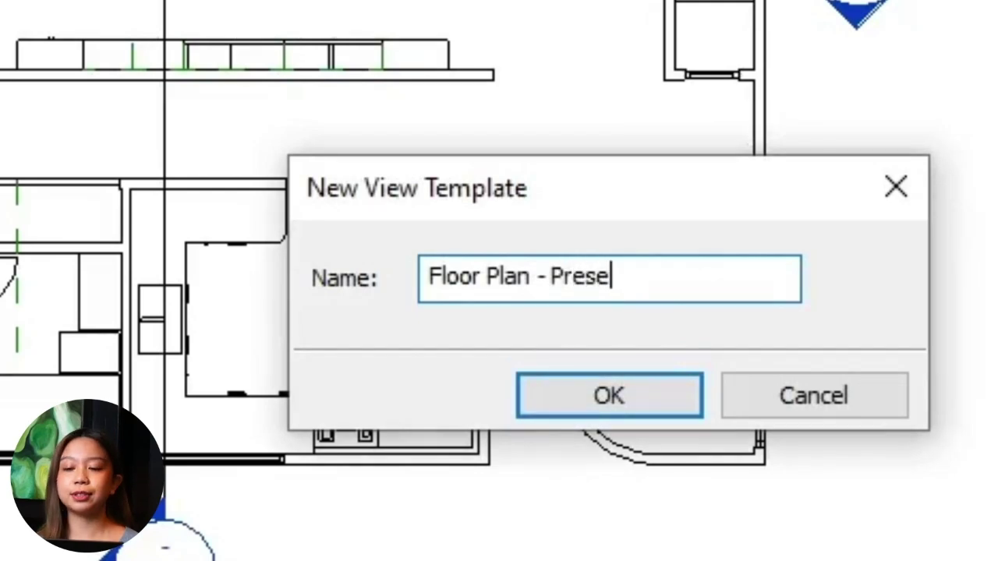
text(ntation)
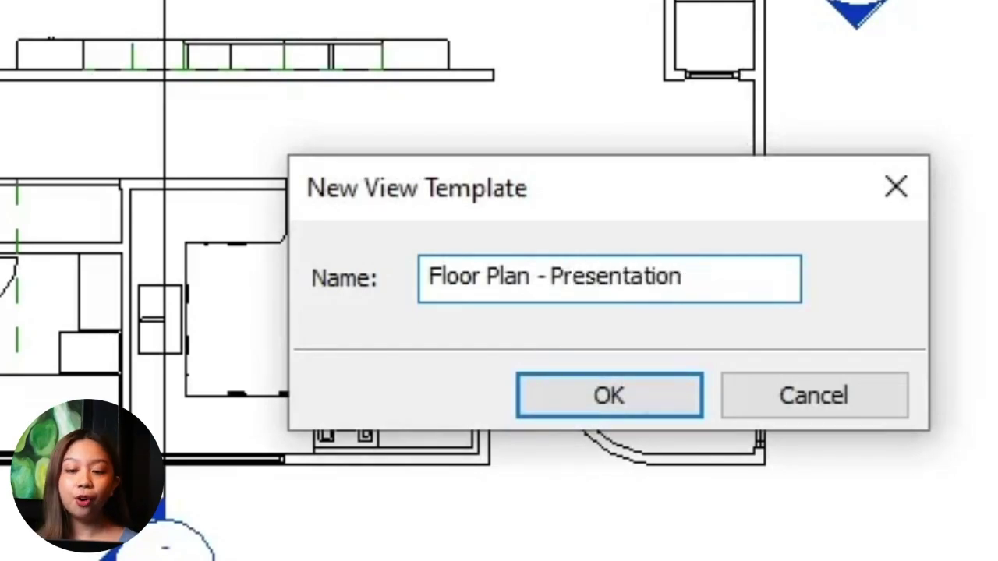
click(651, 407)
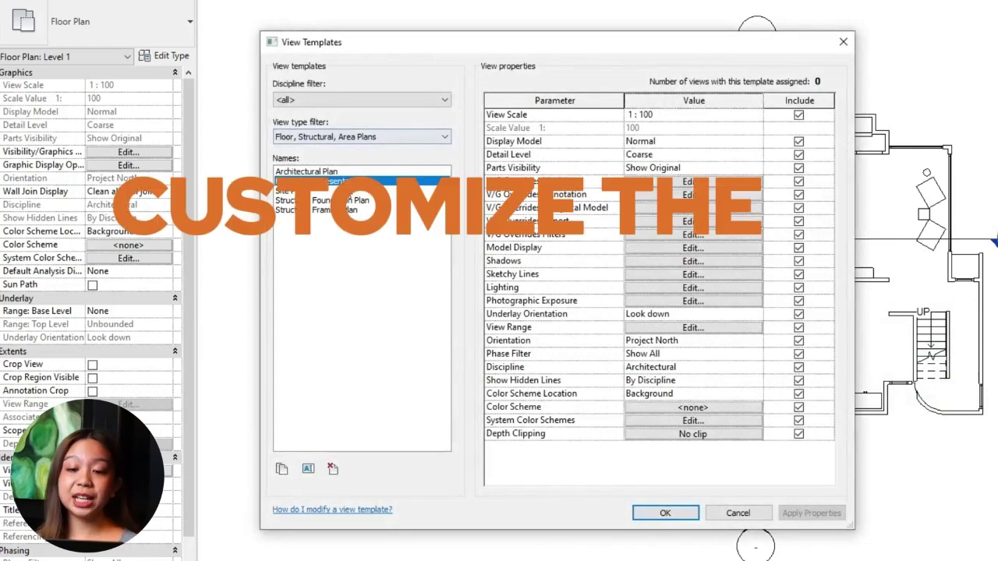
Hide the Furniture category in the model graphic overrides of the Floor Plan - Presentation template and save the template
click(662, 181)
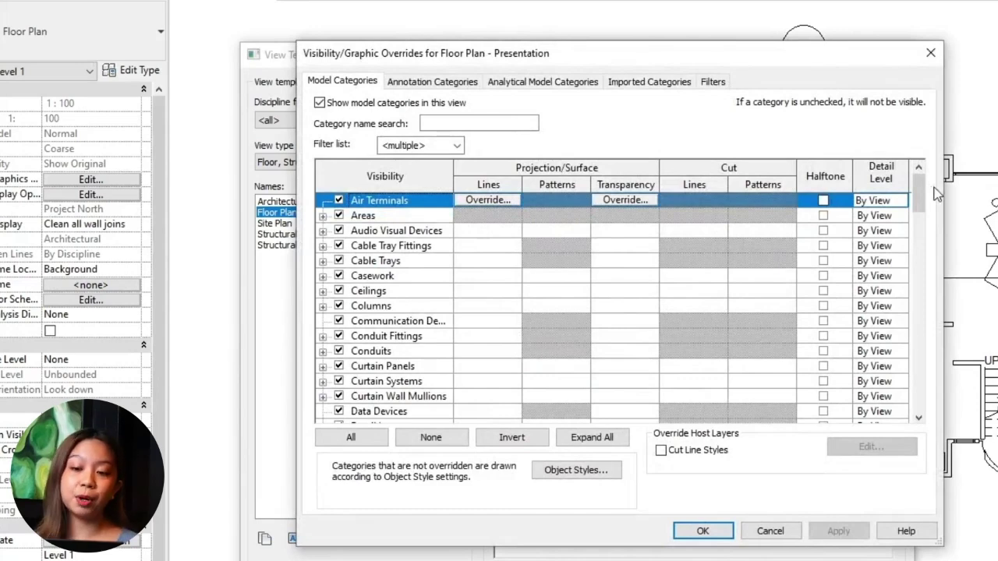
drag(920, 195, 916, 249)
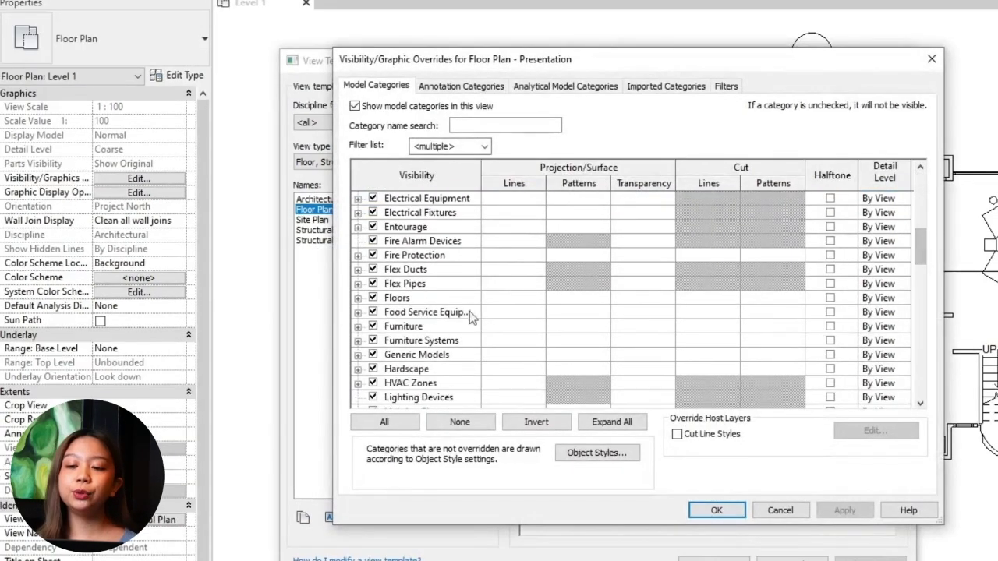
click(372, 326)
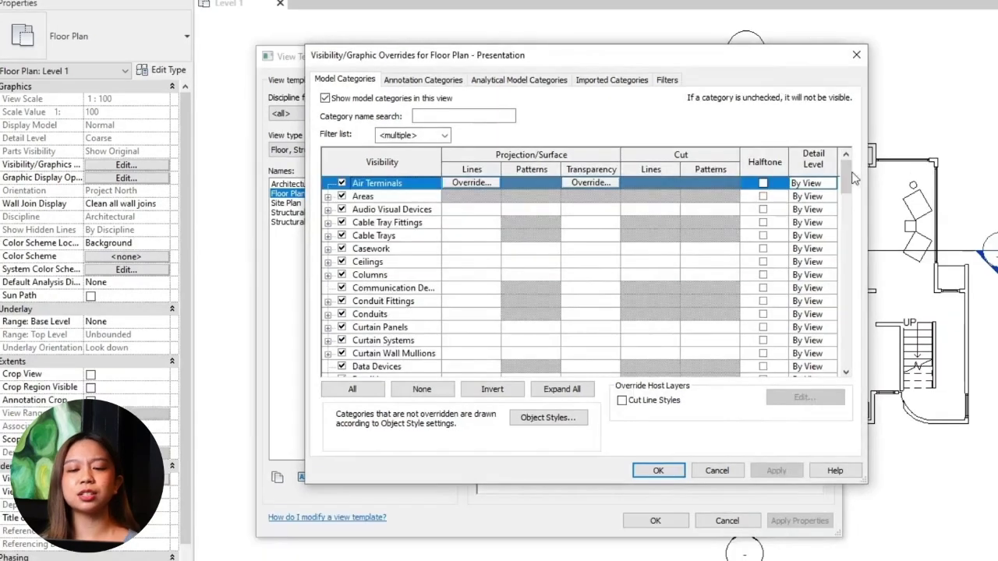
drag(845, 178, 845, 227)
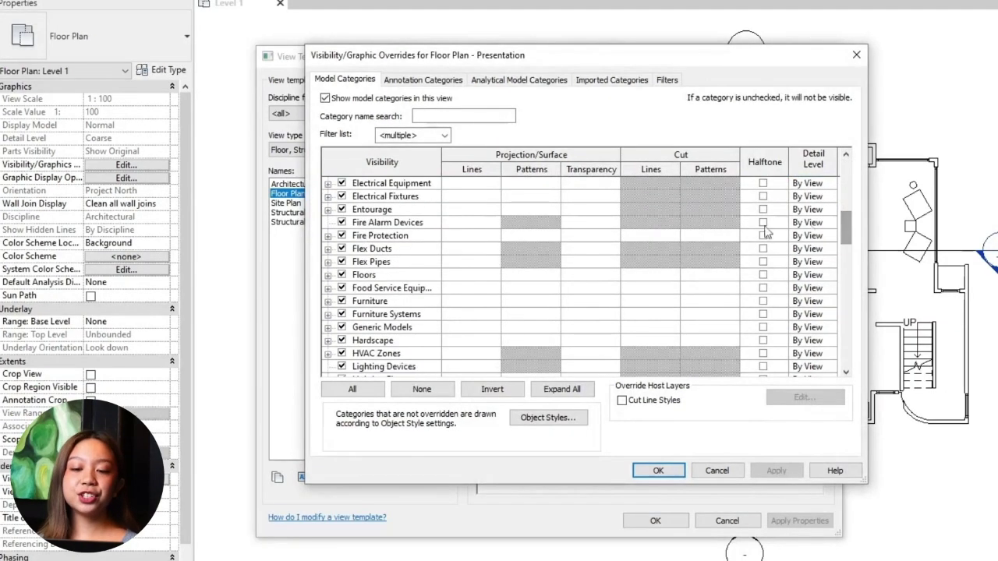
click(341, 300)
click(657, 470)
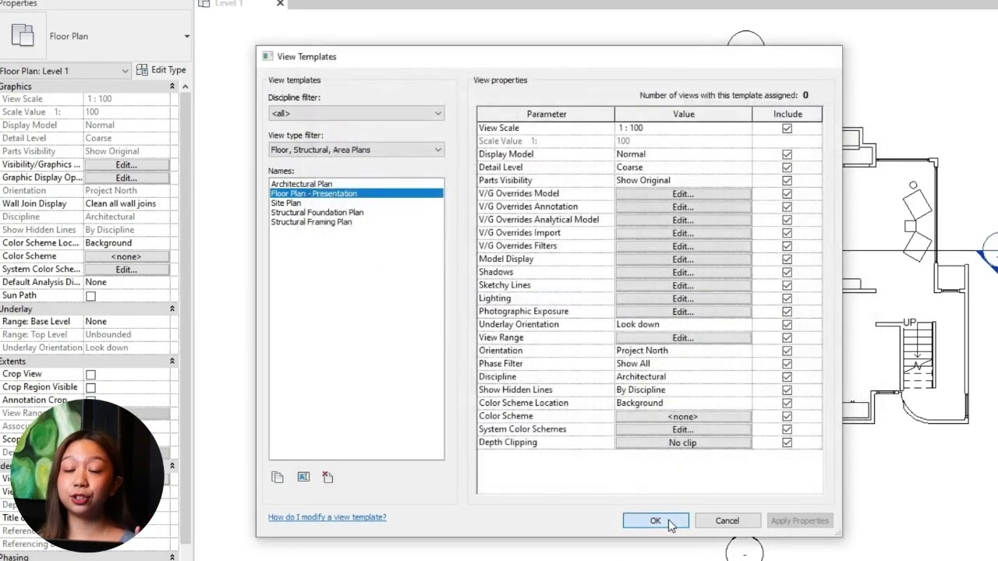
click(669, 520)
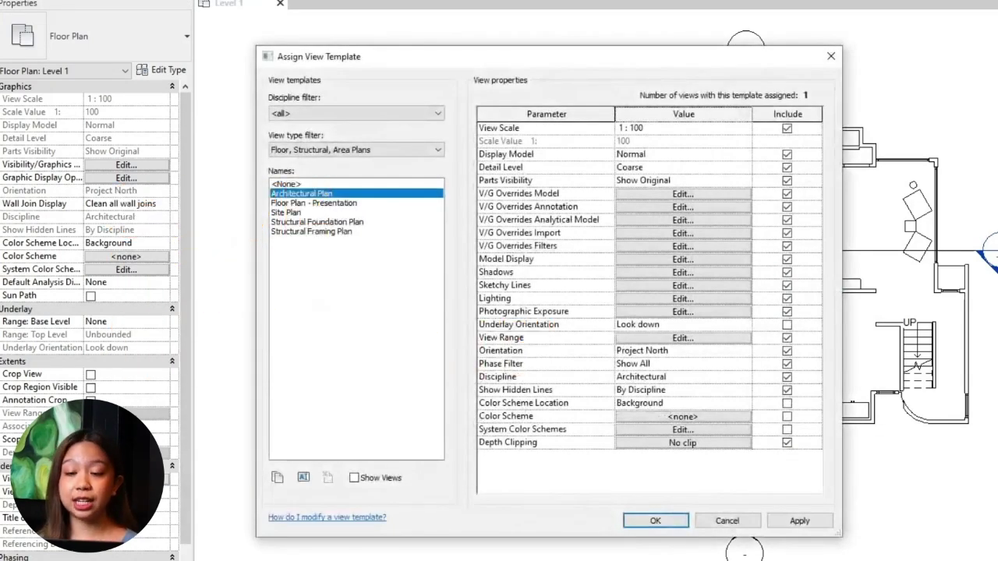
Assign the Floor Plan - Presentation template to the Level 1 floor plan
click(345, 204)
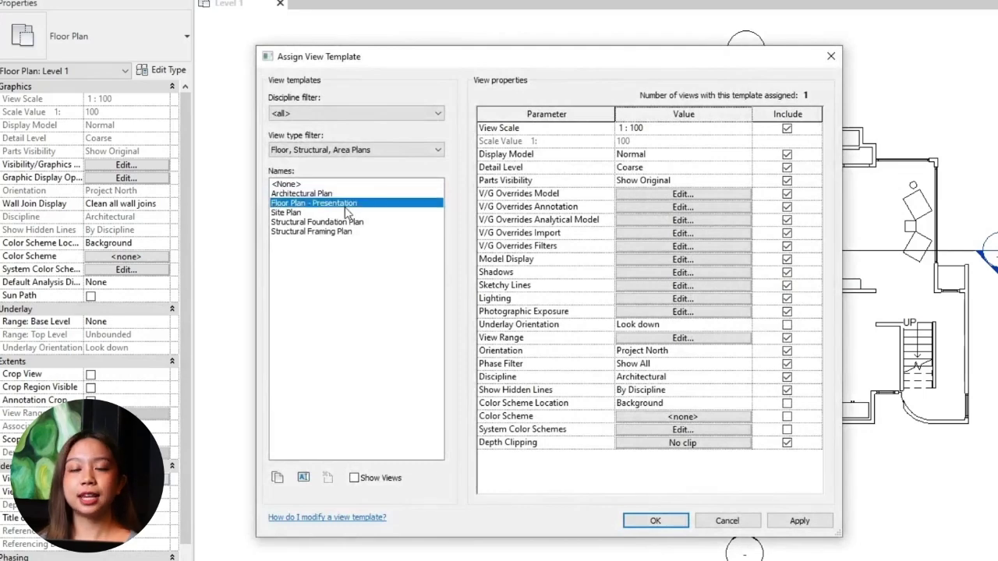
click(649, 521)
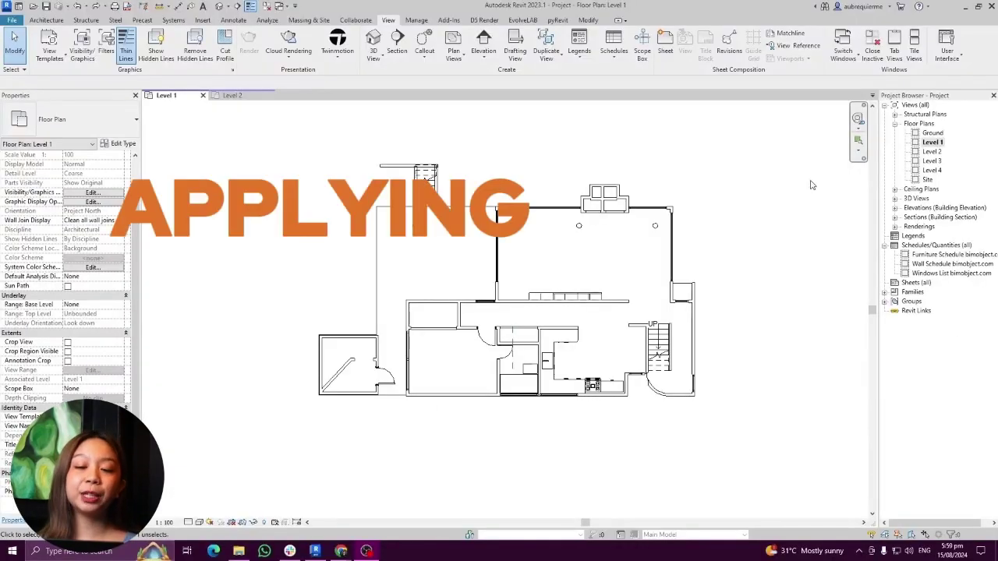
Open the Level 2 floor plan and apply the Floor Plan - Presentation template properties to it
double_click(931, 155)
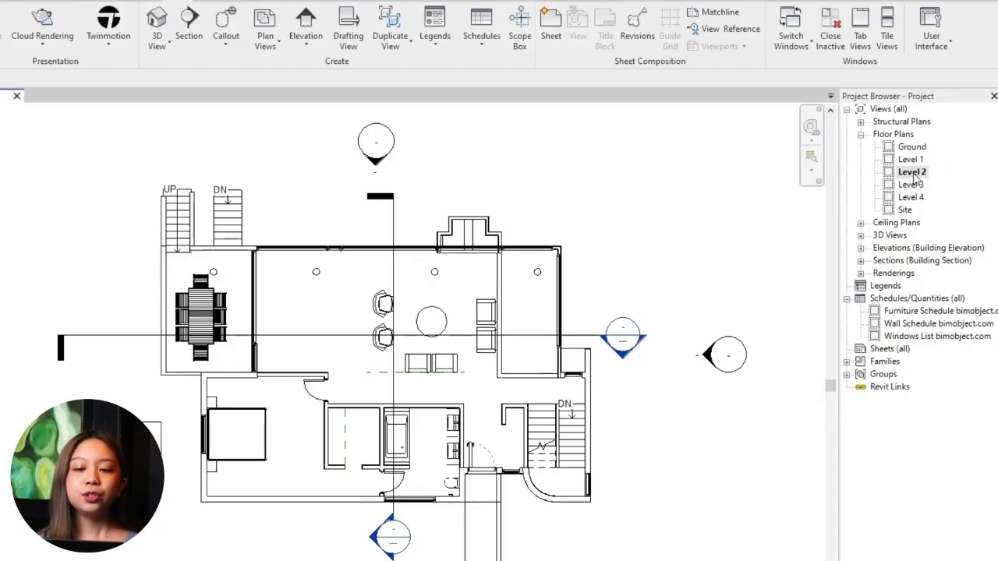
right_click(914, 173)
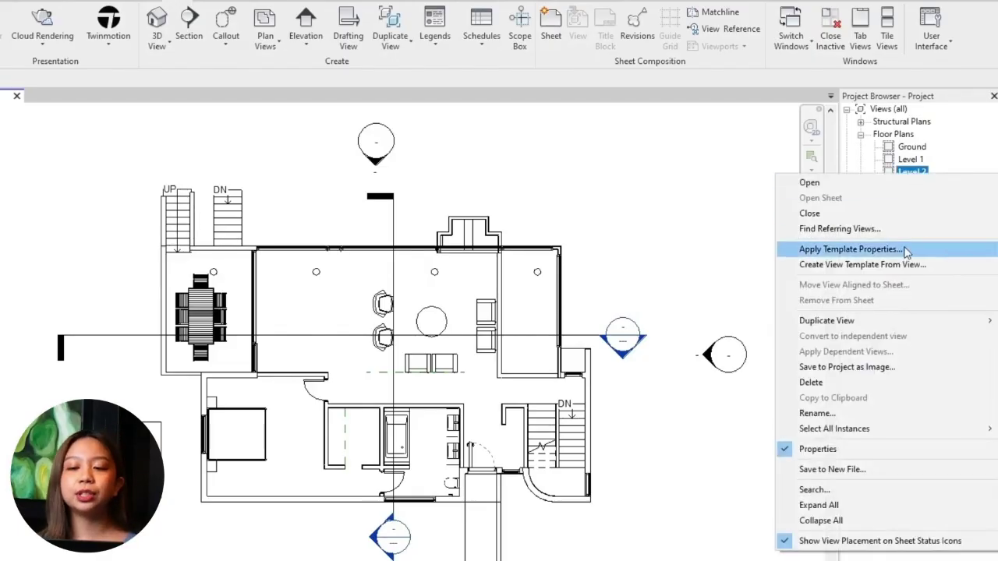
click(857, 249)
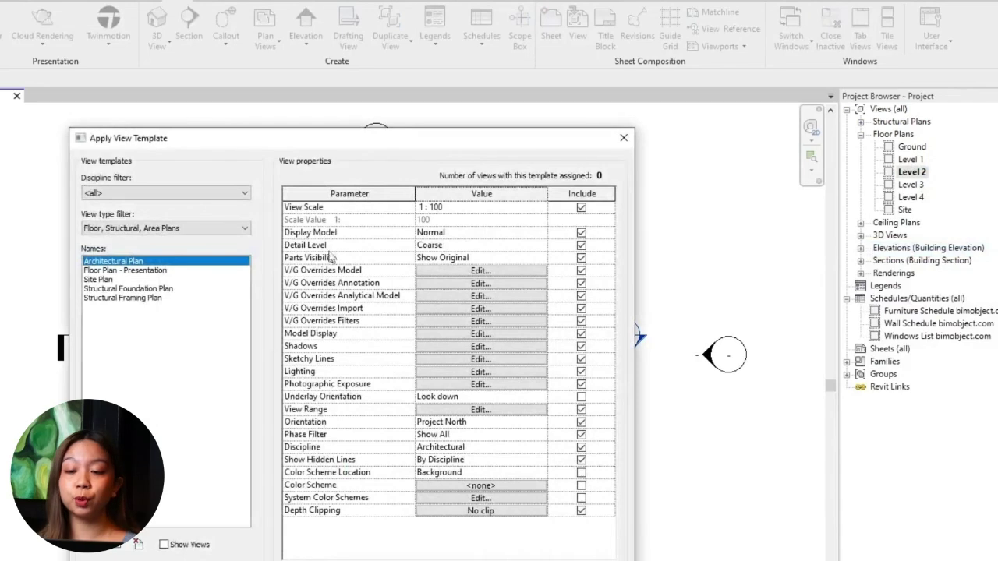
click(179, 270)
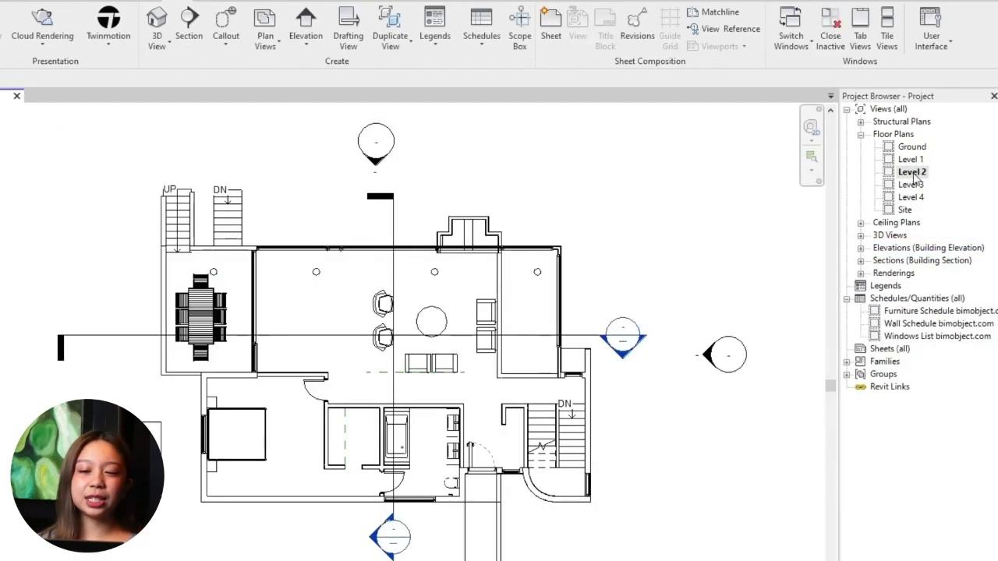
click(913, 172)
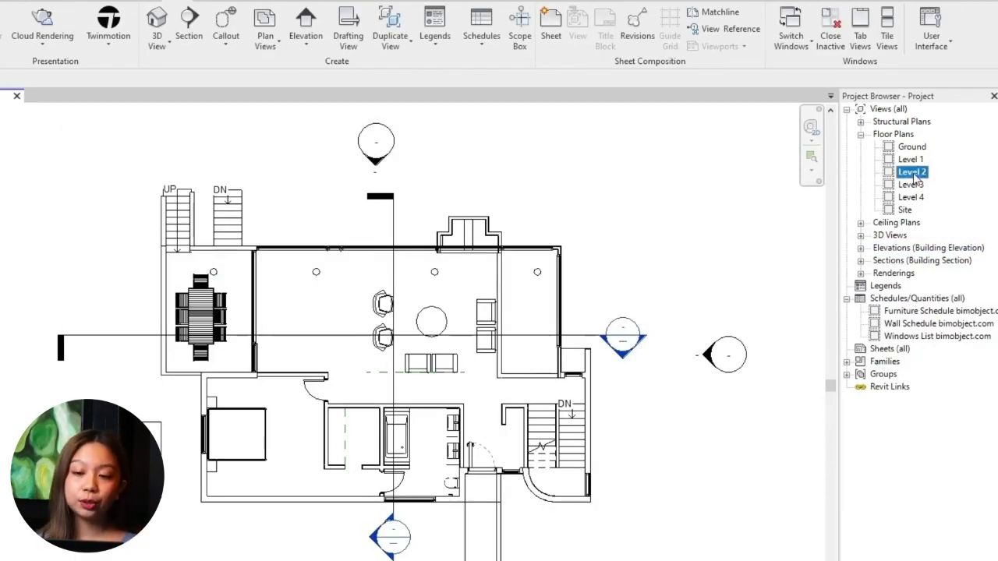
right_click(914, 172)
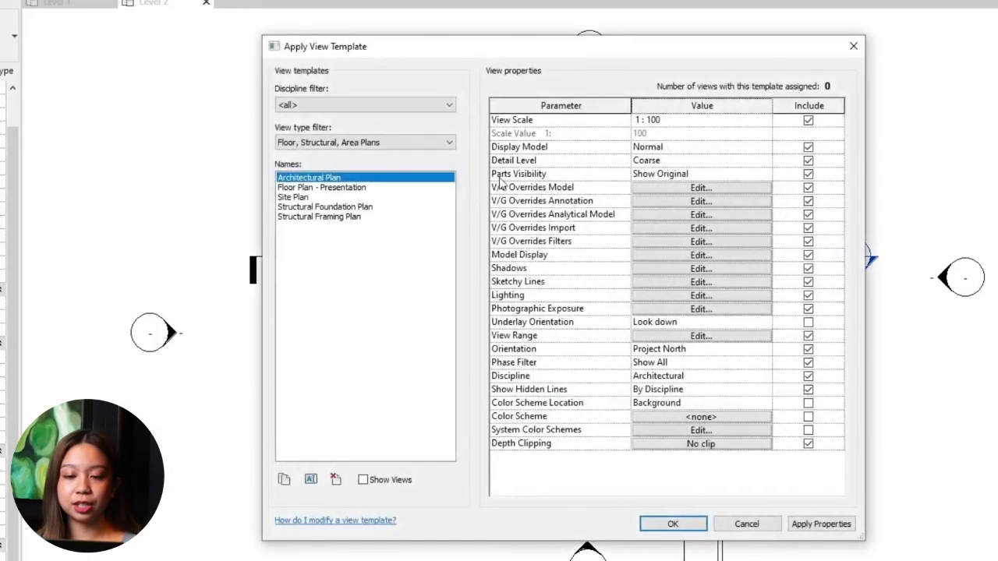
click(377, 195)
click(698, 523)
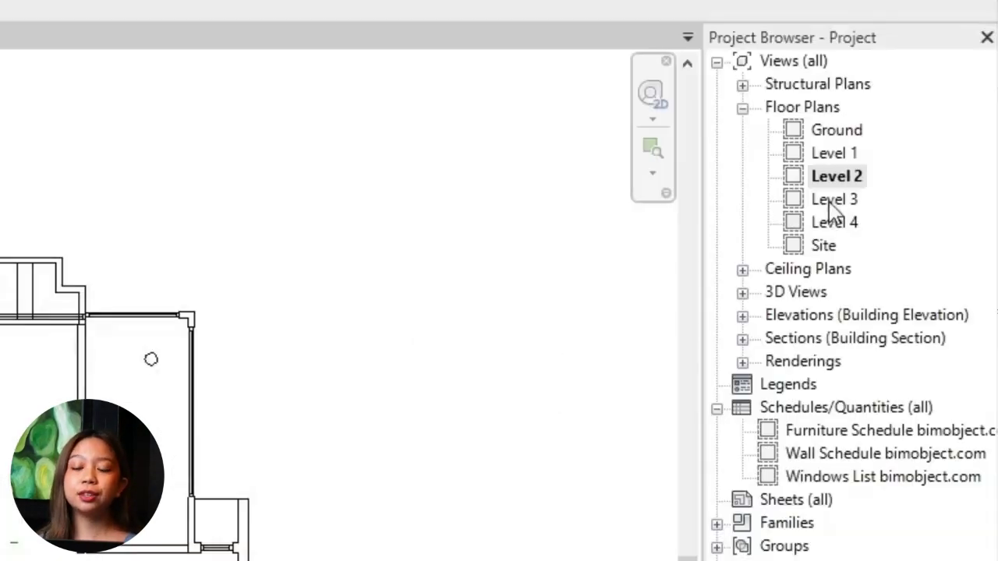
Apply the Floor Plan - Presentation template to the Level 3 and Level 4 floor plans together and open Level 4
double_click(838, 200)
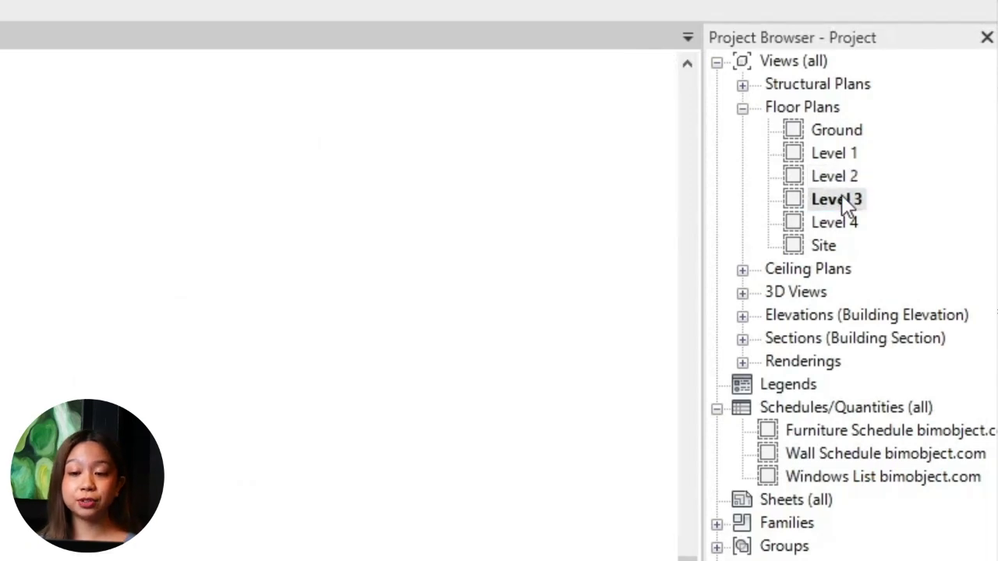
shift+click(835, 226)
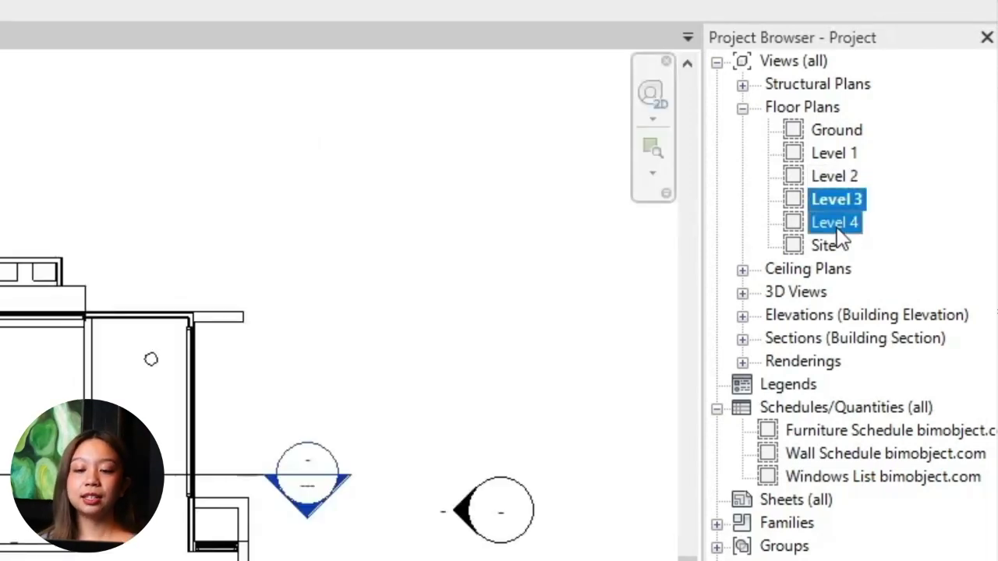
right_click(850, 221)
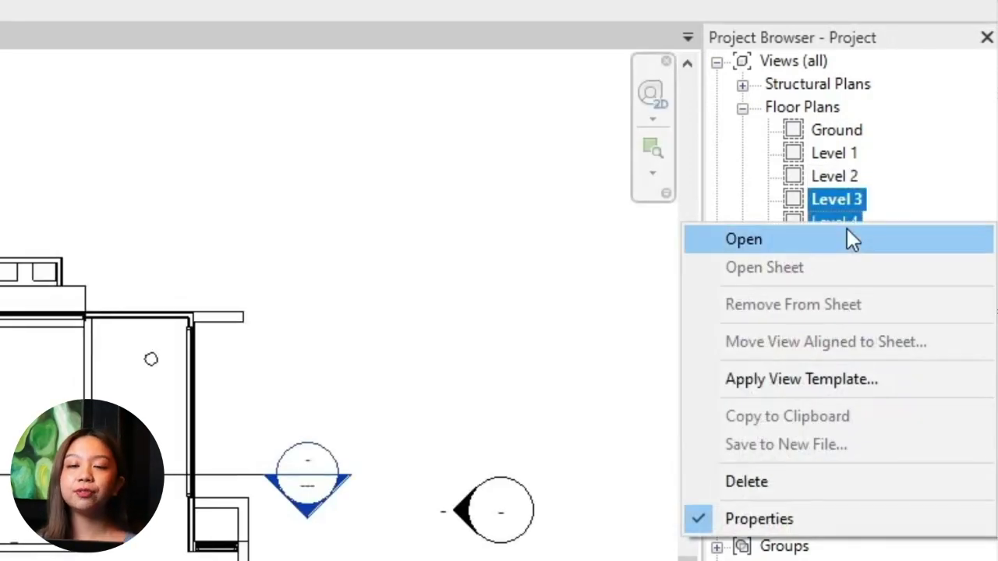
click(840, 380)
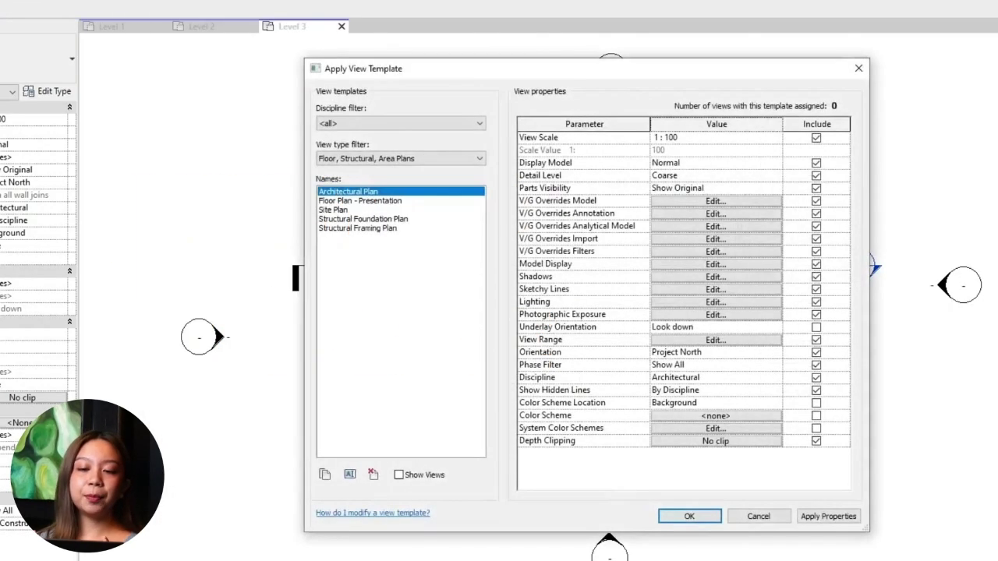
click(397, 200)
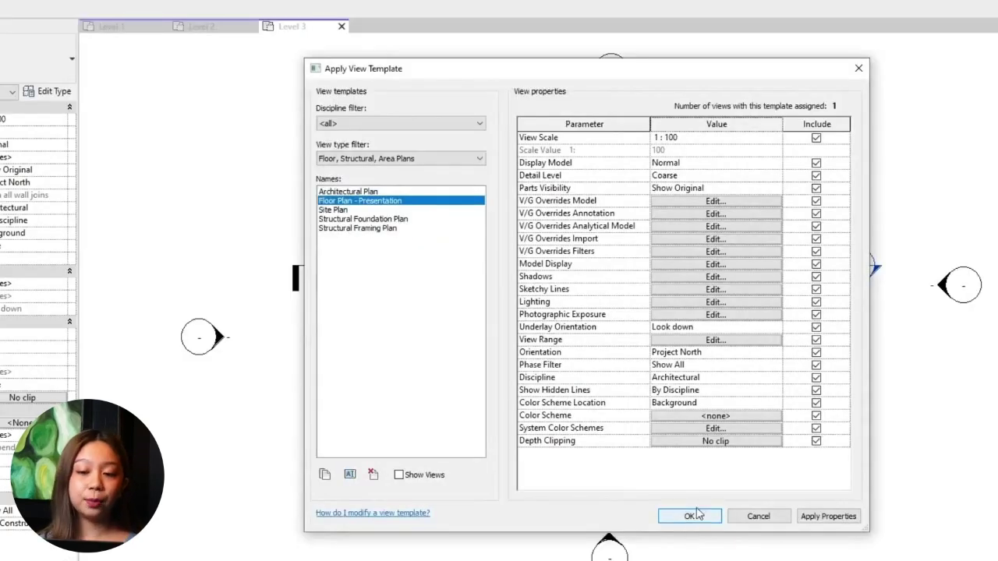
click(665, 519)
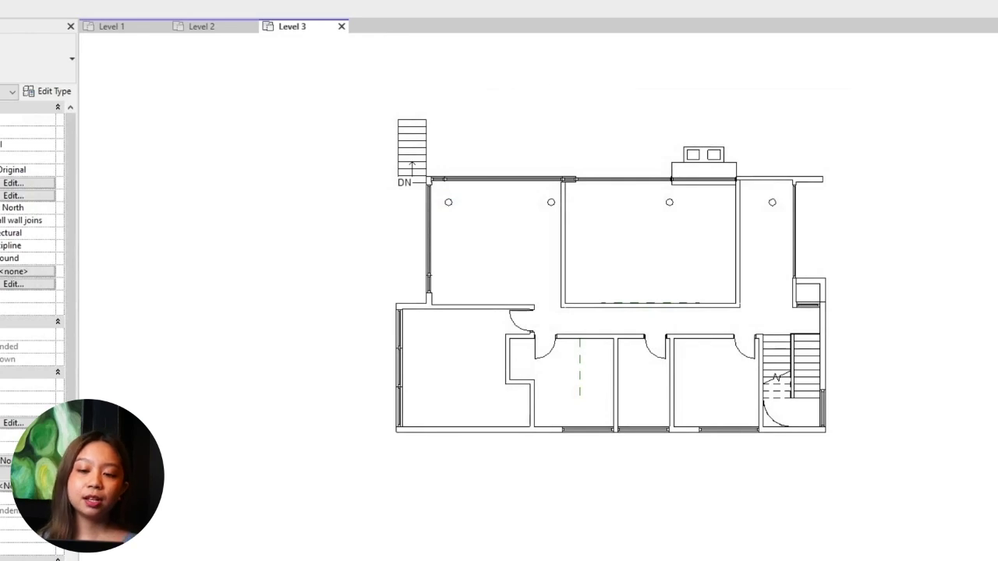
double_click(918, 166)
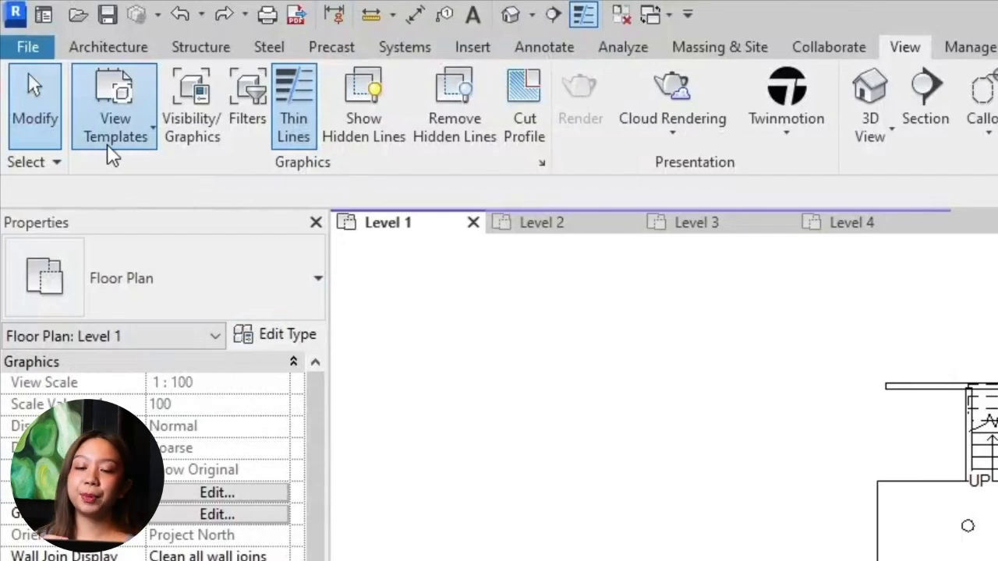
Open the view template manager and examine the View Scale options of the Architectural Plan template
click(109, 140)
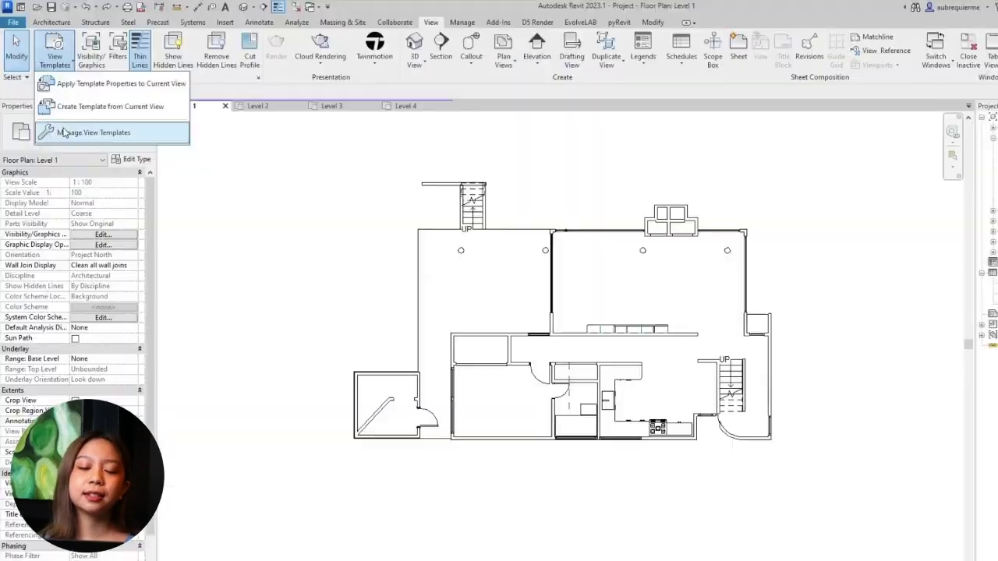
click(164, 343)
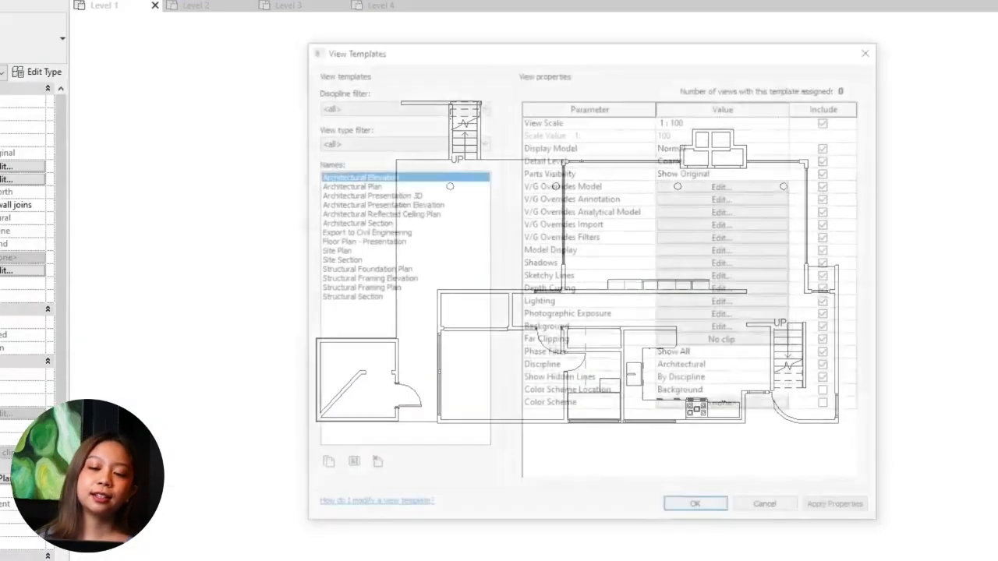
key(Down)
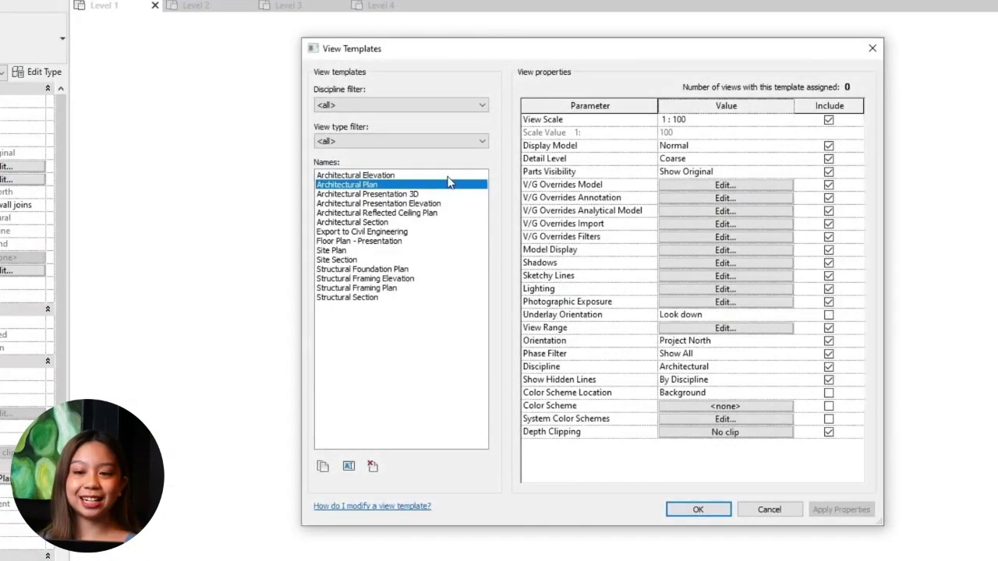
click(789, 122)
click(787, 120)
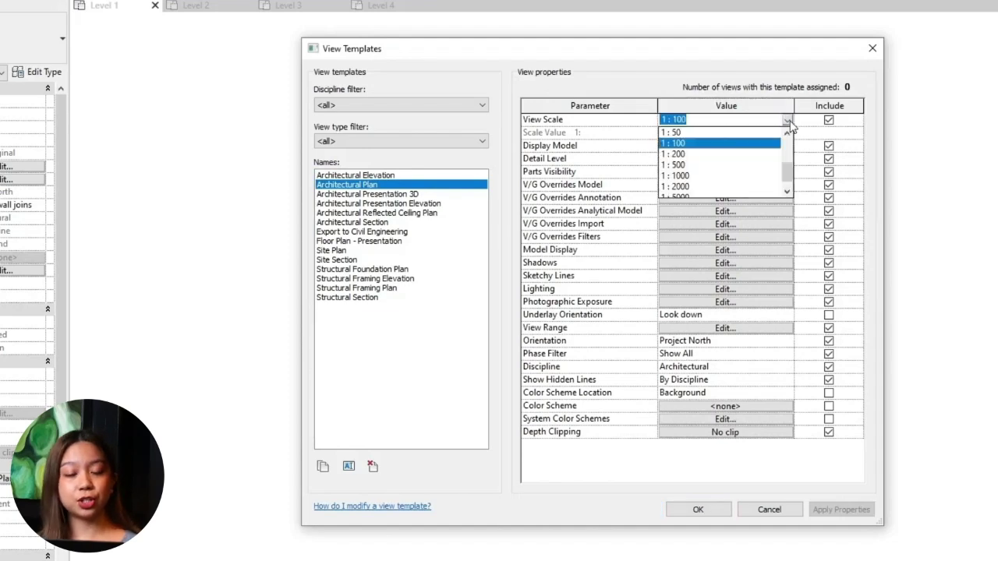
click(761, 134)
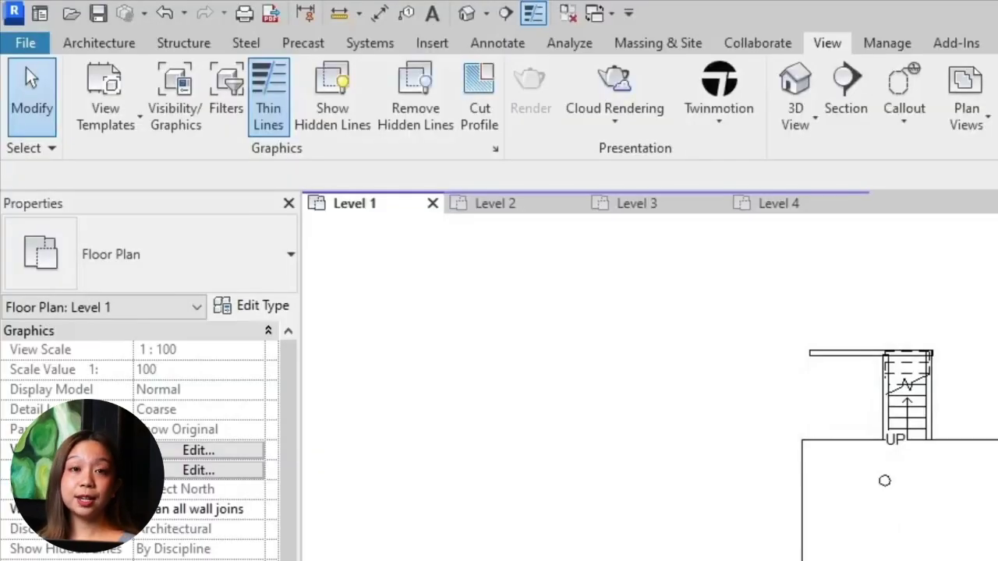
Duplicate the Floor Plan - Presentation view template and name the copy Furniture Plan
click(133, 131)
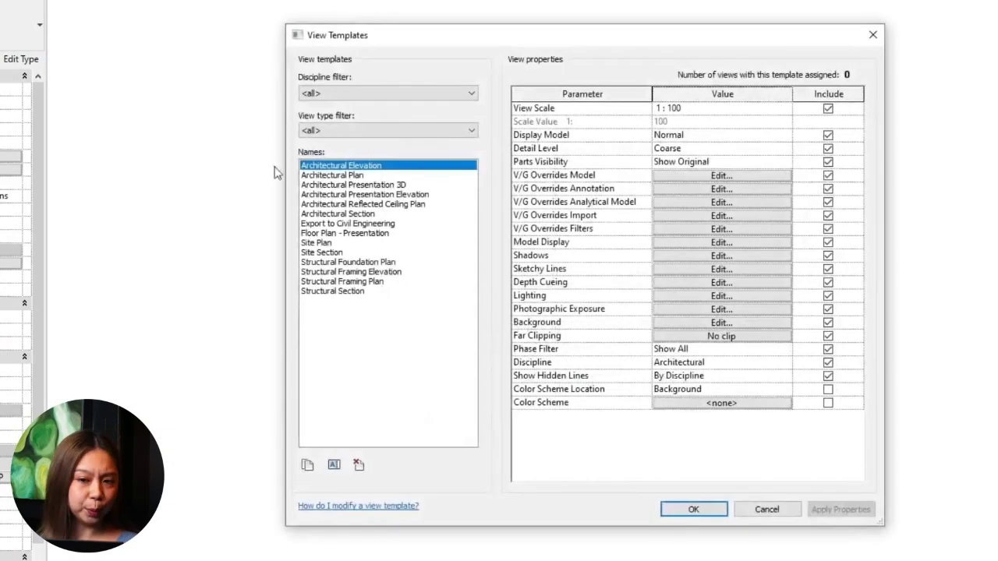
click(340, 233)
click(307, 465)
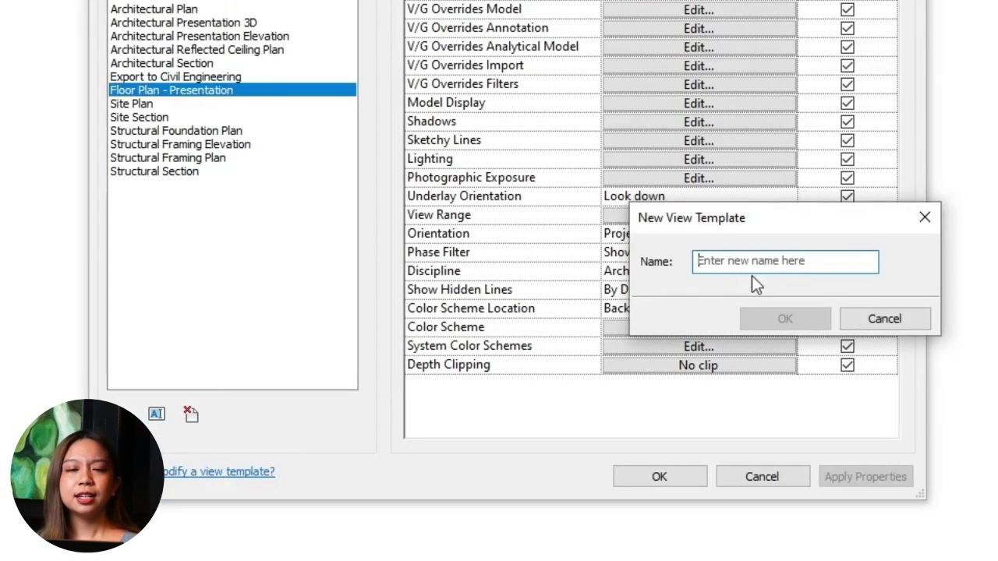
text(Furniture Plan)
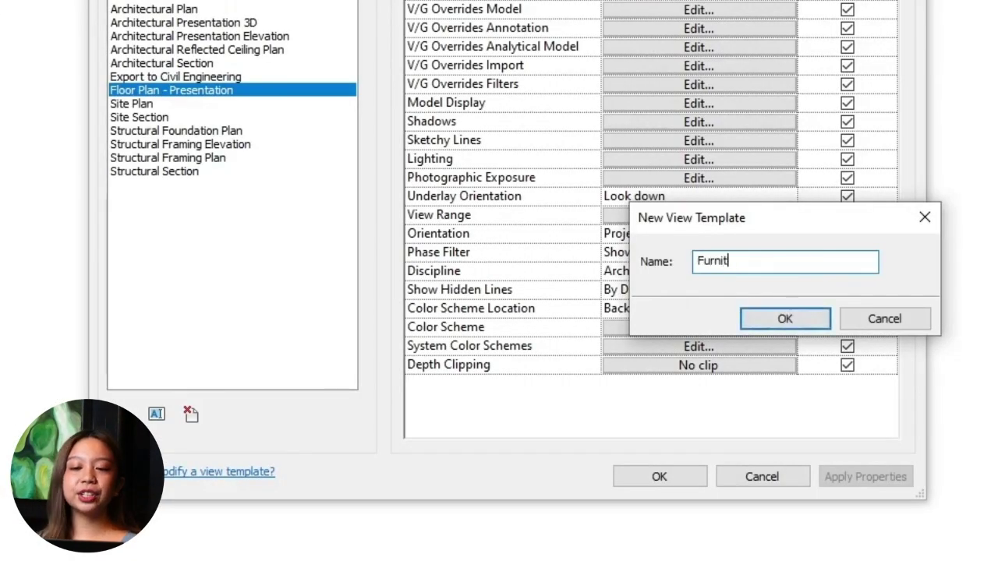
click(778, 317)
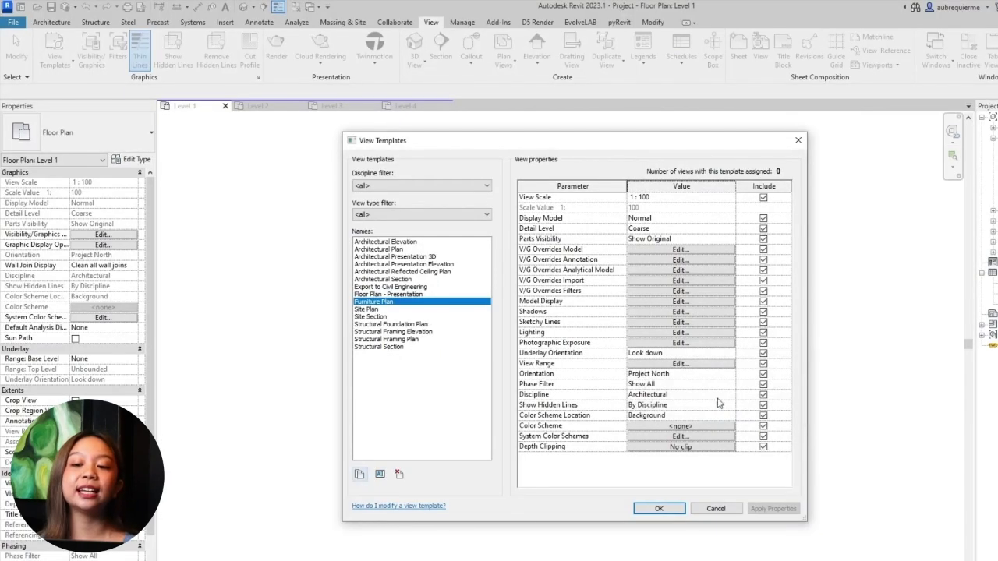
Make the Furniture category visible in the model graphic overrides of the Furniture Plan template and save the template
click(678, 250)
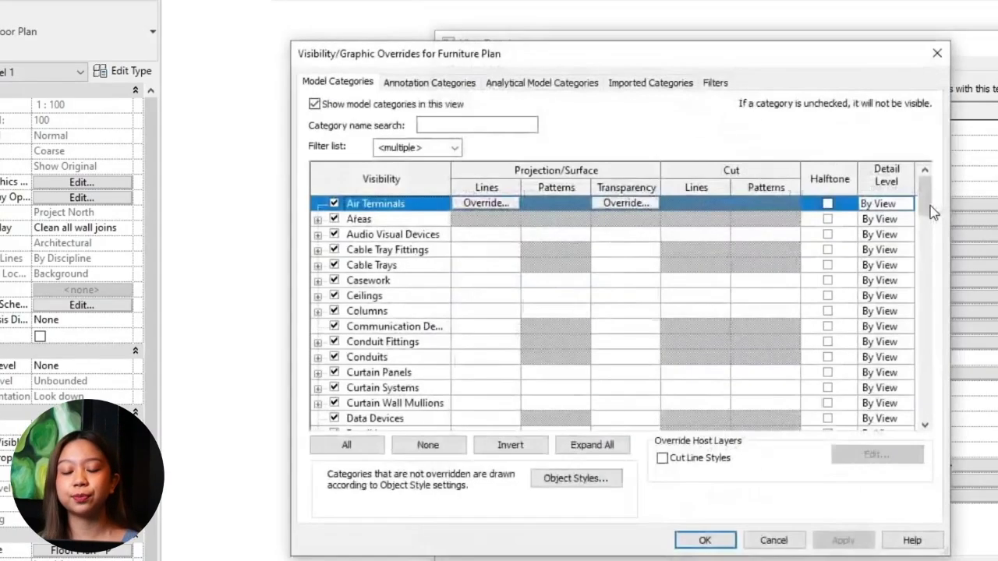
key(f)
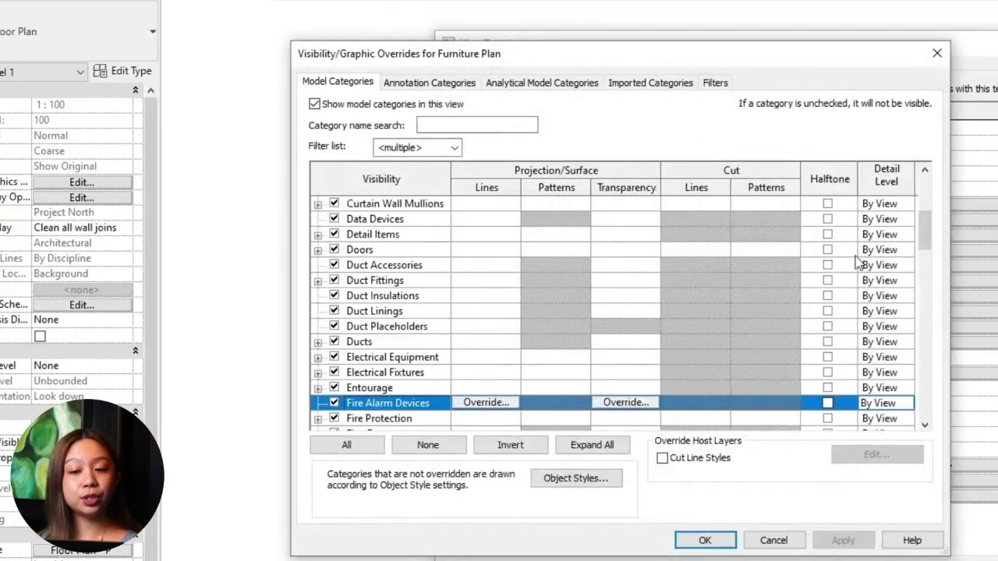
scroll(857, 263, down, 2)
click(335, 419)
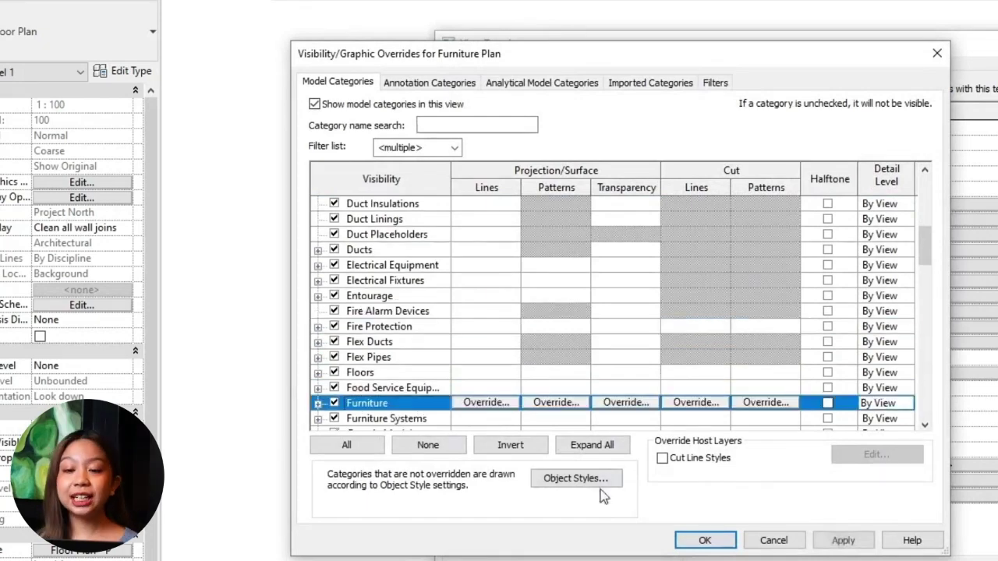
click(704, 540)
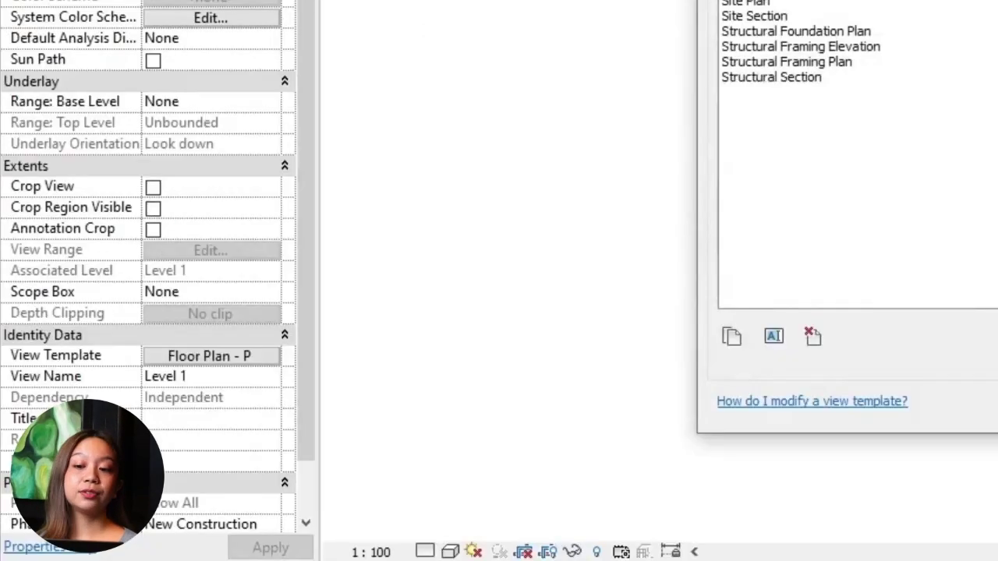
key(Return)
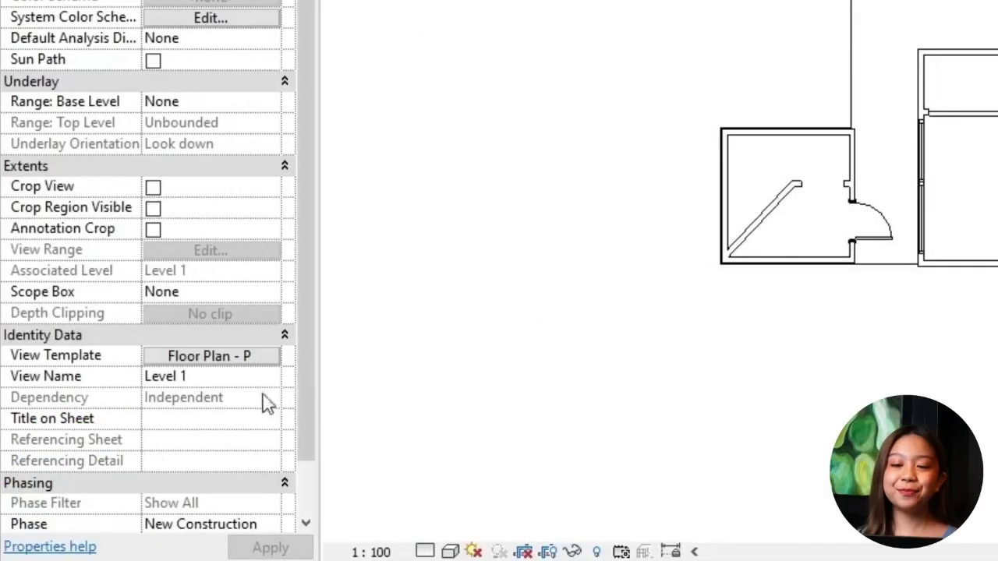
Assign the Furniture Plan view template to the Level 1 floor plan
click(237, 356)
click(320, 233)
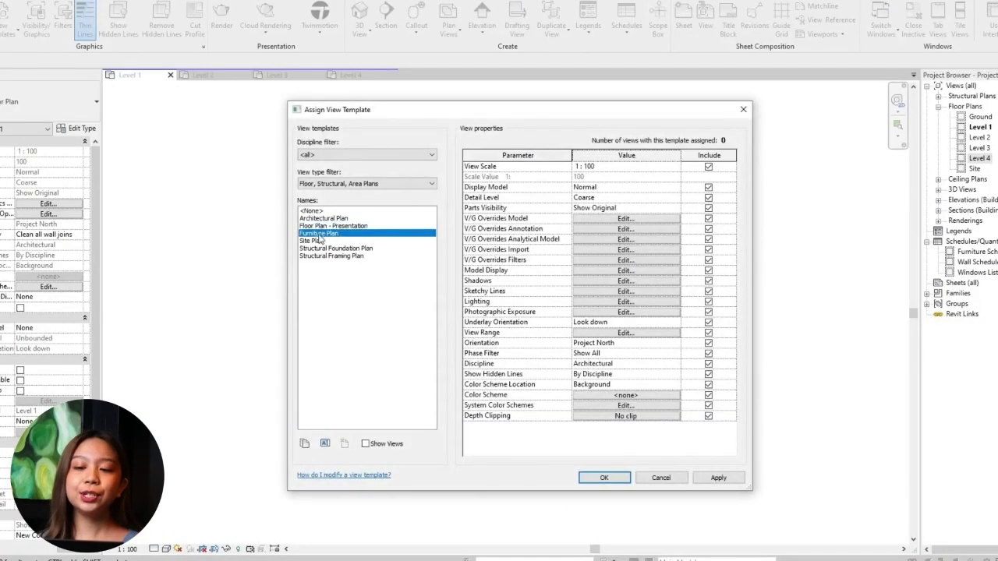
click(601, 478)
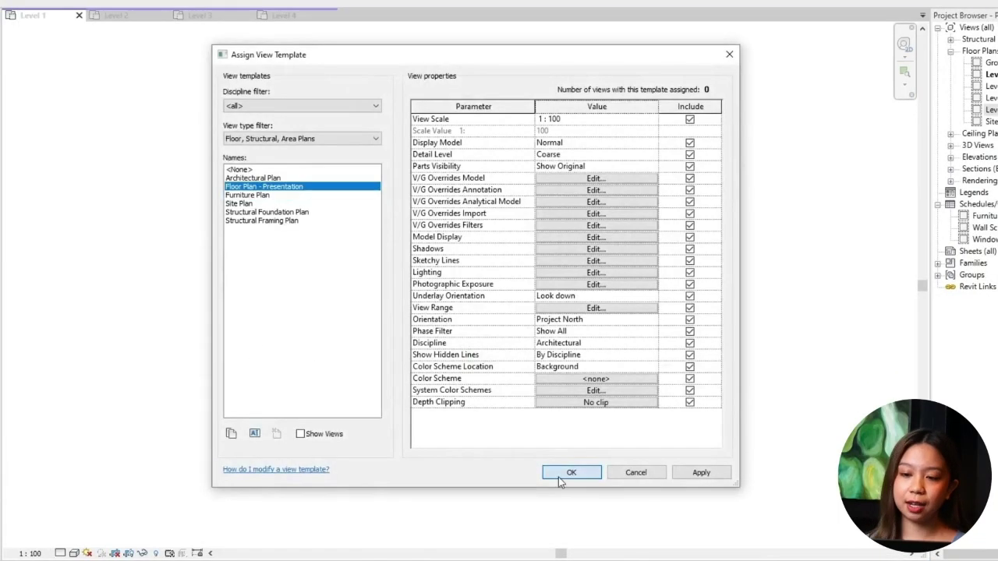
click(558, 477)
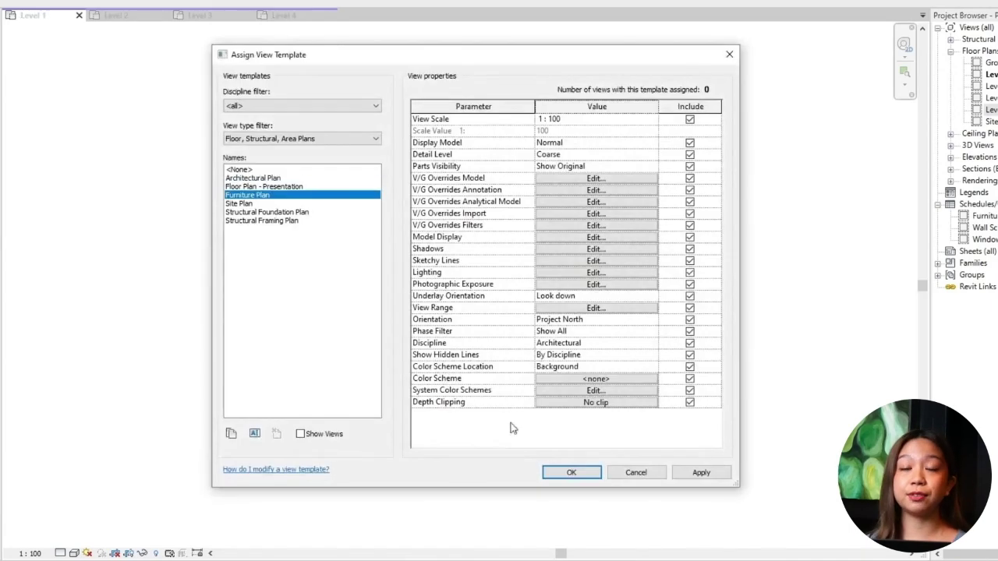
click(558, 474)
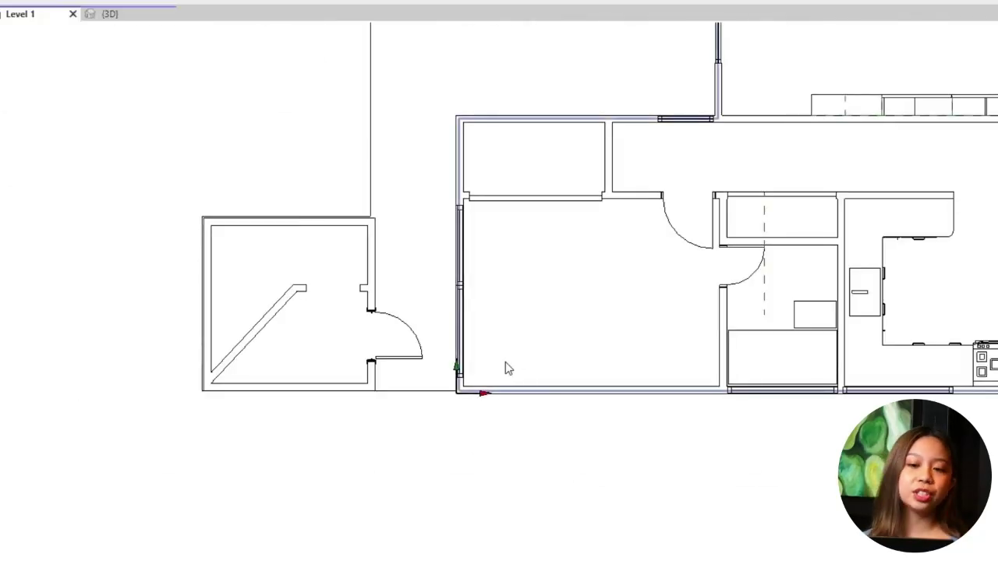
Examine the internal origin marker at the building corner in both the Level 1 plan and the 3D view
drag(381, 494, 572, 318)
scroll(463, 401, up, 6)
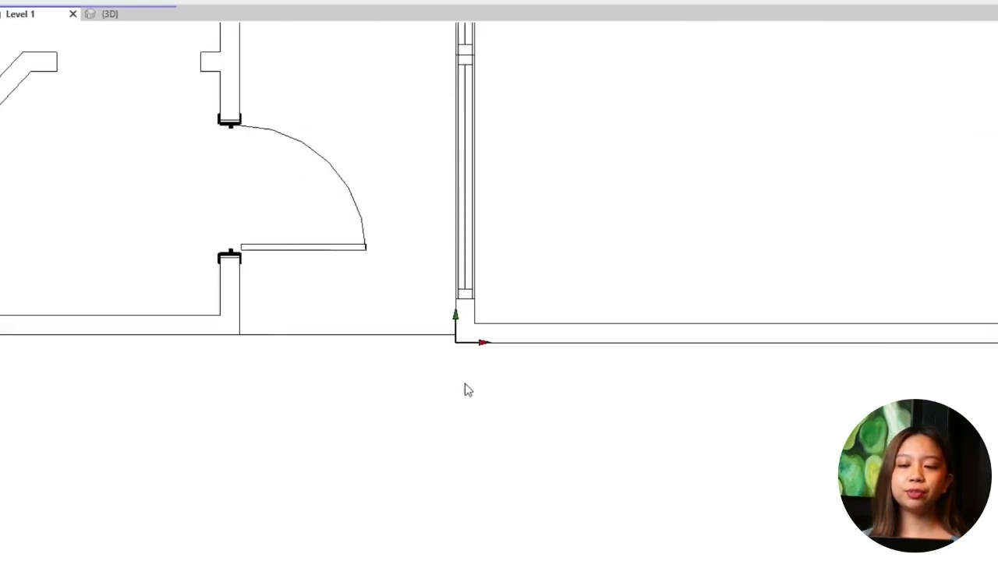
click(124, 16)
scroll(515, 510, up, 3)
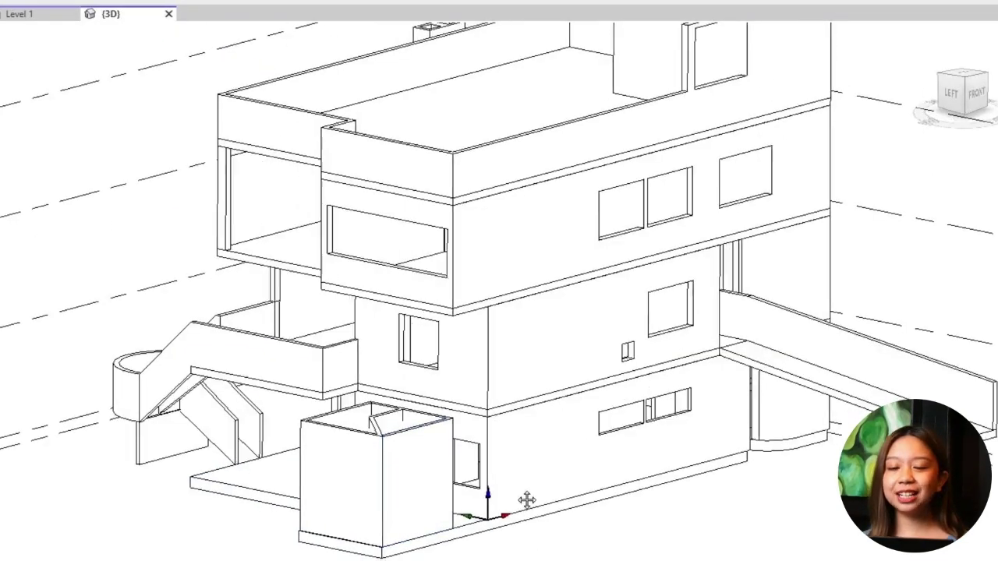
scroll(478, 523, up, 6)
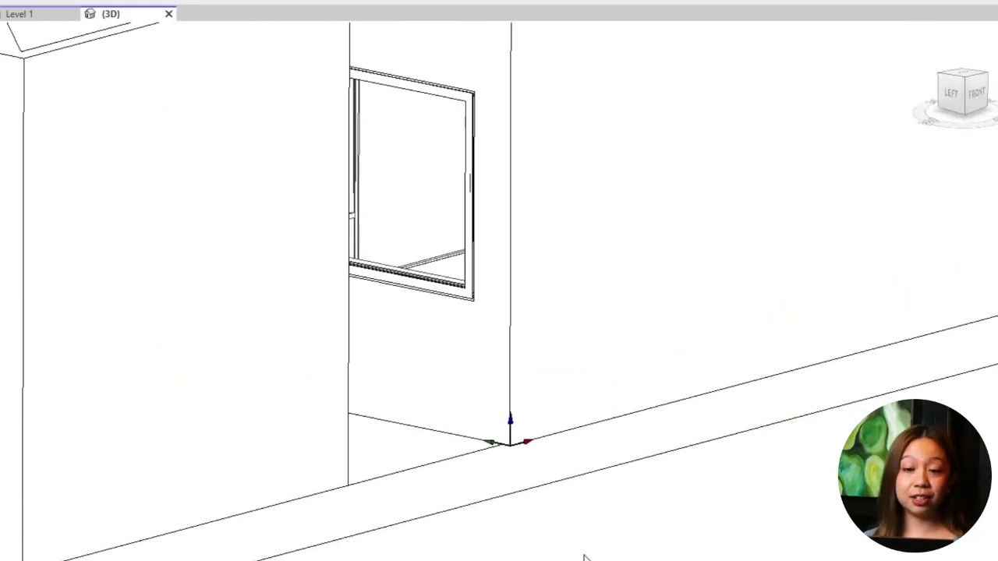
key(ctrl+Tab)
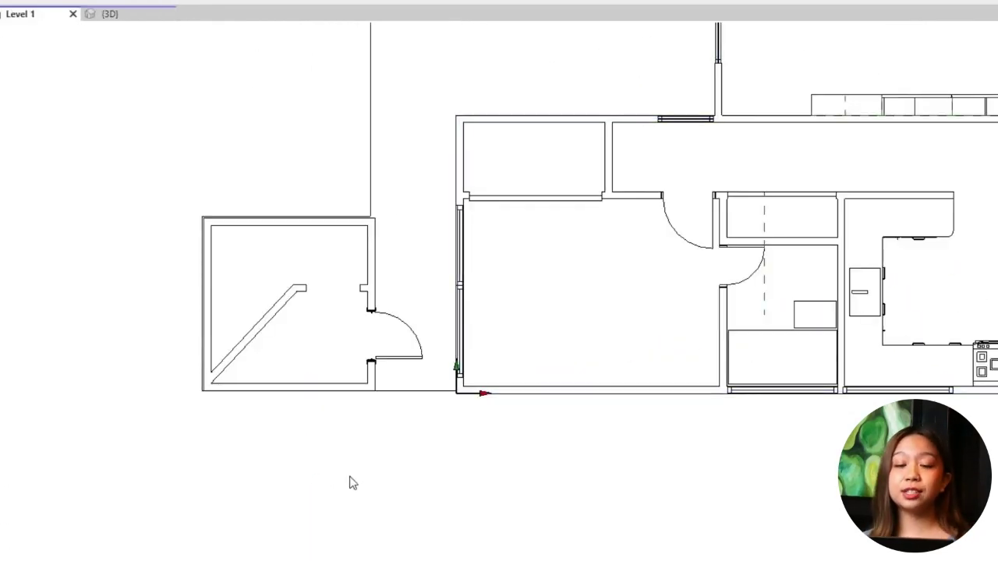
drag(381, 495, 569, 311)
scroll(460, 412, up, 8)
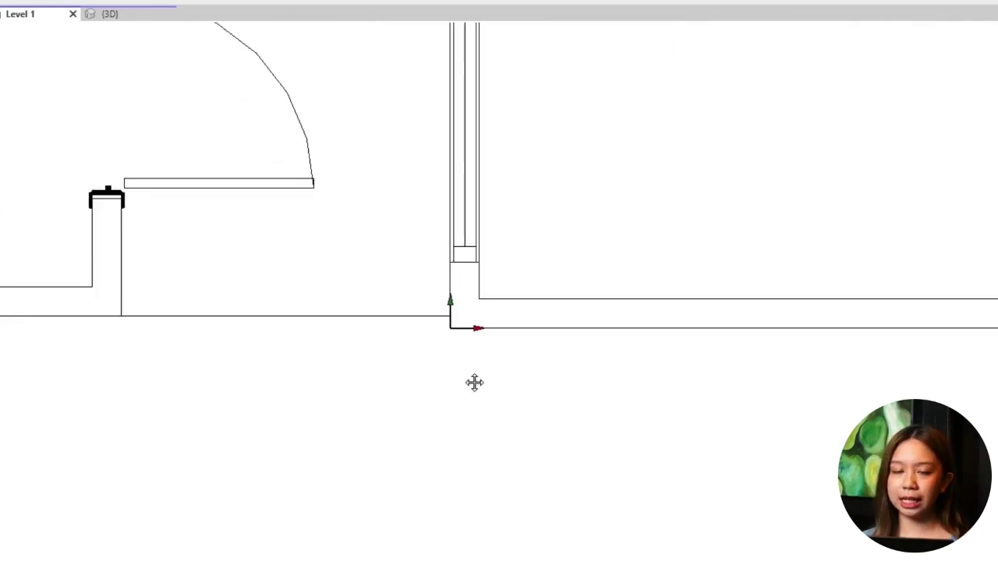
click(123, 17)
scroll(477, 547, up, 3)
scroll(477, 548, up, 5)
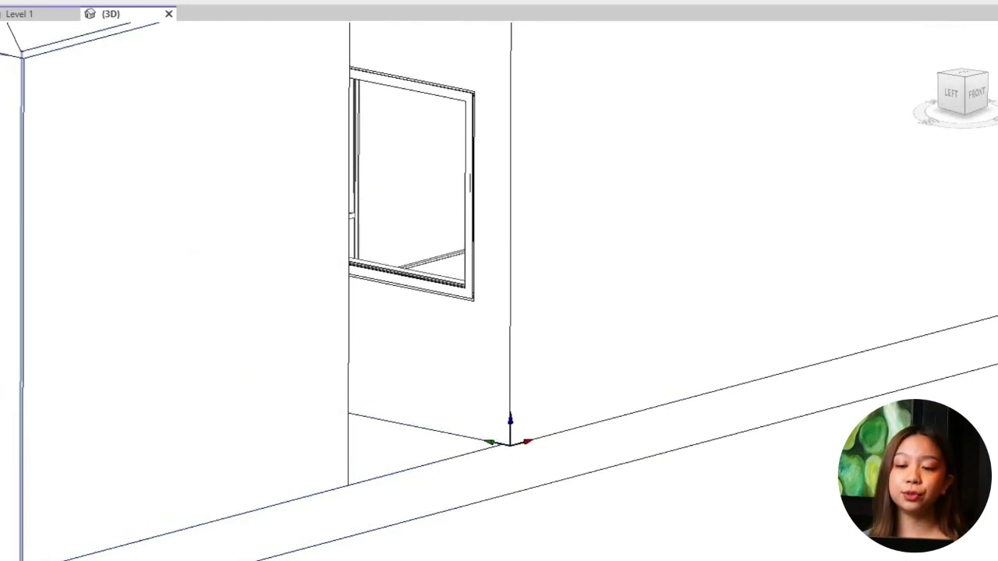
Hide the Internal Origin subcategory of Site in the visibility/graphic overrides of the 3D view
key(v)
key(v)
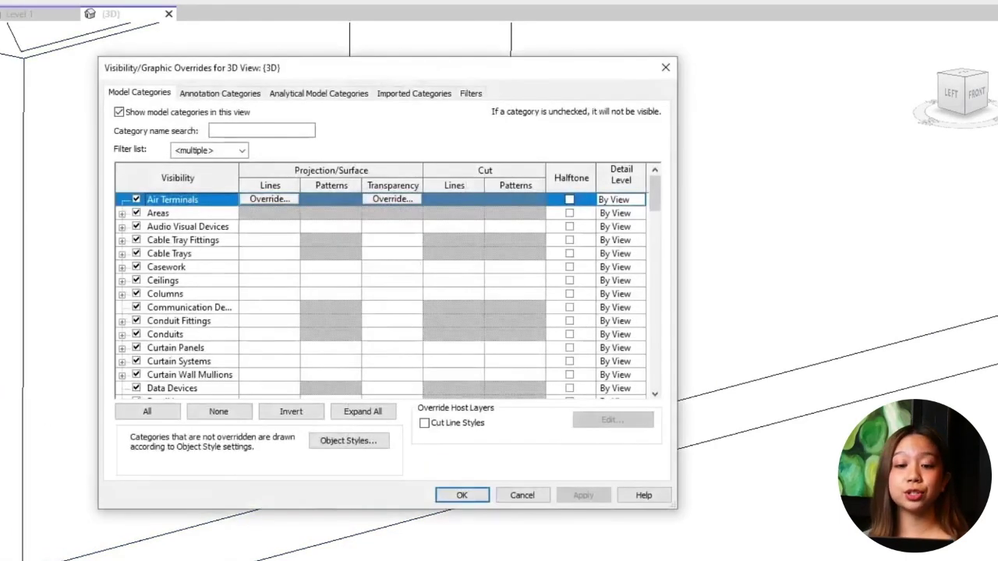
scroll(199, 222, down, 16)
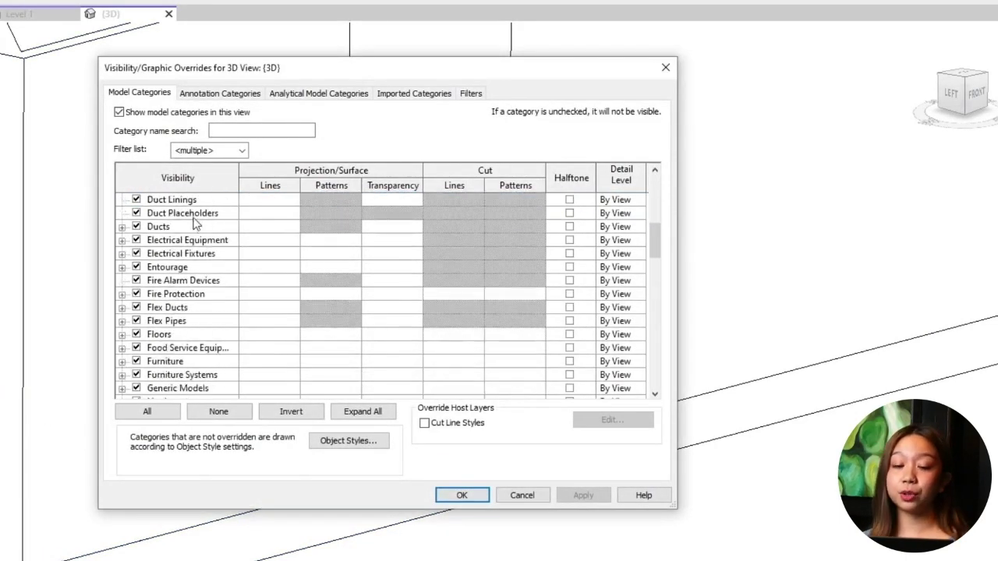
scroll(169, 270, down, 3)
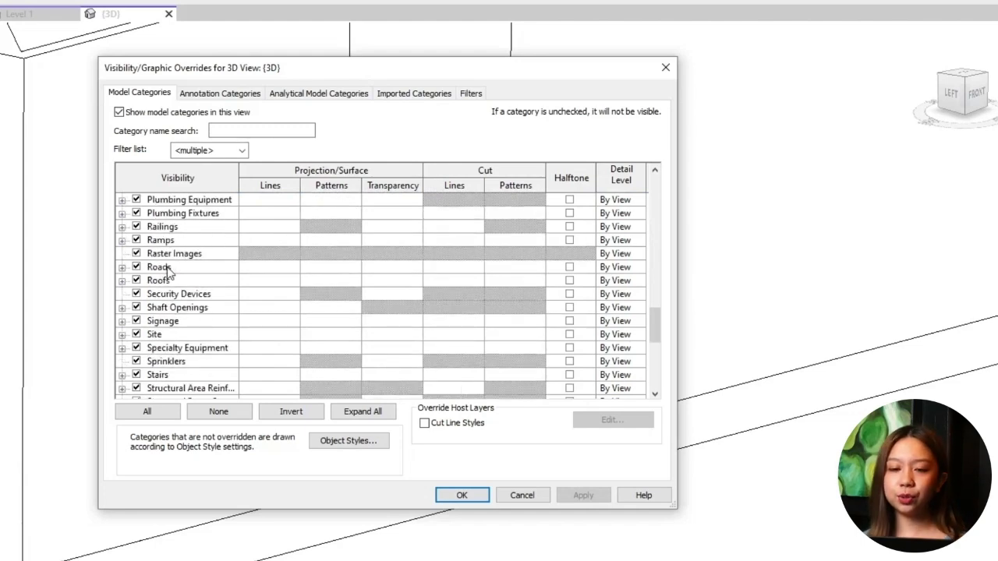
click(122, 336)
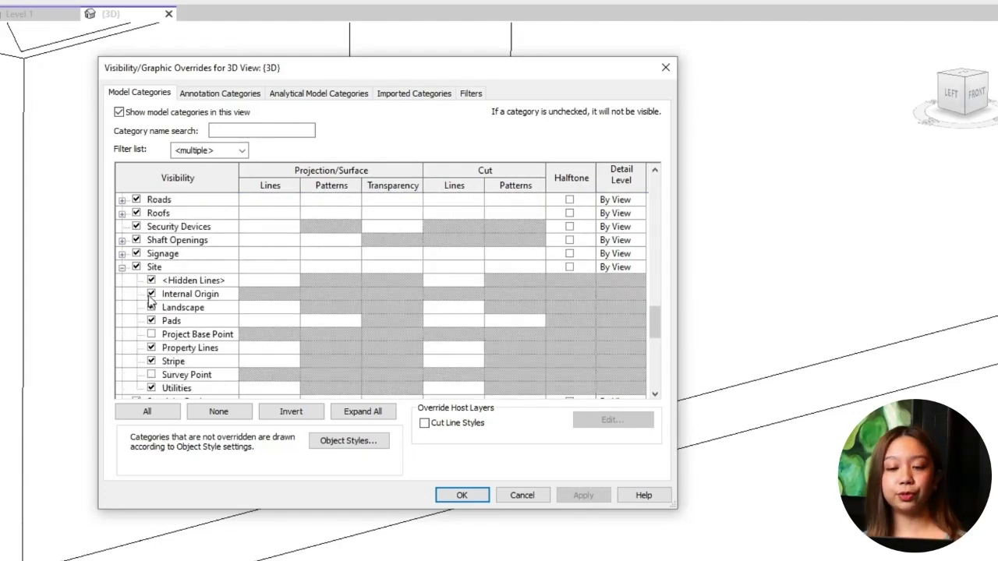
click(151, 294)
click(460, 495)
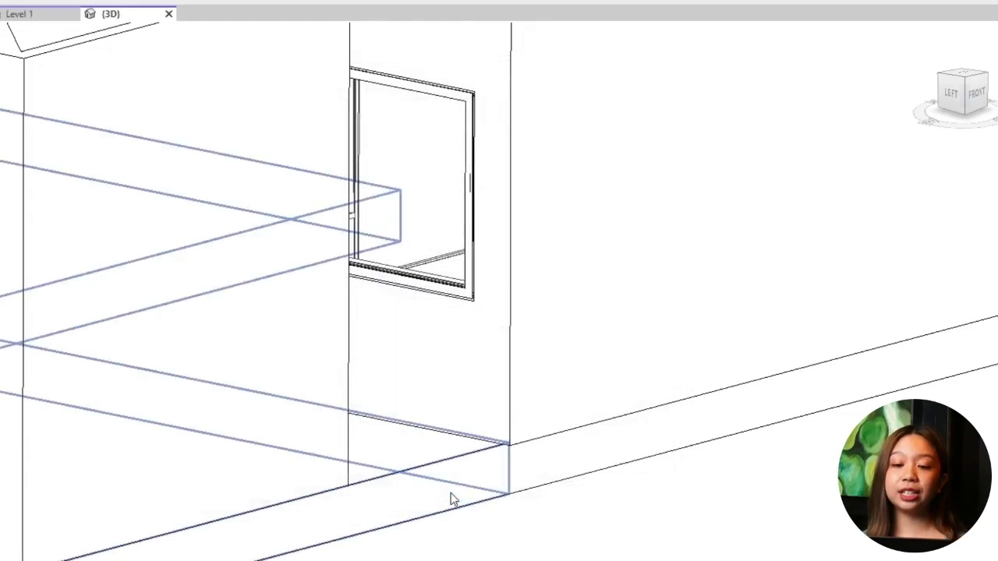
Switch to the Level 1 floor plan and hide its Internal Origin under Site in the visibility/graphic overrides
click(23, 14)
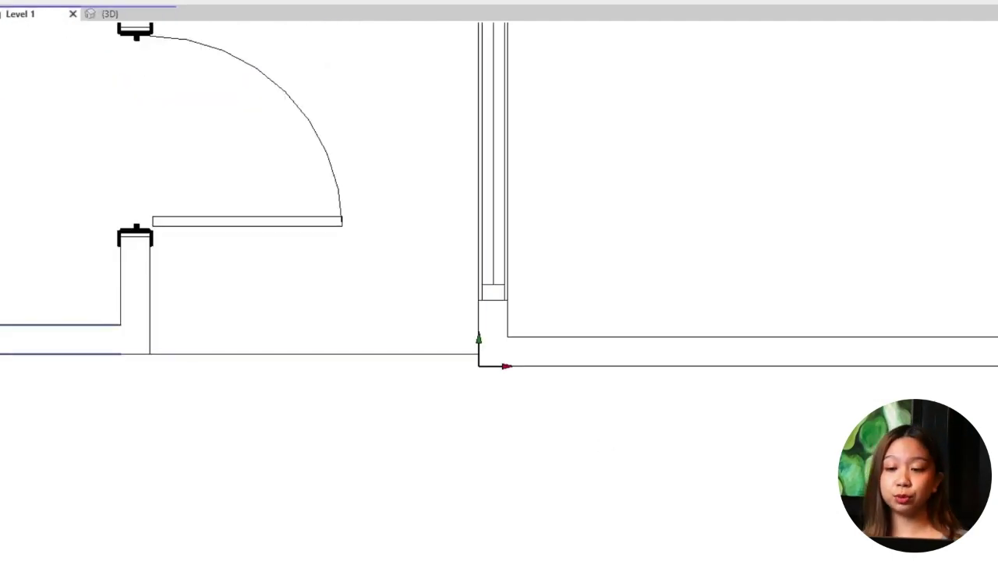
key(v)
key(g)
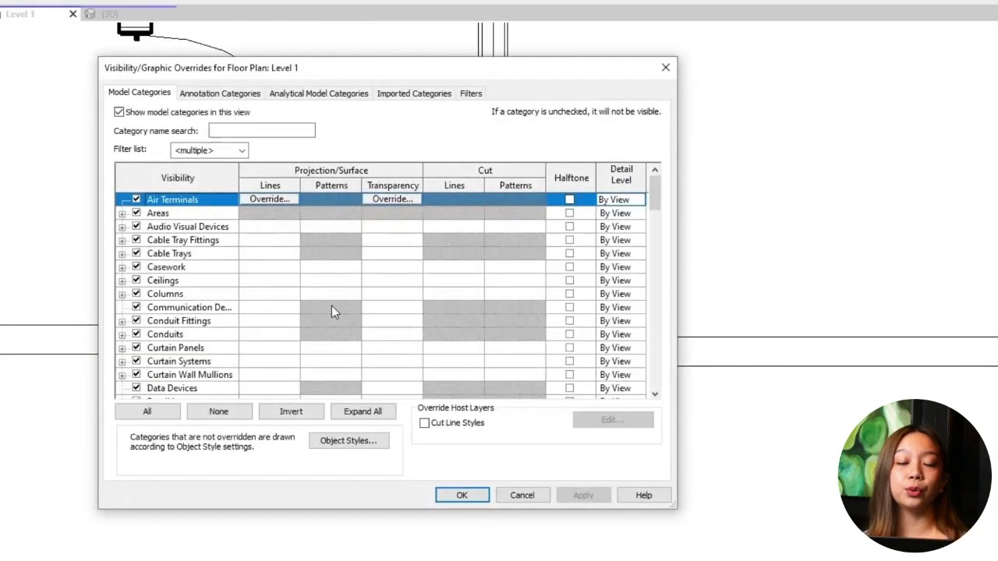
key(s)
scroll(234, 328, down, 2)
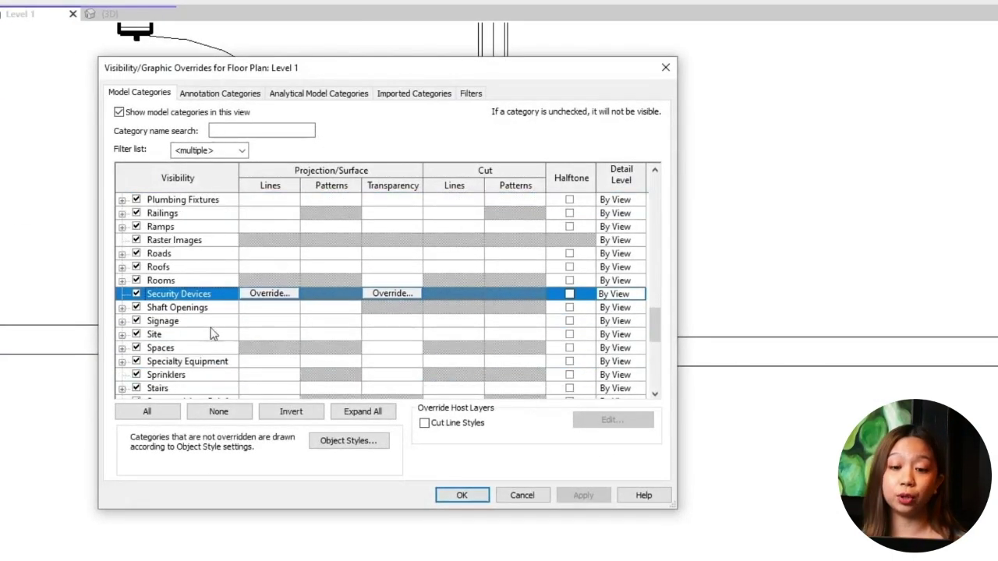
click(121, 335)
click(151, 294)
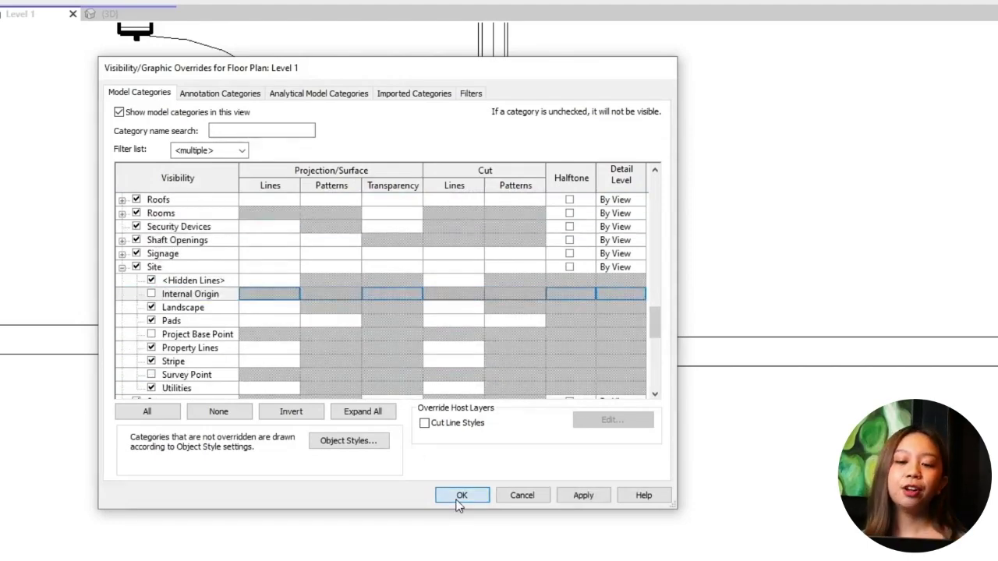
click(460, 496)
Turn the Internal Origin subcategory of Site back on in the visibility/graphic overrides of the Level 1 floor plan
key(v)
key(v)
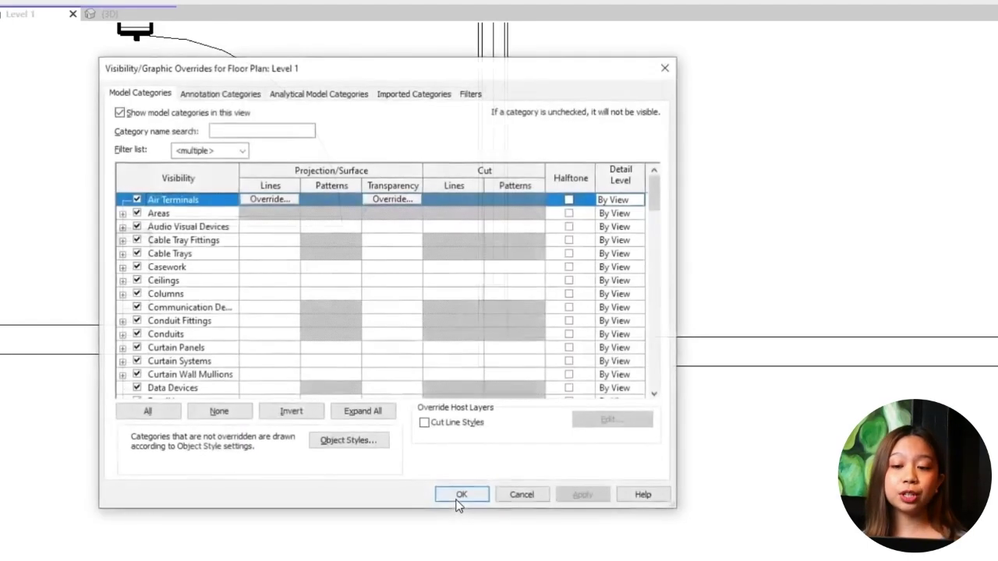
key(s)
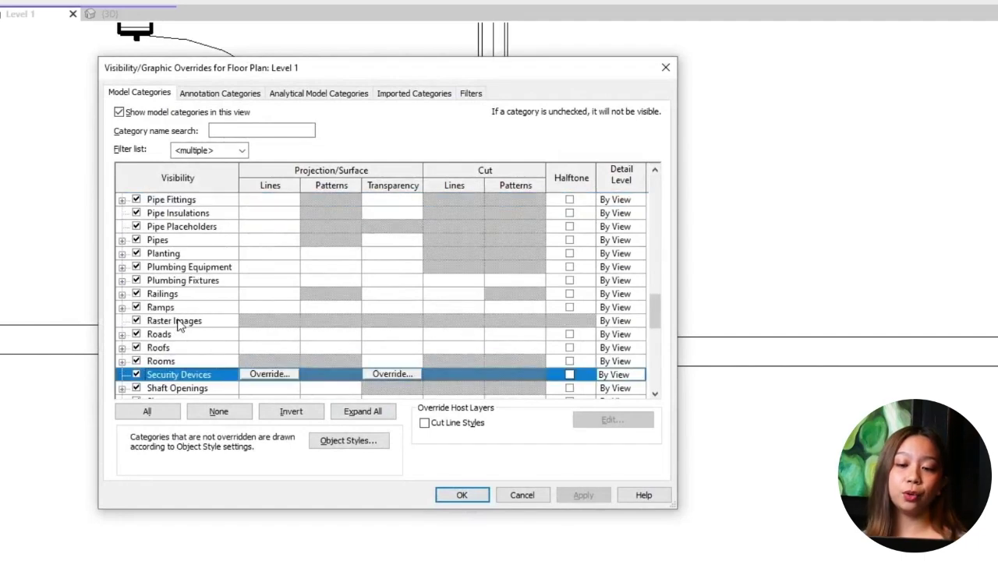
scroll(178, 326, down, 3)
click(122, 308)
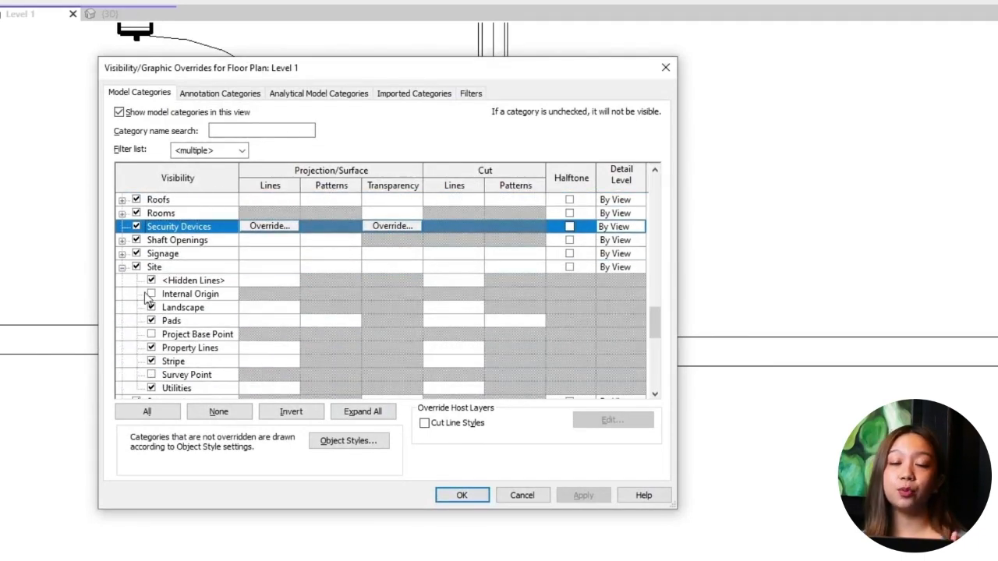
click(152, 296)
click(455, 496)
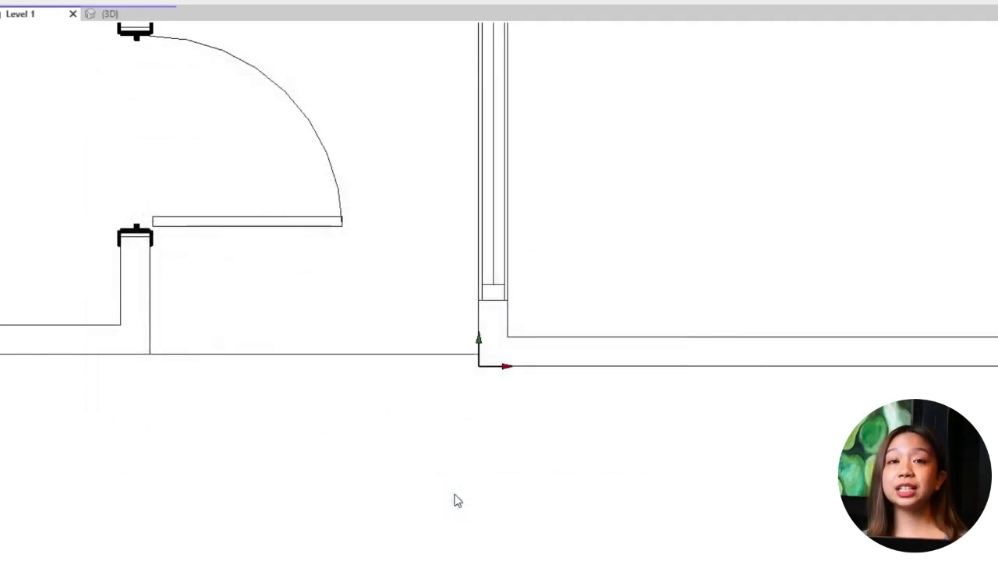
Select the survey point at the building corner in the Level 1 plan and open its Location and Site settings
click(187, 91)
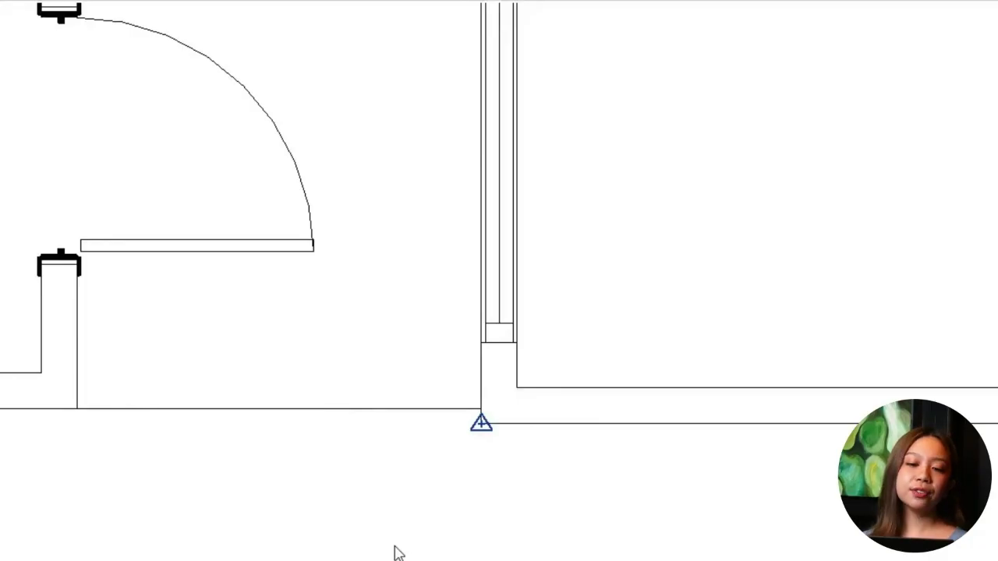
drag(390, 550, 538, 409)
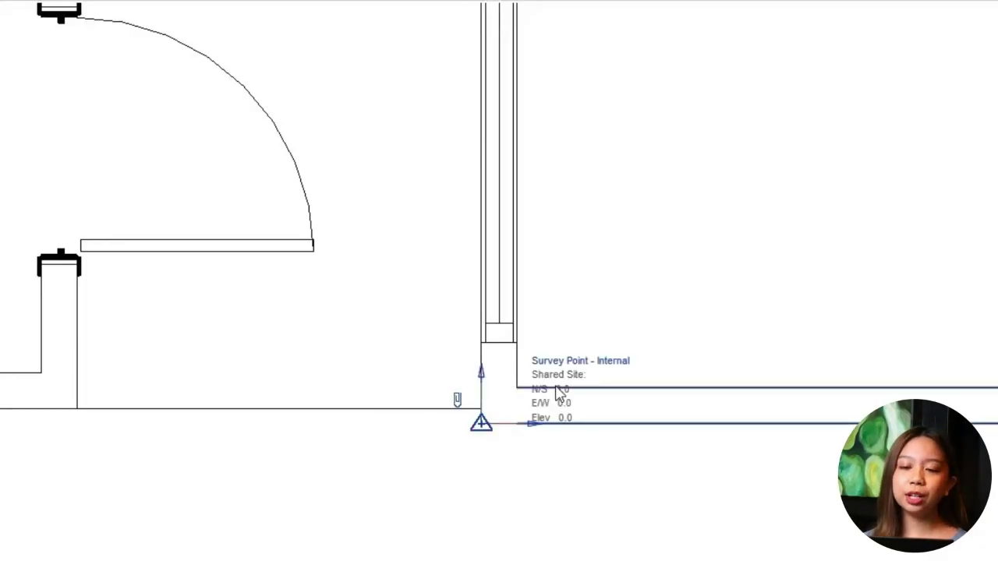
click(626, 362)
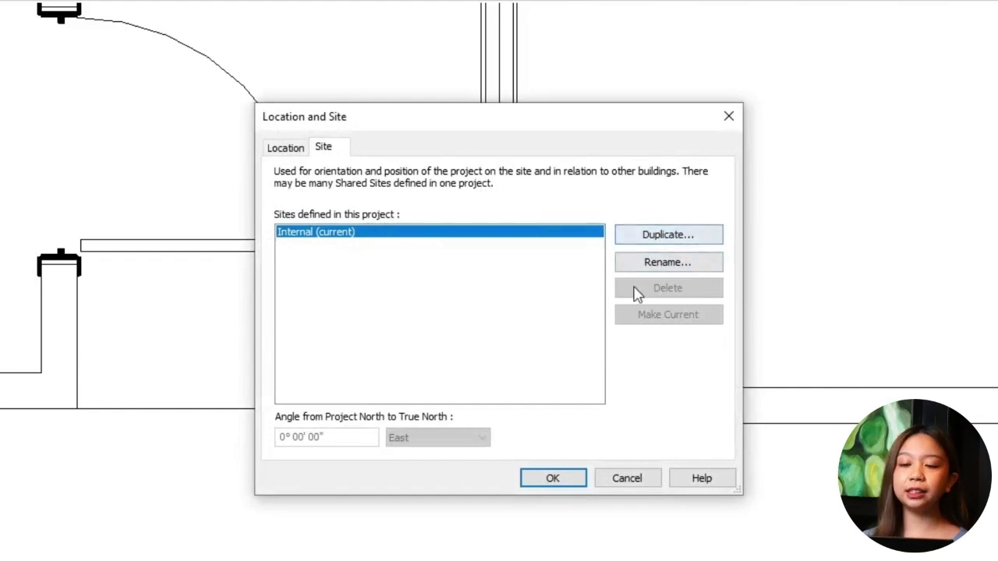
Move the project location on the Internet Mapping Service map to about 42.330, -71.120, southwest of Boston
click(302, 153)
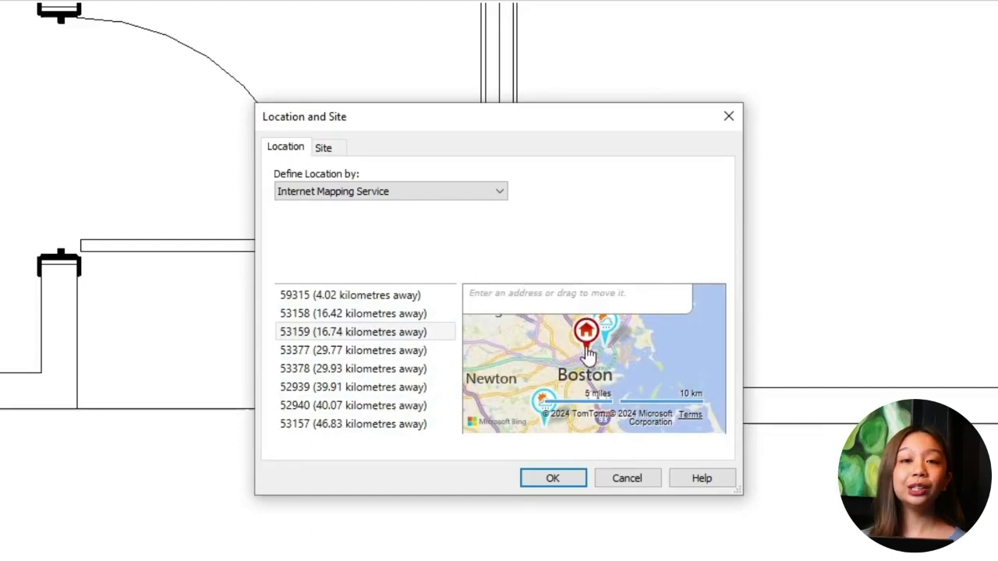
drag(586, 351, 551, 347)
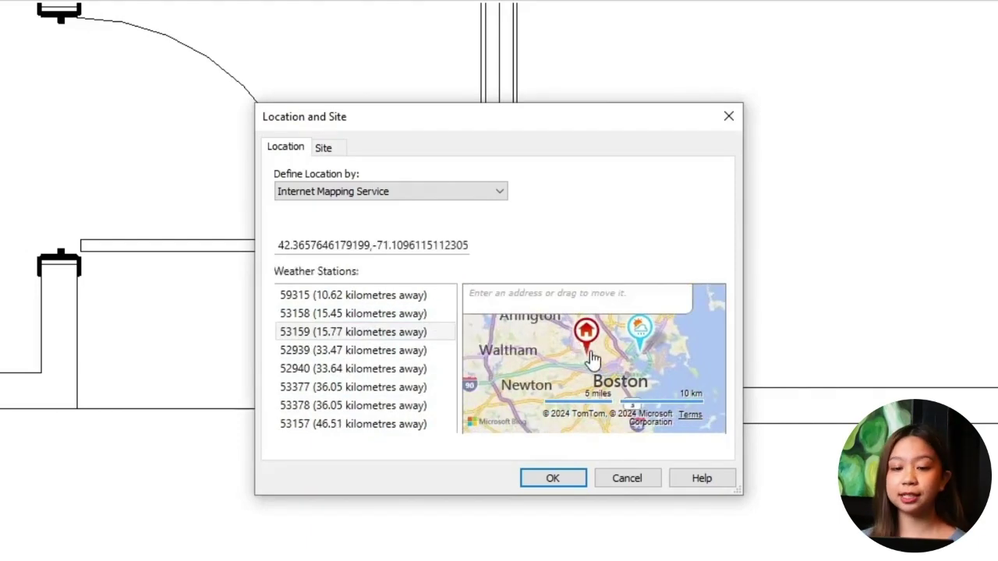
drag(602, 386, 594, 396)
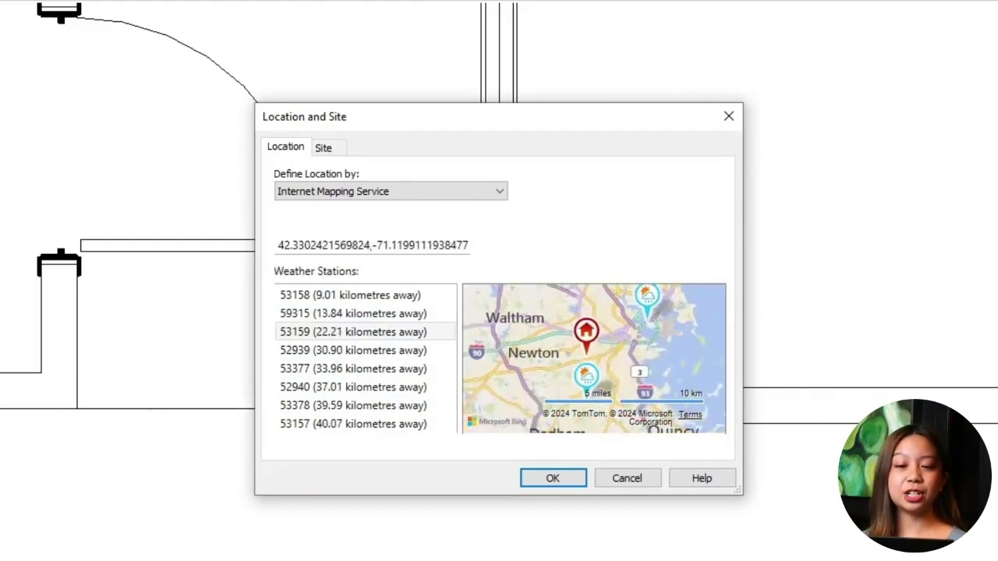
Define the project location by the Default City List and browse the cities, keeping Boston, MA selected
click(390, 192)
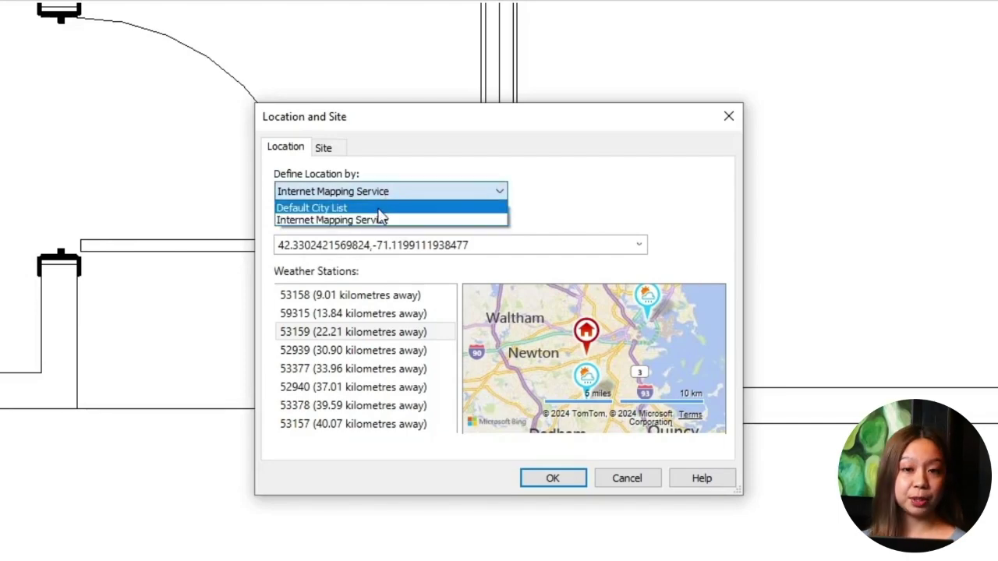
click(382, 204)
click(500, 258)
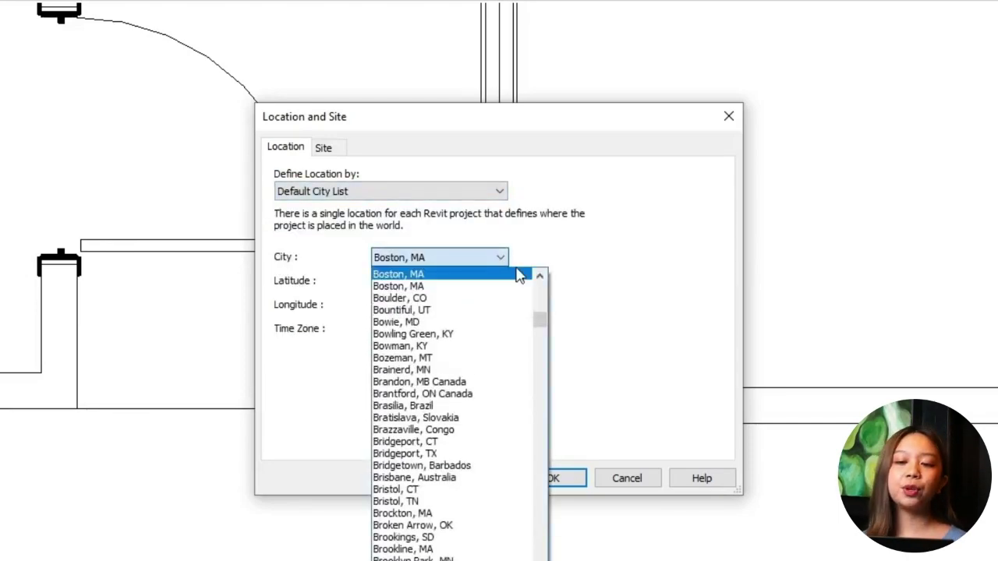
drag(539, 316, 539, 368)
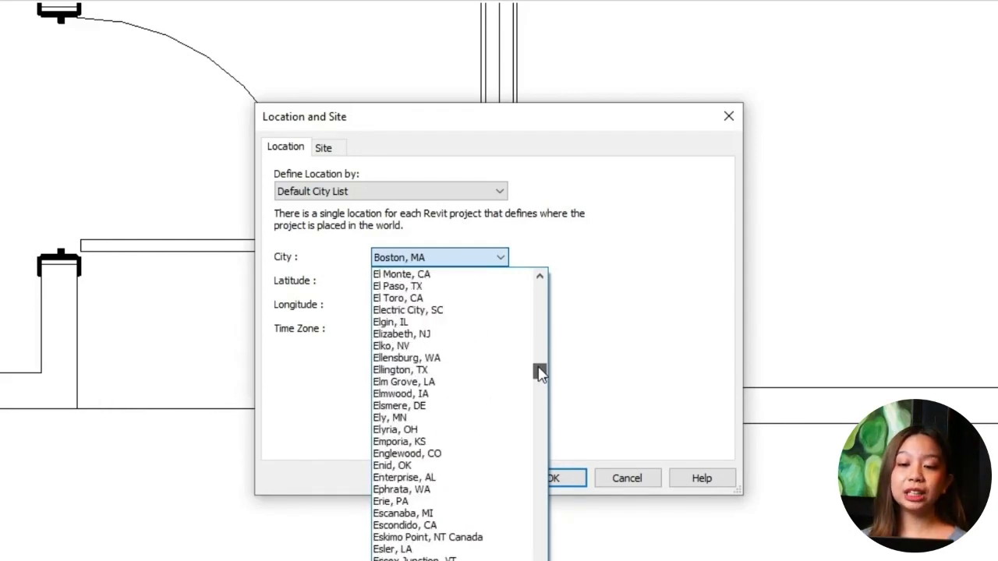
click(502, 259)
Check the latitude and longitude fields, enable Use Daylight Saving Time and accept the location settings
drag(503, 283, 423, 283)
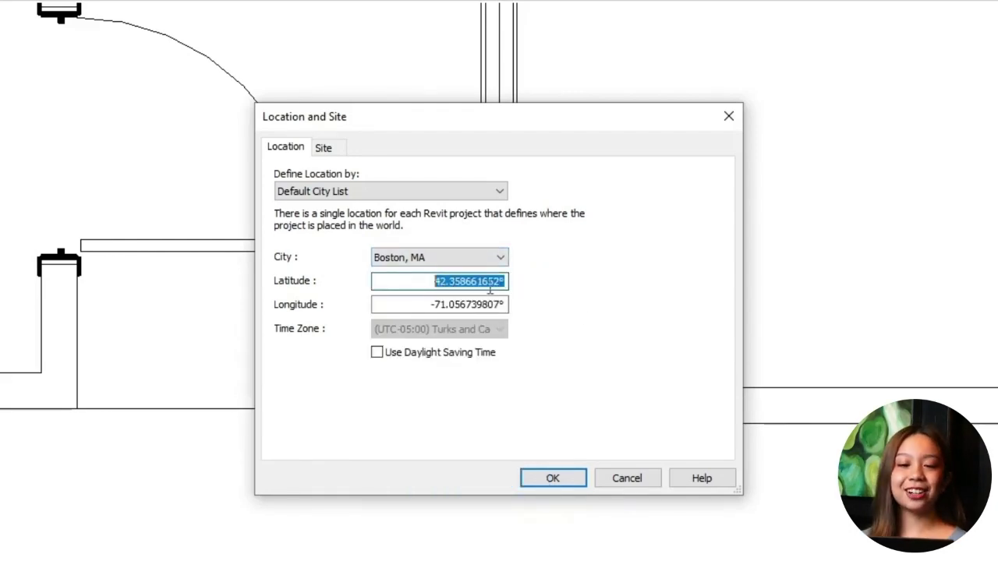
drag(503, 305, 425, 304)
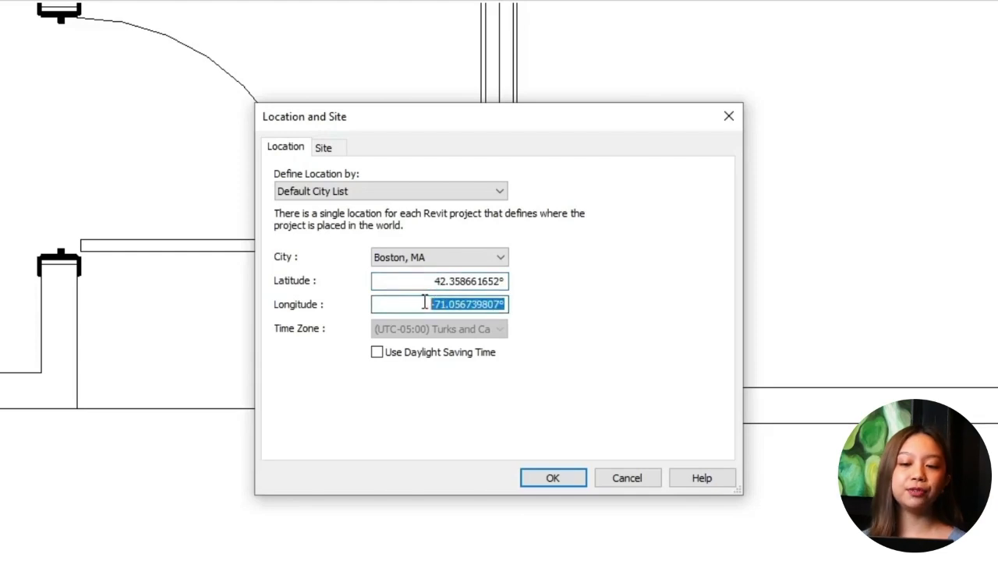
click(376, 353)
click(551, 478)
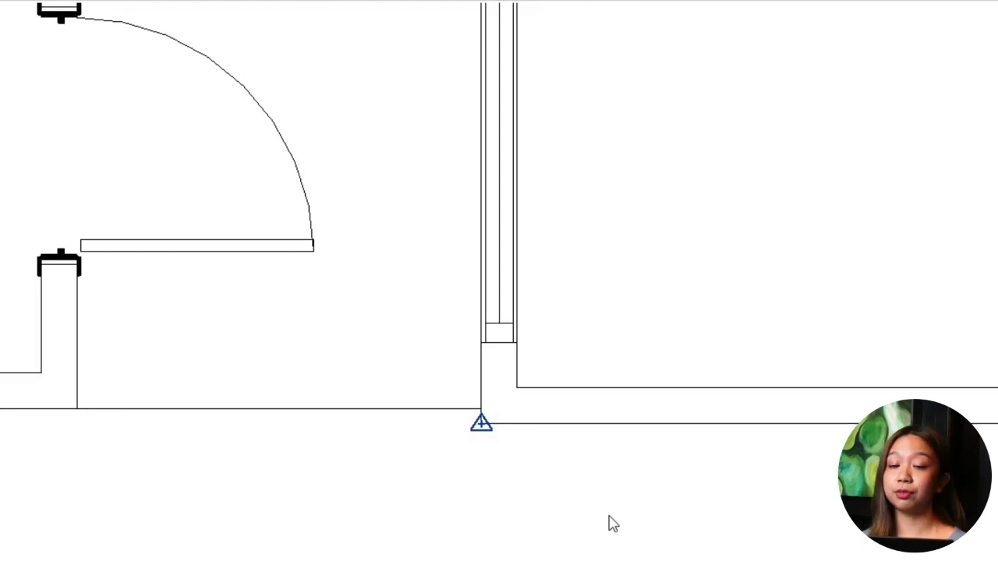
Hide the Survey Point subcategory of Site in the visibility/graphic overrides of the Level 1 floor plan
key(v)
key(g)
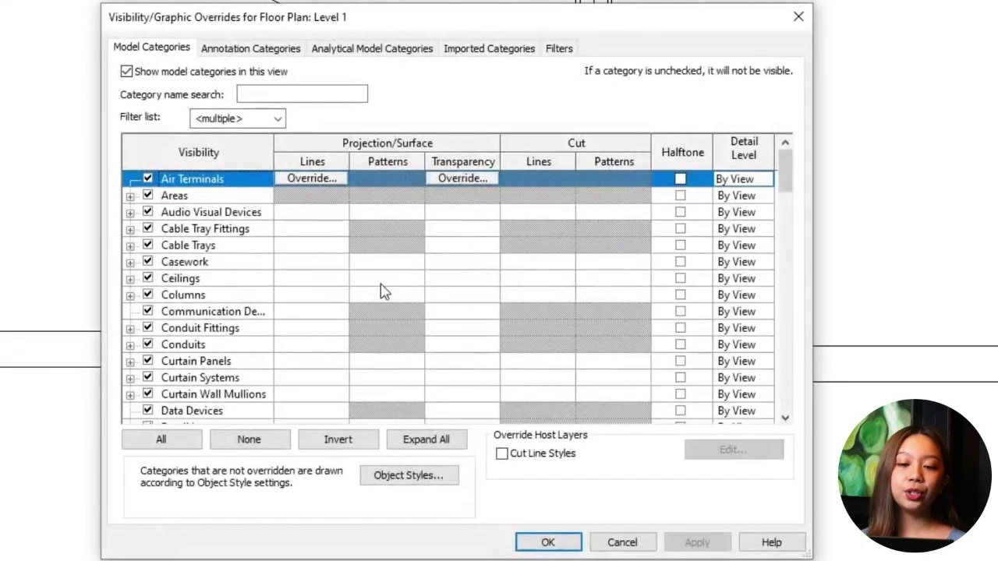
key(s)
scroll(140, 327, down, 2)
click(130, 328)
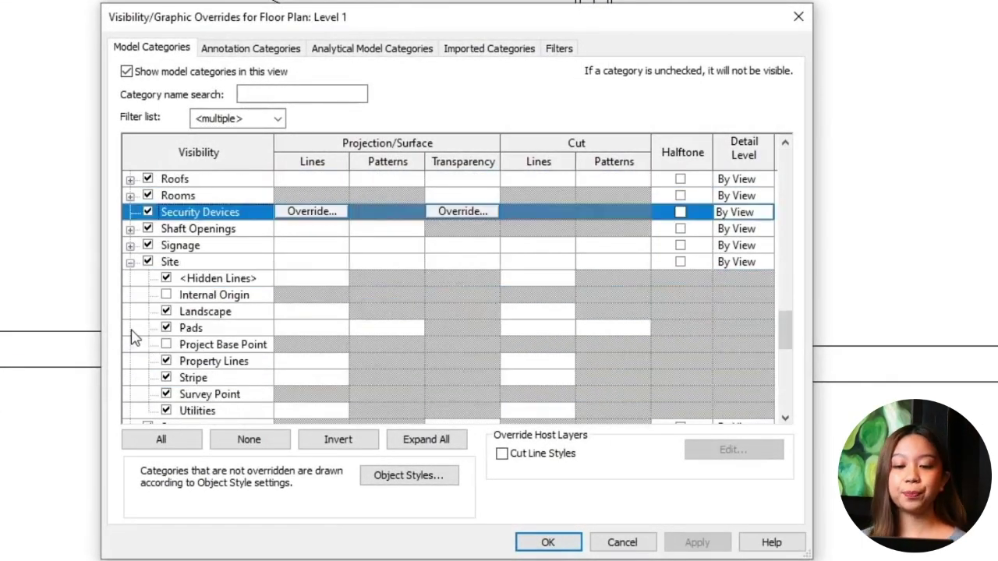
click(166, 394)
click(548, 543)
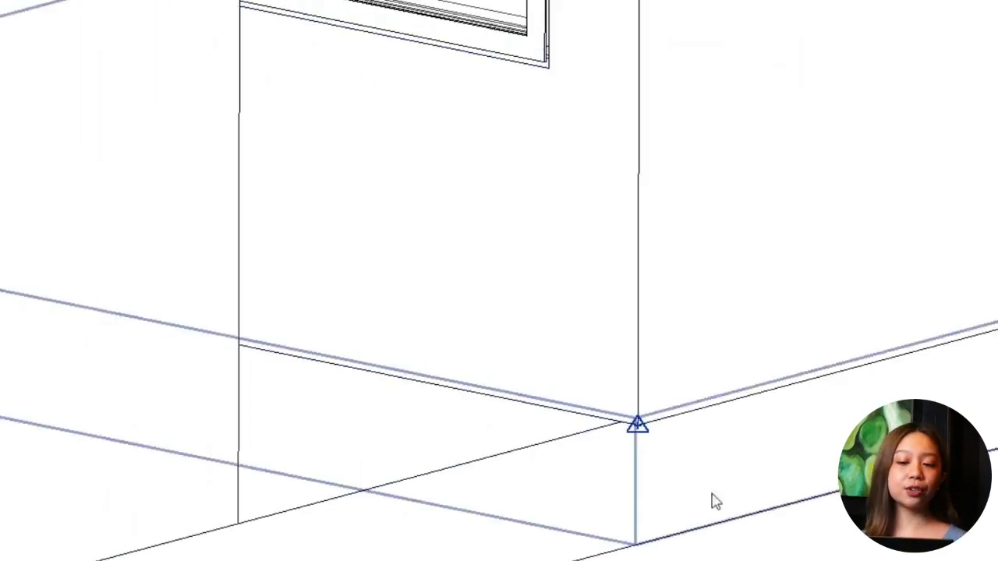
Hide the Survey Point subcategory of Site in the visibility/graphic overrides of the 3D view
scroll(768, 550, down, 4)
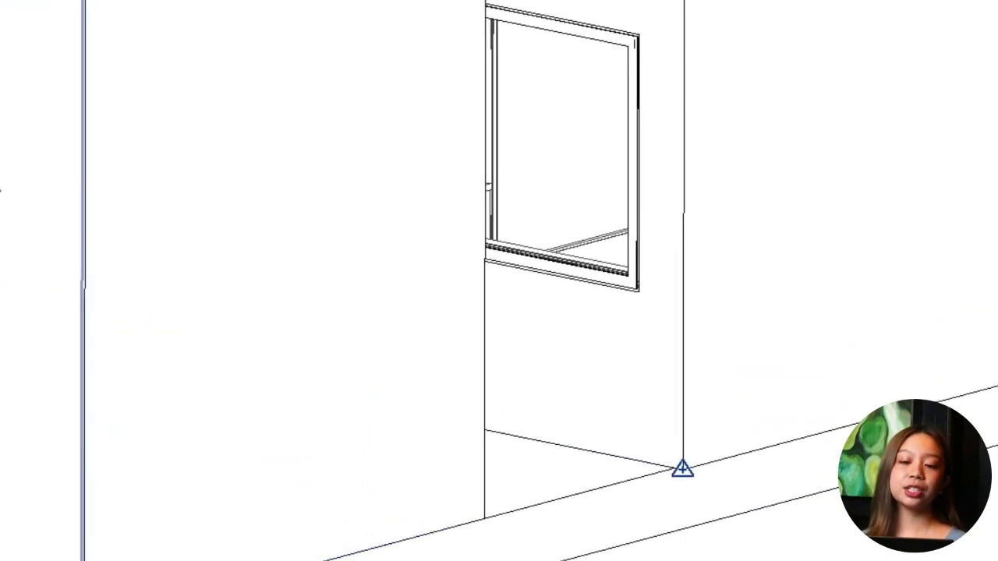
key(v)
key(v)
key(s)
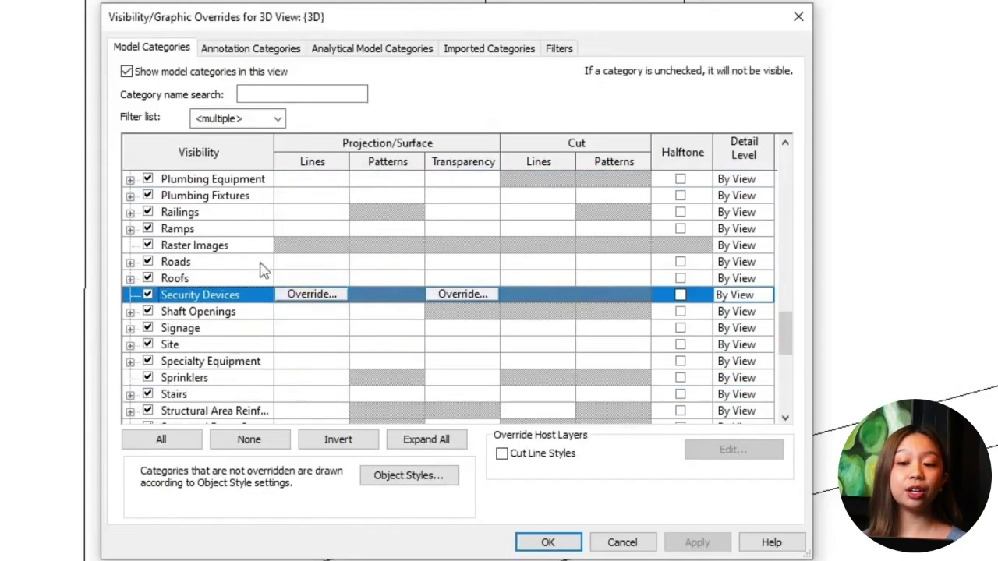
click(130, 345)
click(166, 394)
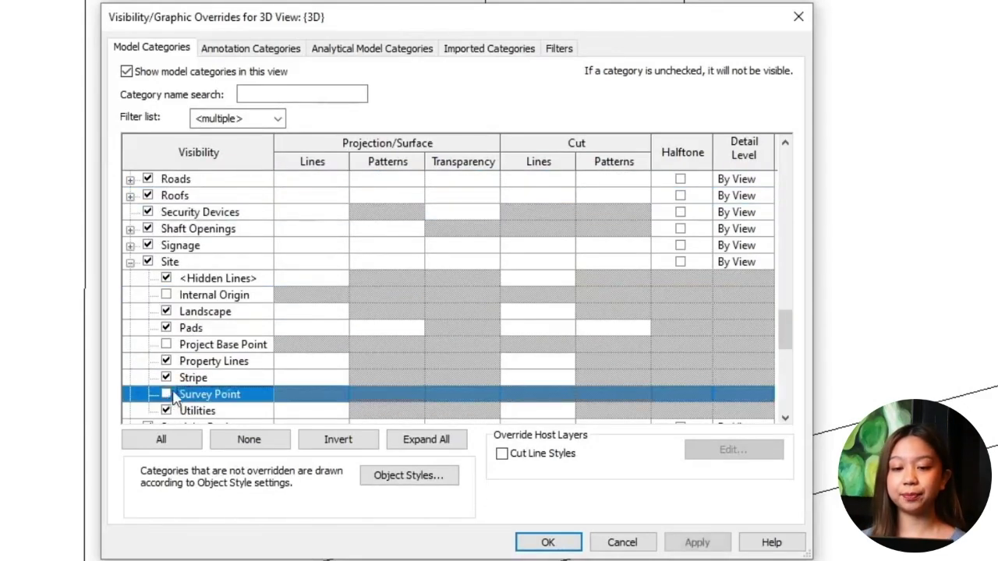
click(548, 541)
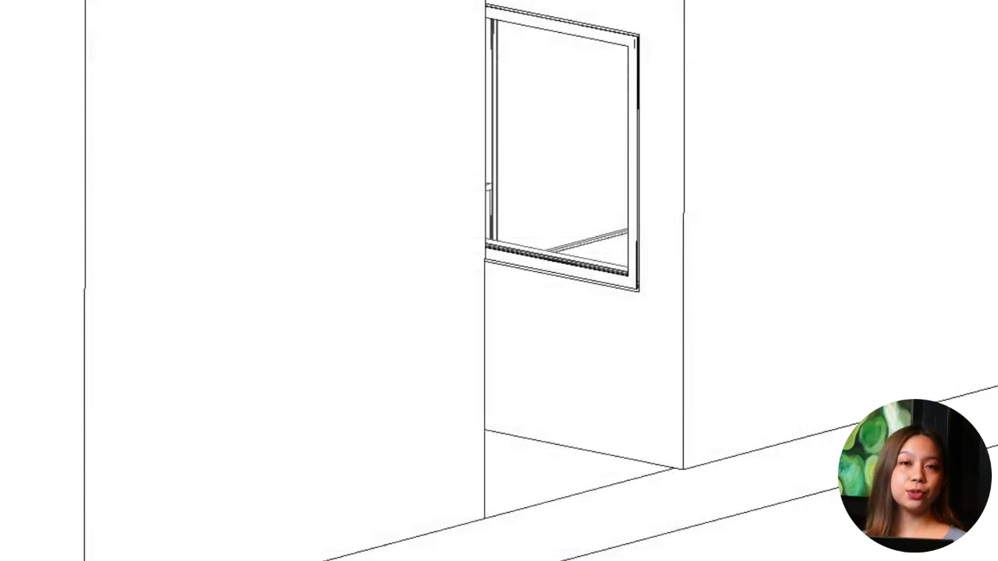
Turn the Survey Point subcategory of Site back on in the visibility/graphic overrides of the 3D view
key(v)
key(v)
key(s)
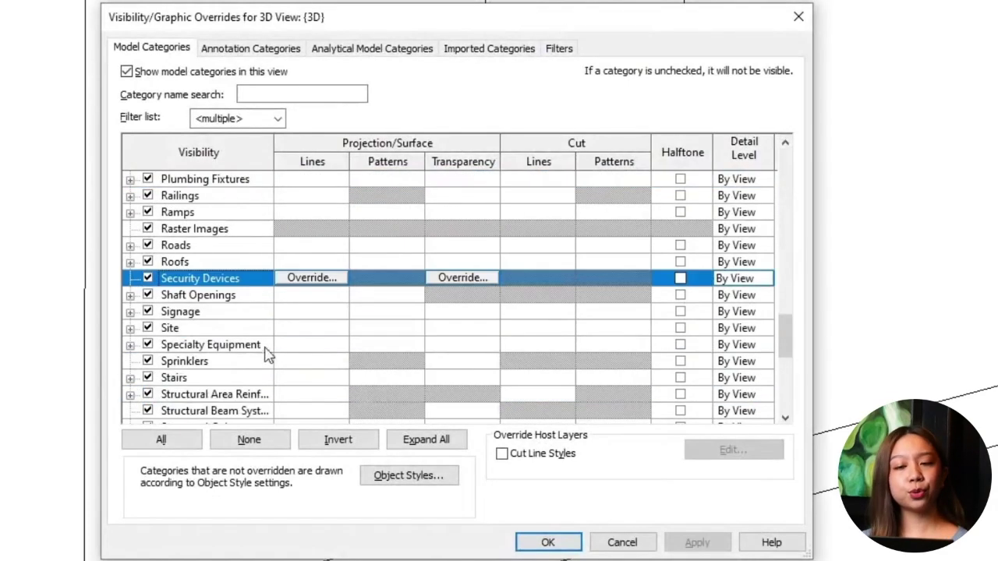
click(130, 328)
click(167, 394)
click(548, 542)
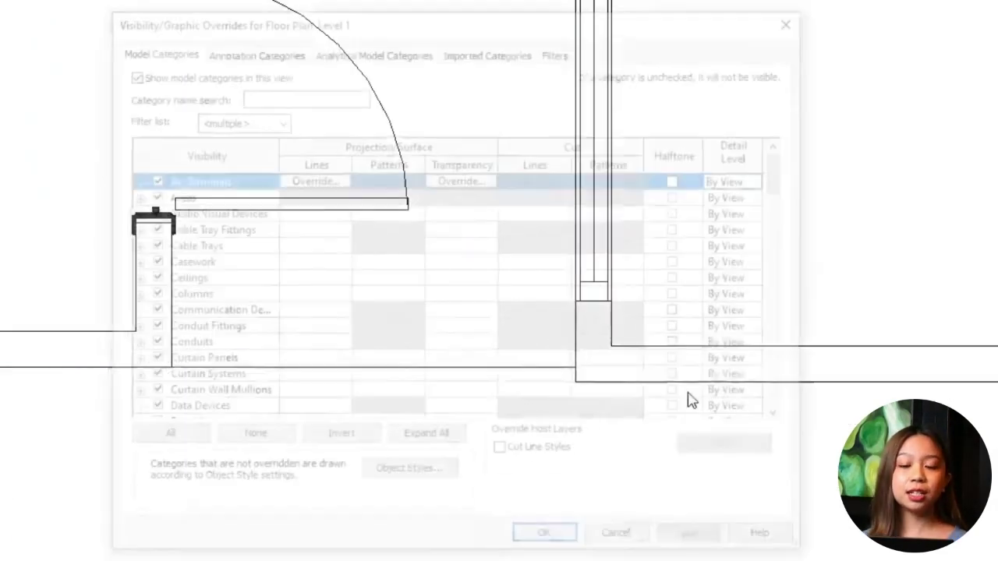
Open the visibility/graphic overrides of the Level 1 floor plan and expand the Site category's subcategories
key(v)
key(v)
key(s)
scroll(195, 327, down, 2)
click(131, 350)
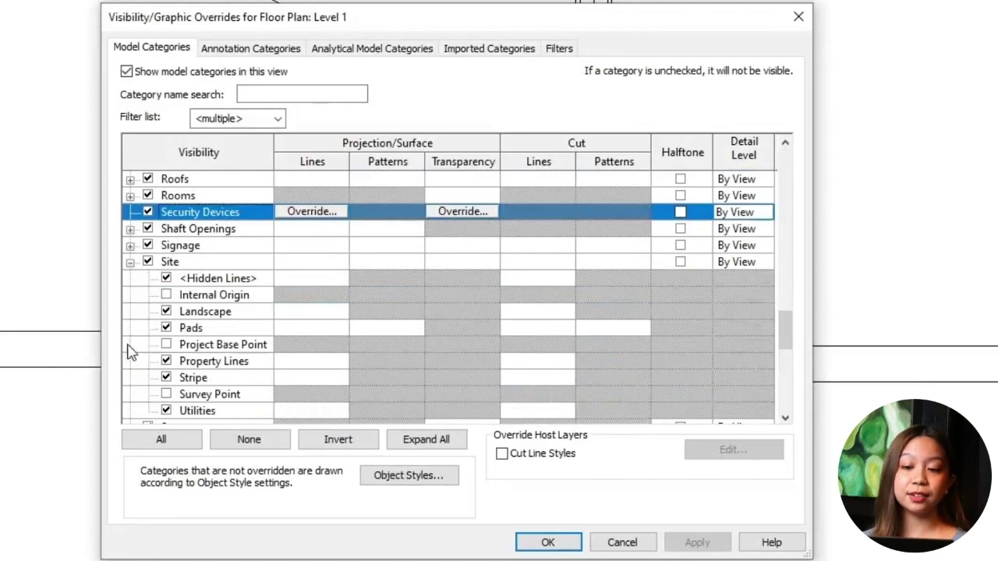
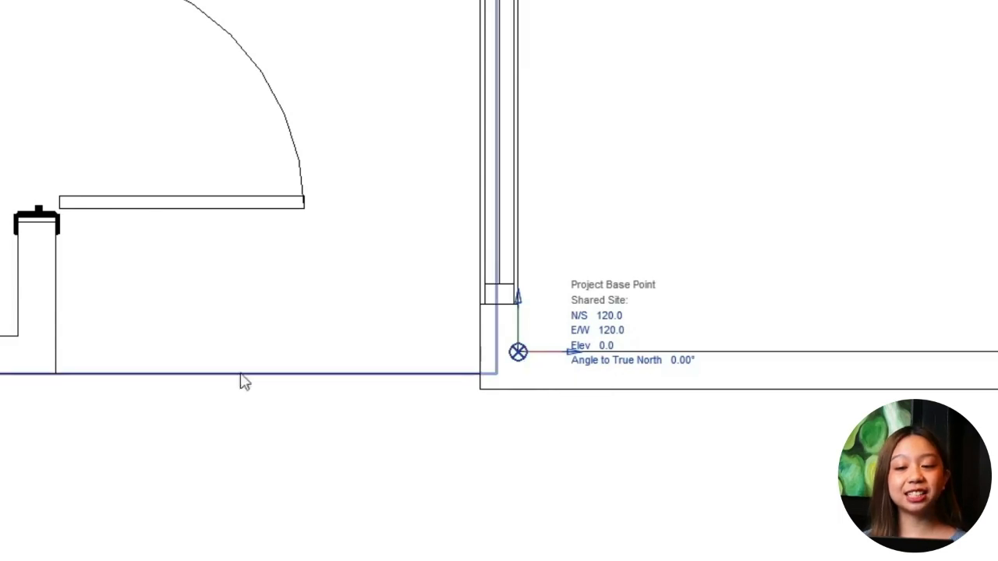
Deselect the project base point and hide the Project Base Point subcategory of Site in the Level 1 floor plan's visibility/graphic overrides
key(Escape)
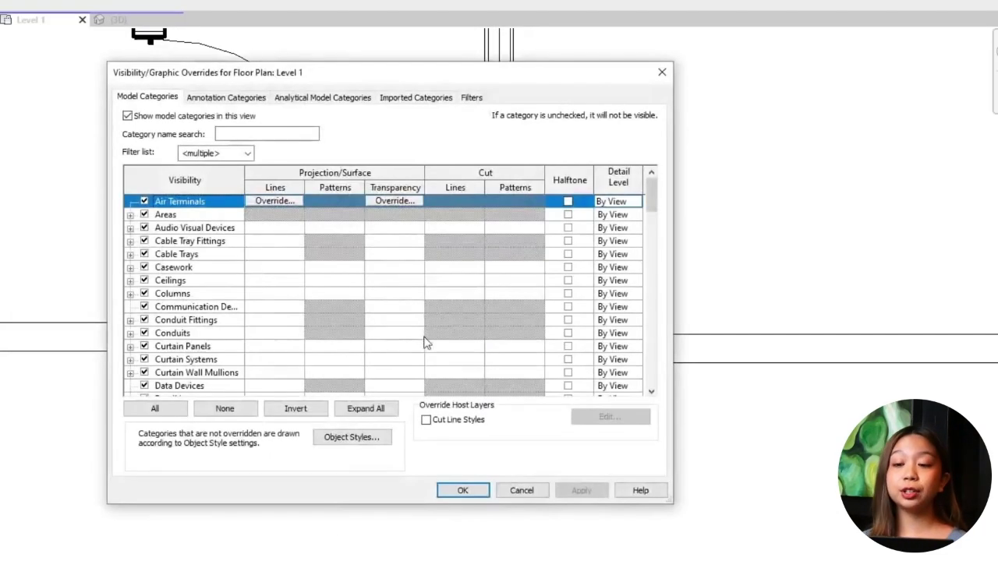
key(s)
scroll(341, 322, down, 2)
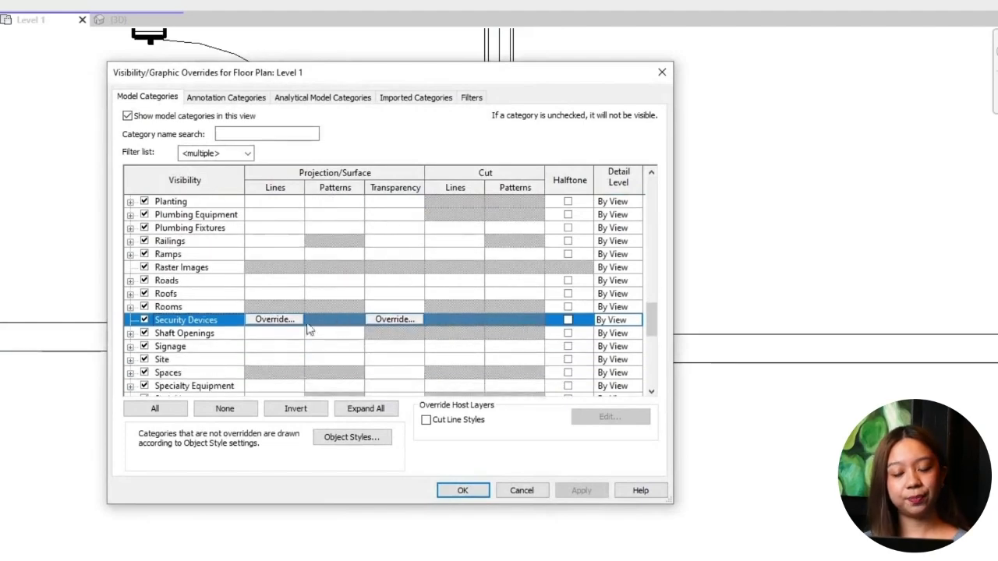
click(130, 361)
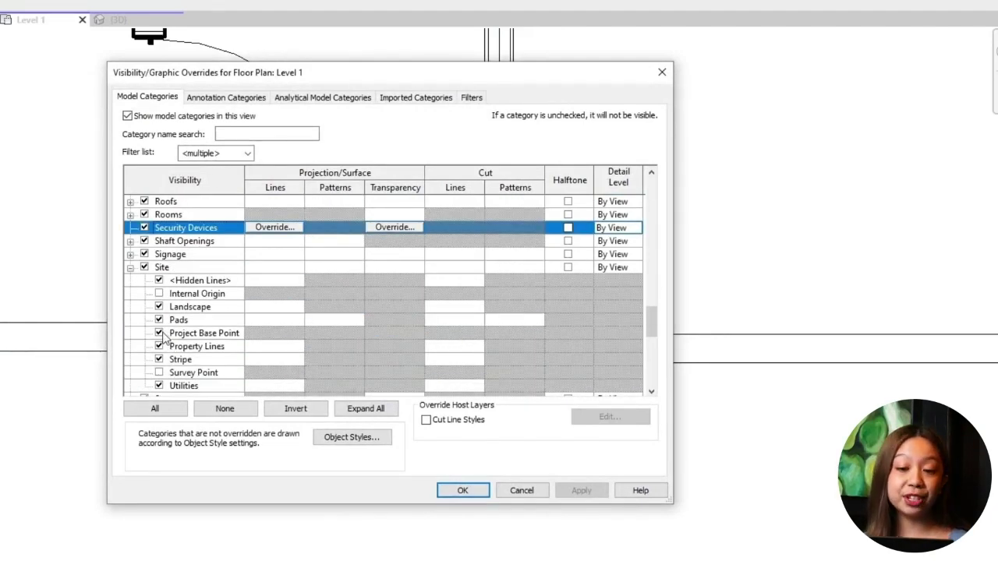
click(161, 334)
click(466, 490)
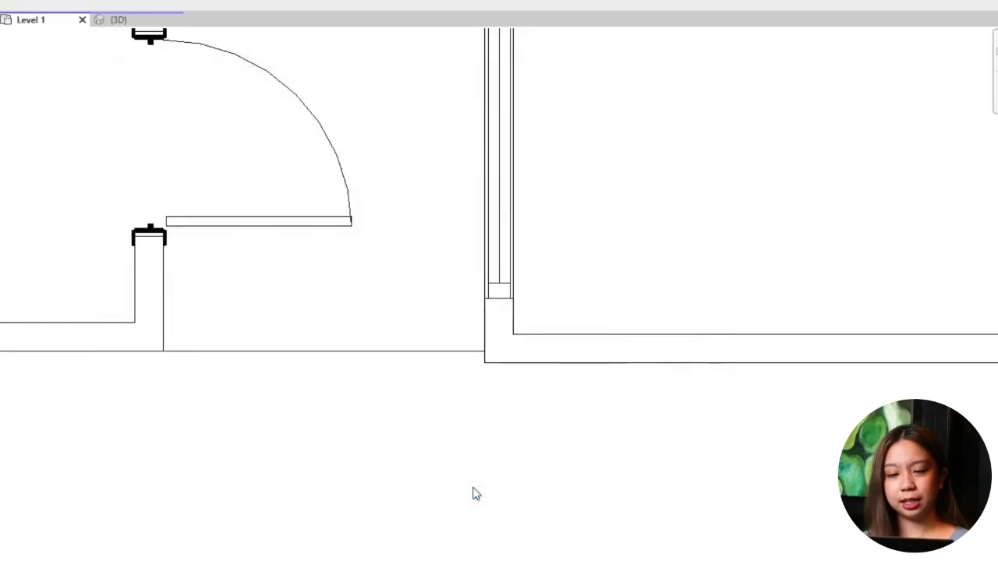
Switch to the 3D view and hide its Project Base Point under Site in the visibility/graphic overrides
click(117, 20)
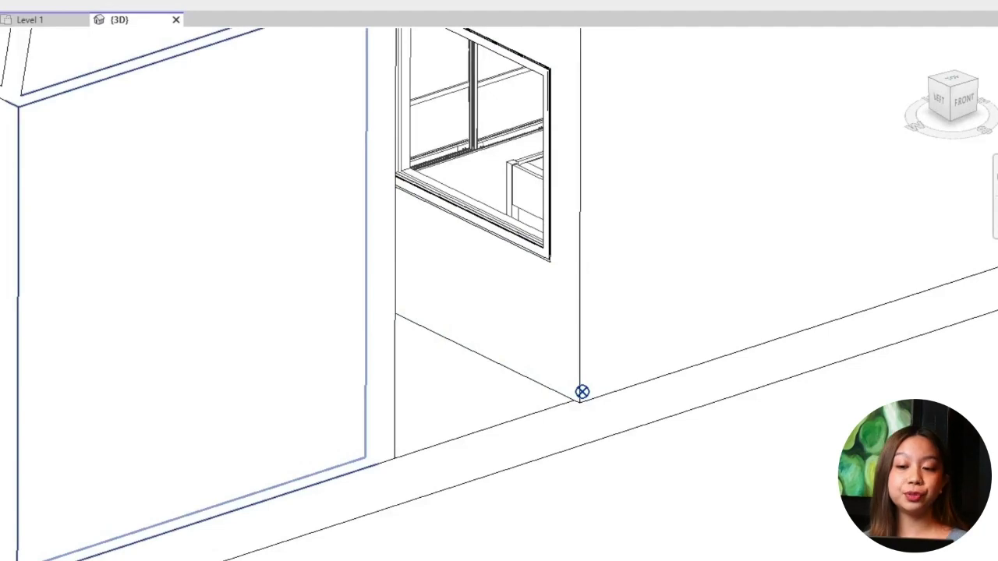
key(v)
key(v)
key(s)
scroll(190, 297, down, 1)
click(133, 322)
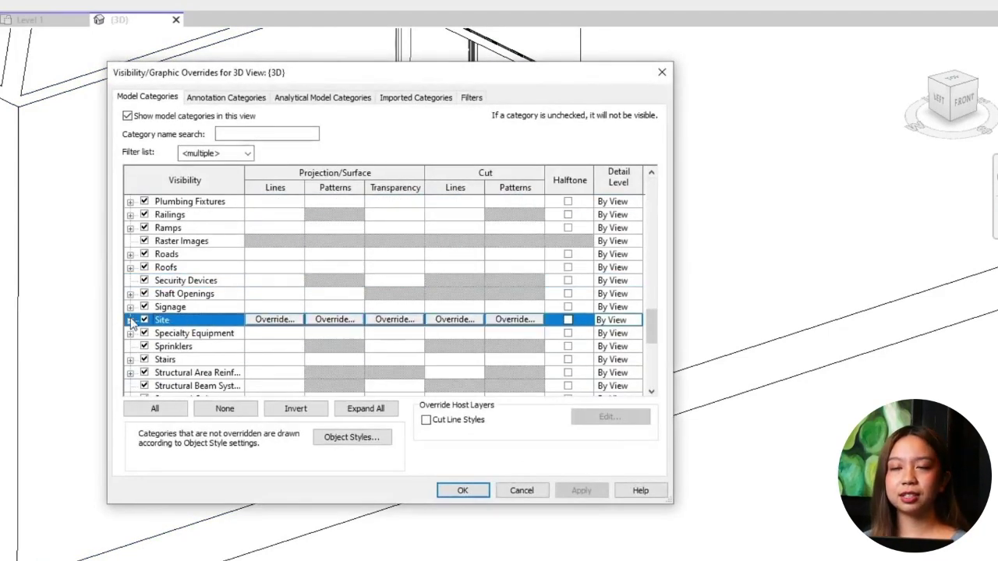
click(131, 320)
click(159, 333)
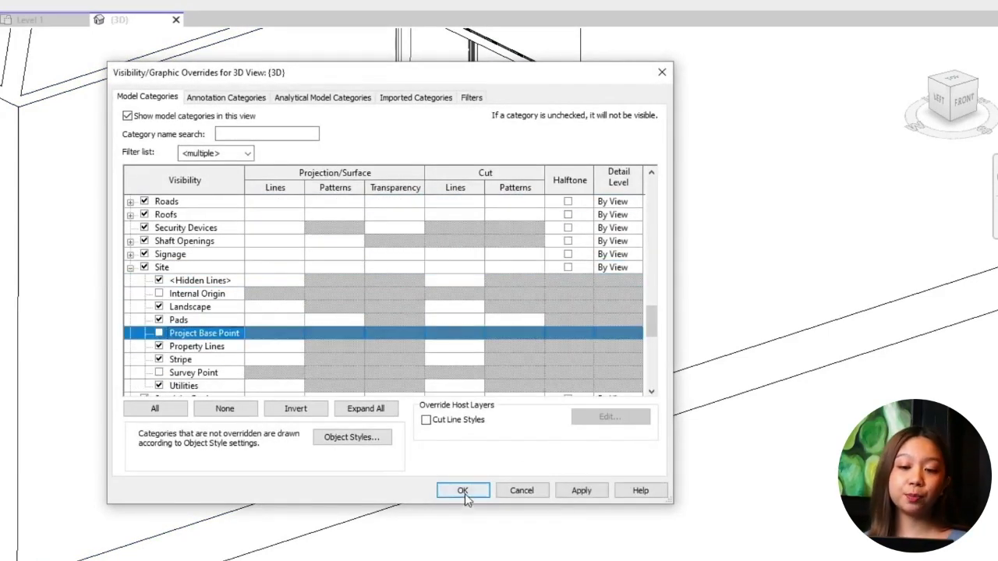
click(463, 491)
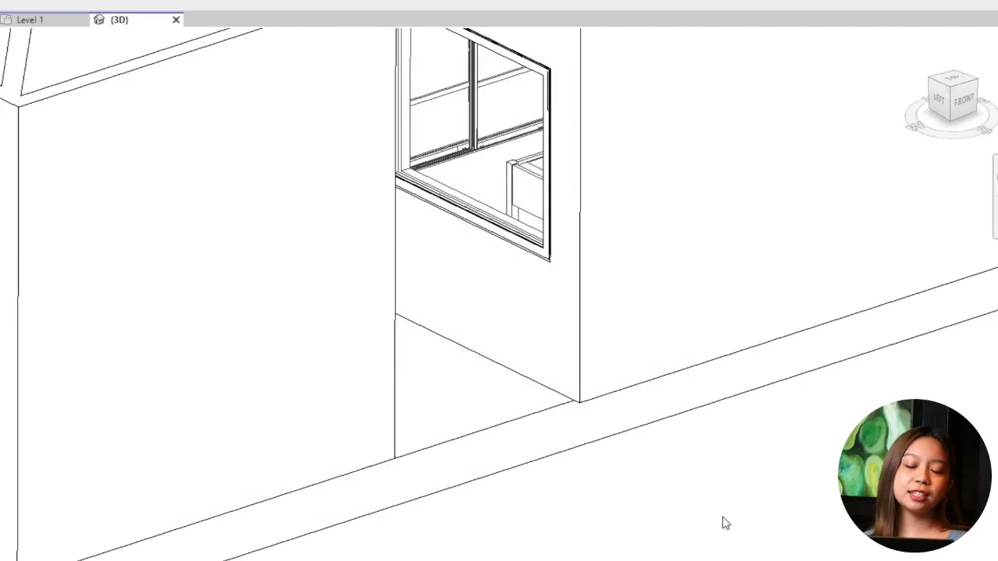
Turn the Project Base Point subcategory of Site back on in the 3D view's visibility/graphic overrides
key(v)
key(v)
key(s)
scroll(183, 222, down, 2)
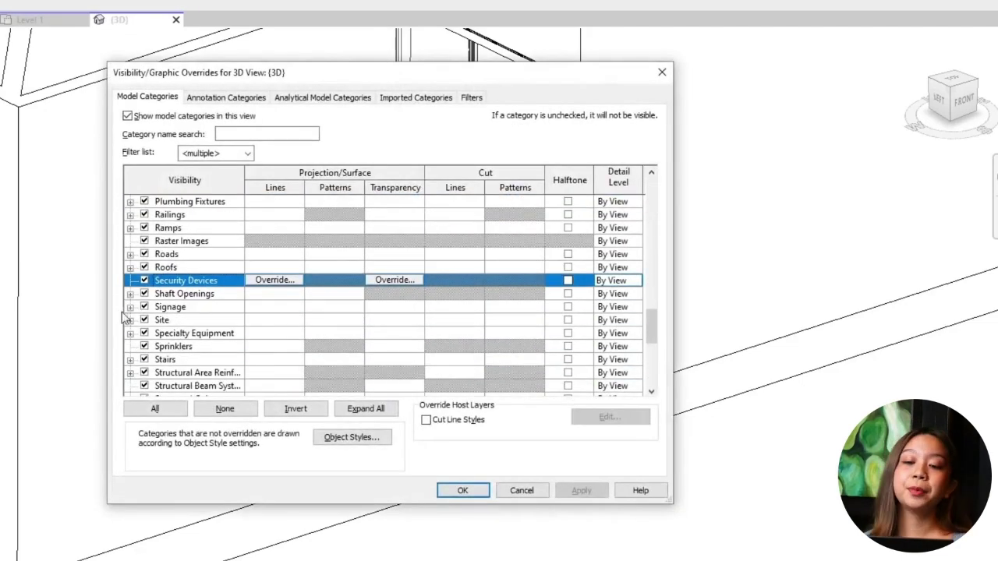
click(131, 325)
click(159, 332)
click(461, 490)
Switch to the Level 1 floor plan and show Project Base Point under Site in its visibility/graphic overrides
click(61, 20)
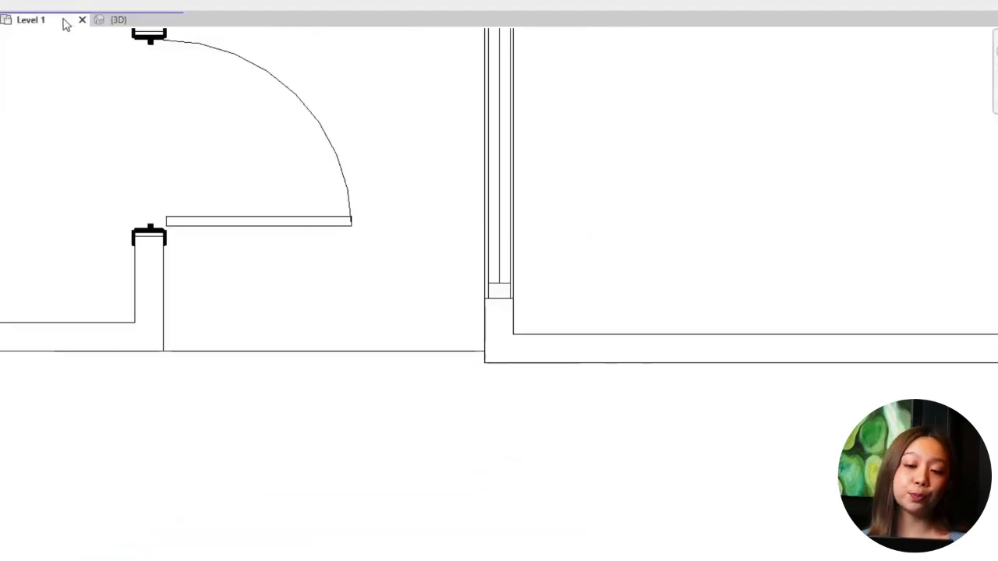
key(v)
key(v)
key(s)
click(130, 320)
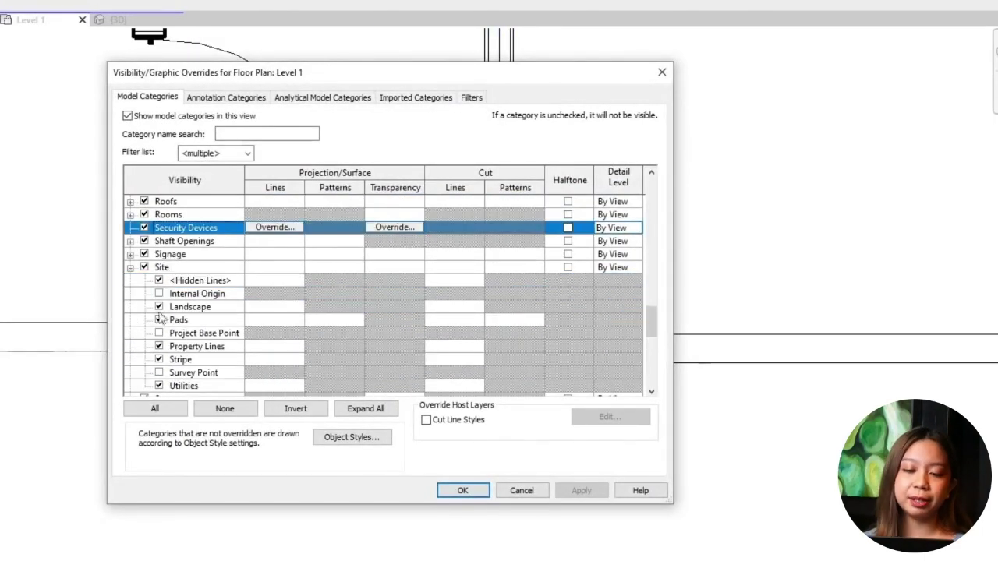
click(161, 333)
click(443, 488)
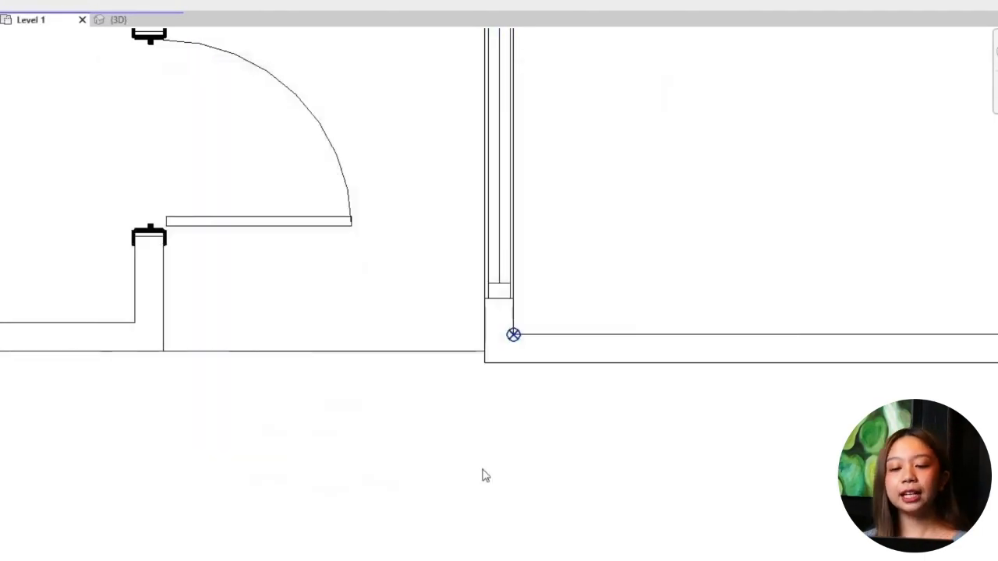
Move the project base point from the wall's inner corner to its outer corner in the Level 1 floor plan
click(513, 334)
key(Escape)
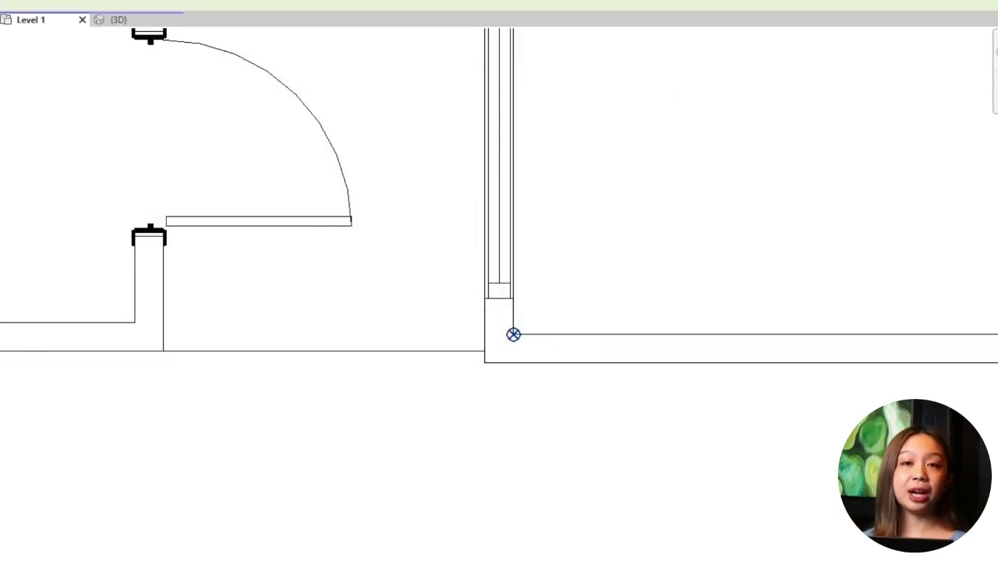
drag(512, 335, 485, 363)
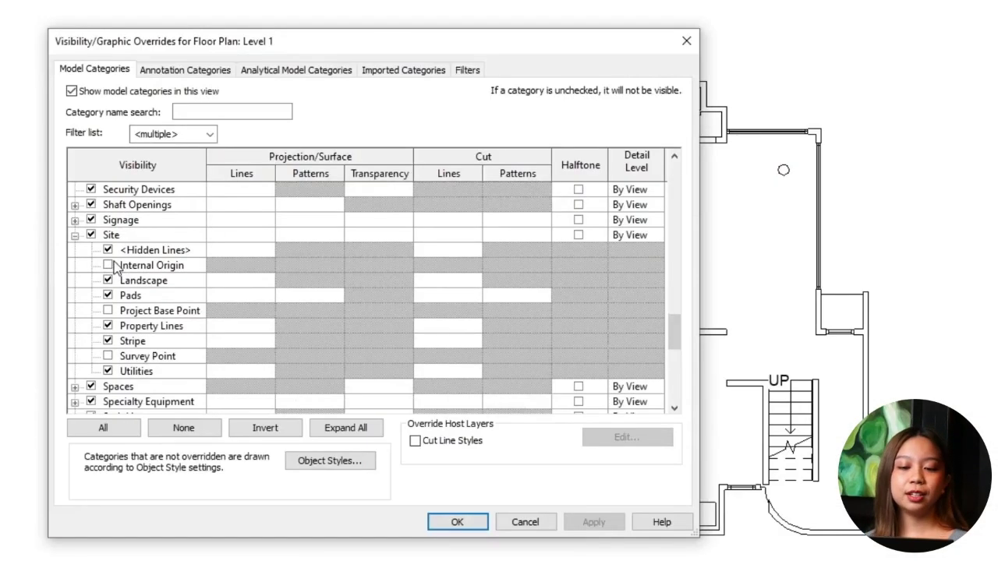
Enable the Internal Origin, Project Base Point and Survey Point subcategories of Site in the Level 1 floor plan's visibility/graphic overrides
click(108, 266)
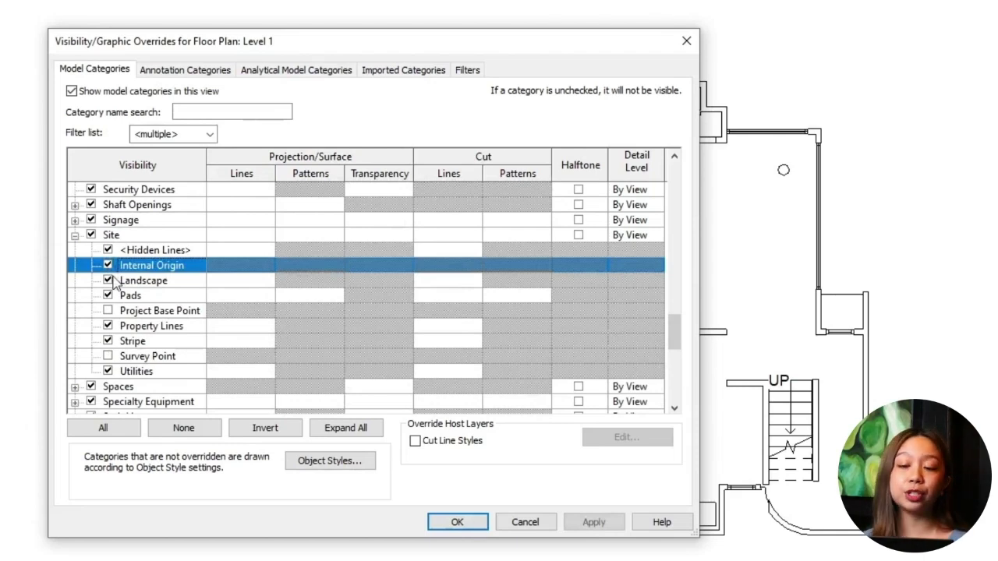
click(108, 311)
click(108, 356)
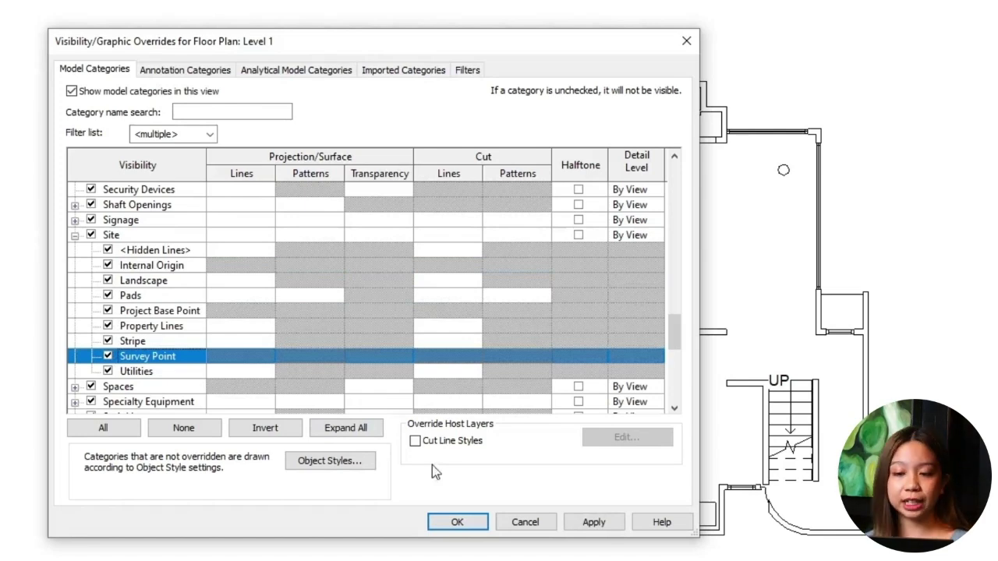
Turn off Survey Point and Project Base Point under Site, and switch Project Base Point back on
click(108, 356)
click(109, 310)
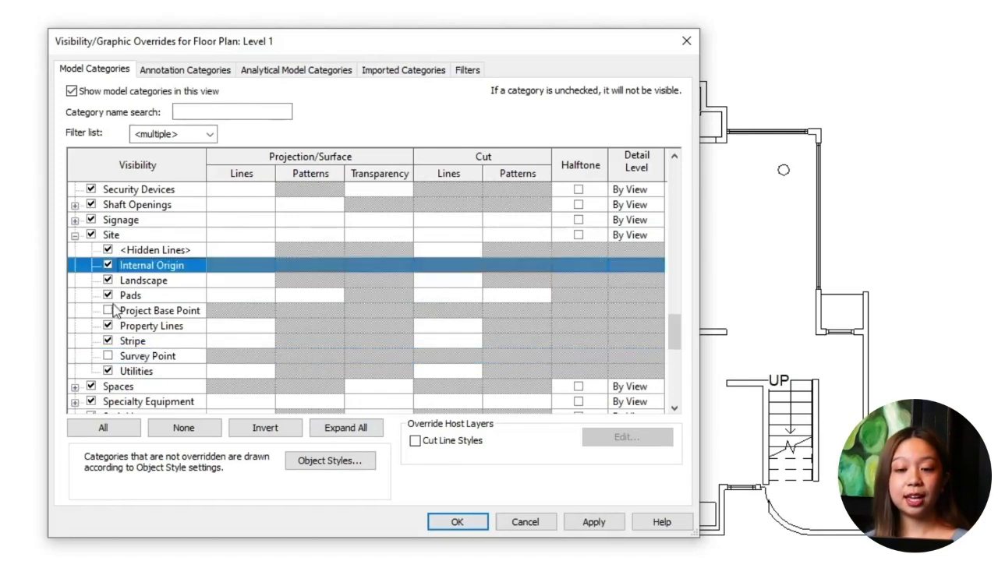
click(108, 311)
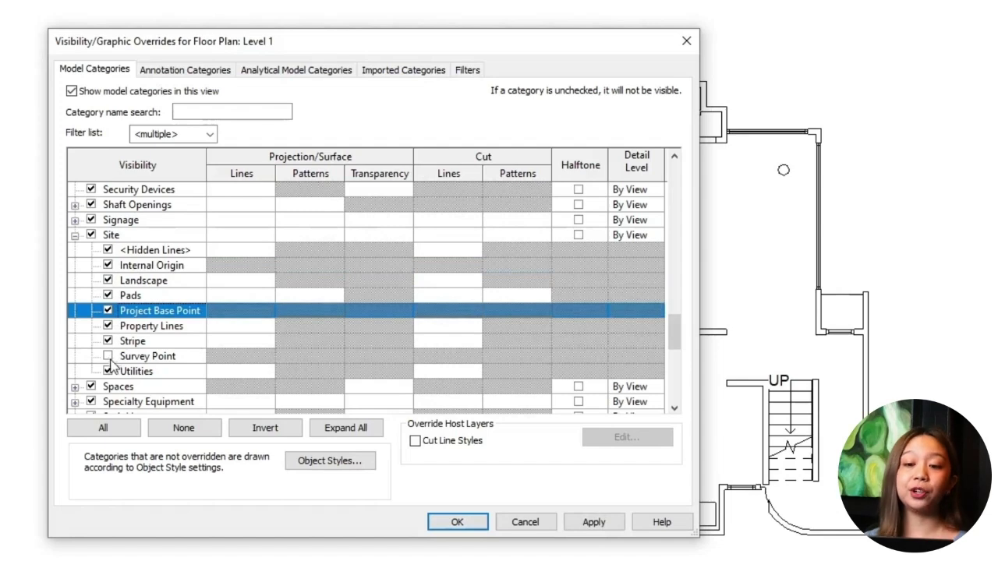